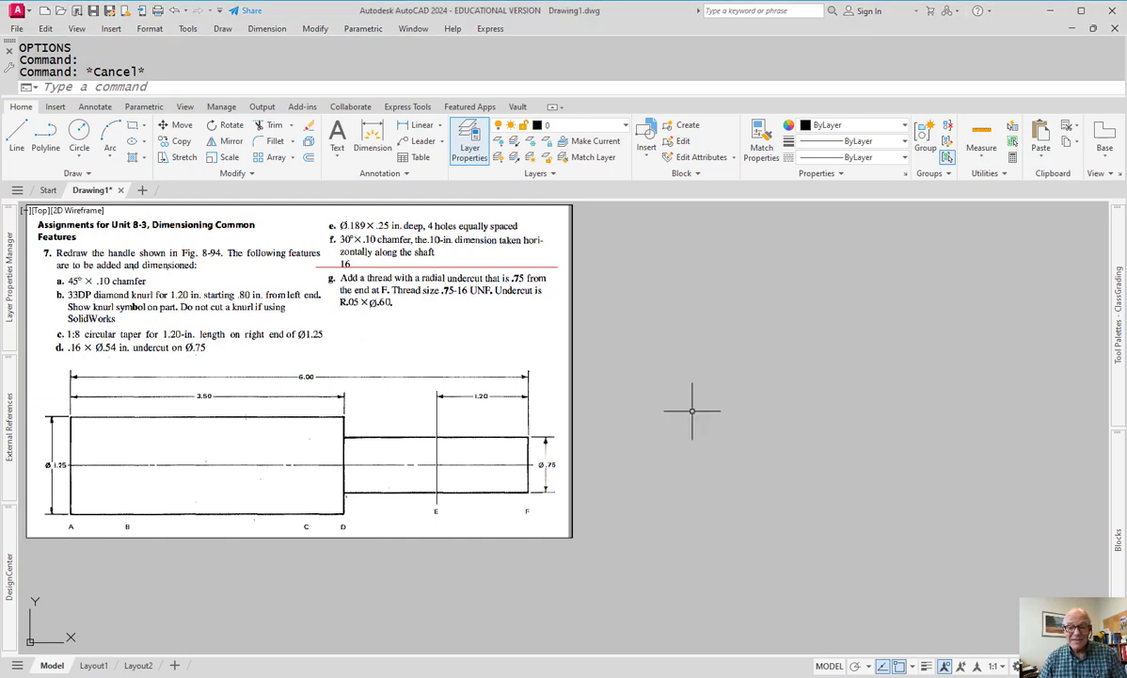
- Draw a 3.5 × 1.25 rectangle with the REC command
{"action": "key", "text": "Escape"}
{"action": "type", "text": "rec"}
{"action": "key", "text": "Return"}
{"action": "left_click", "coordinate": [657, 495]}
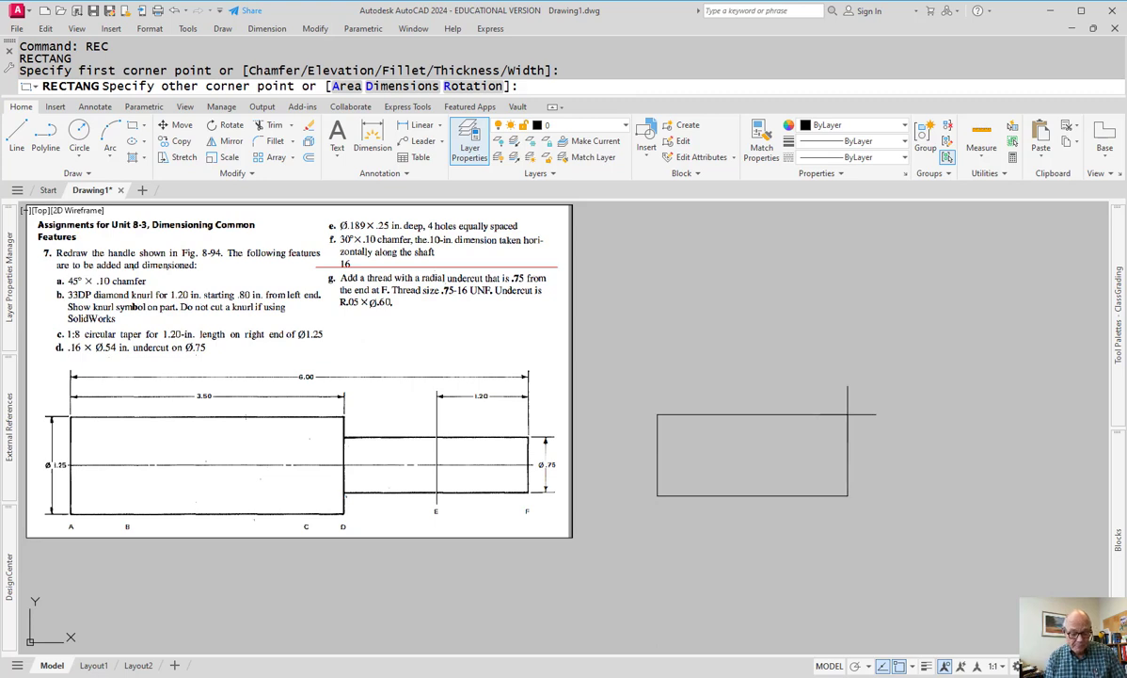
{"action": "type", "text": "@"}
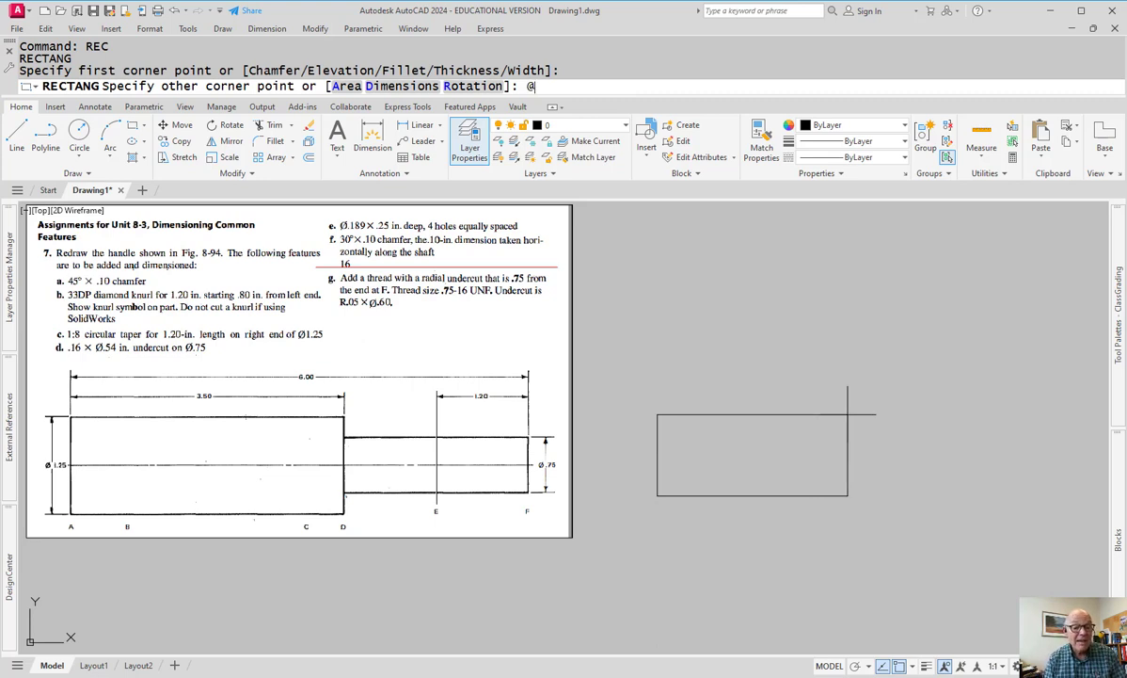
{"action": "type", "text": "3.5,"}
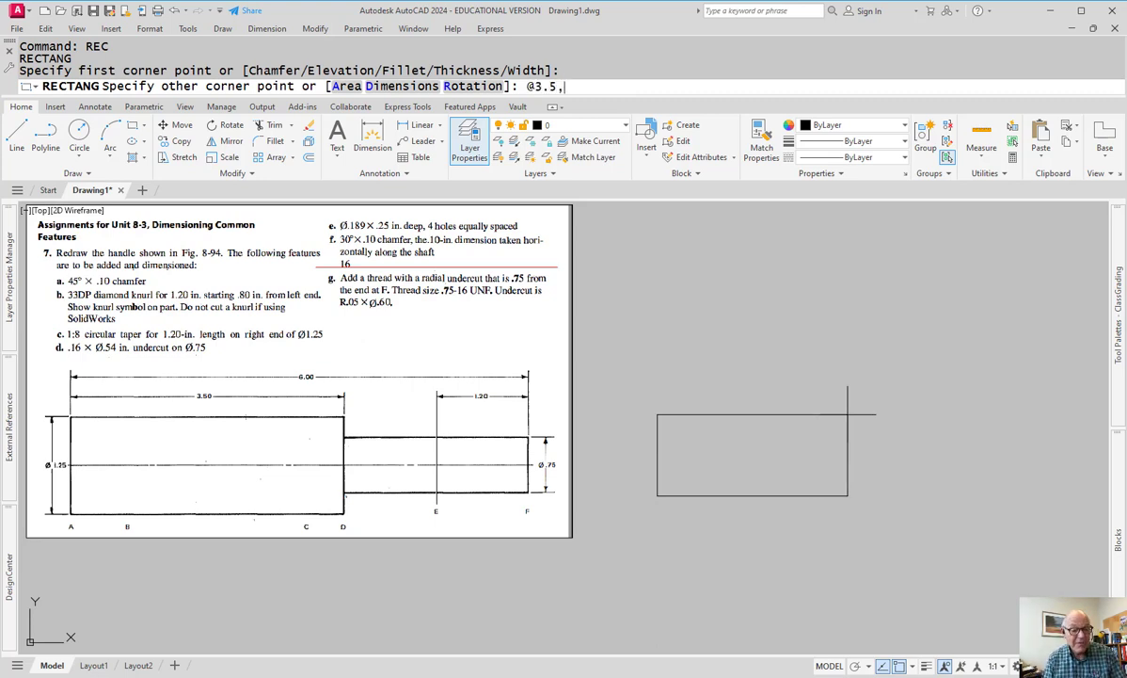
{"action": "type", "text": "1.25"}
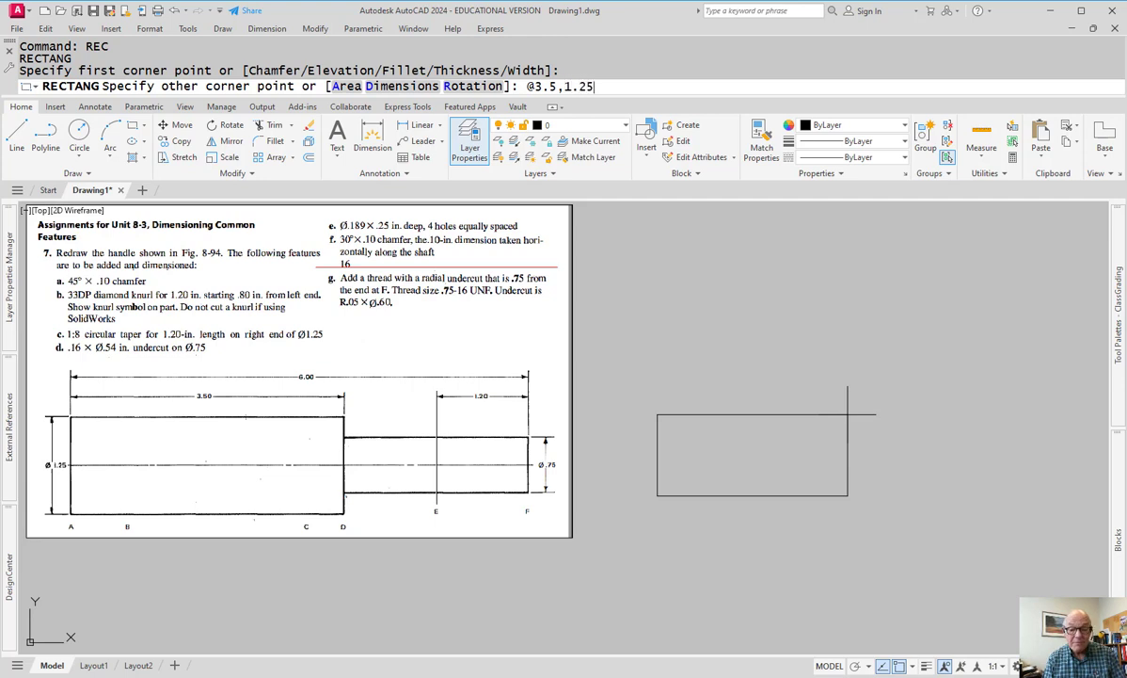
{"action": "key", "text": "Return"}
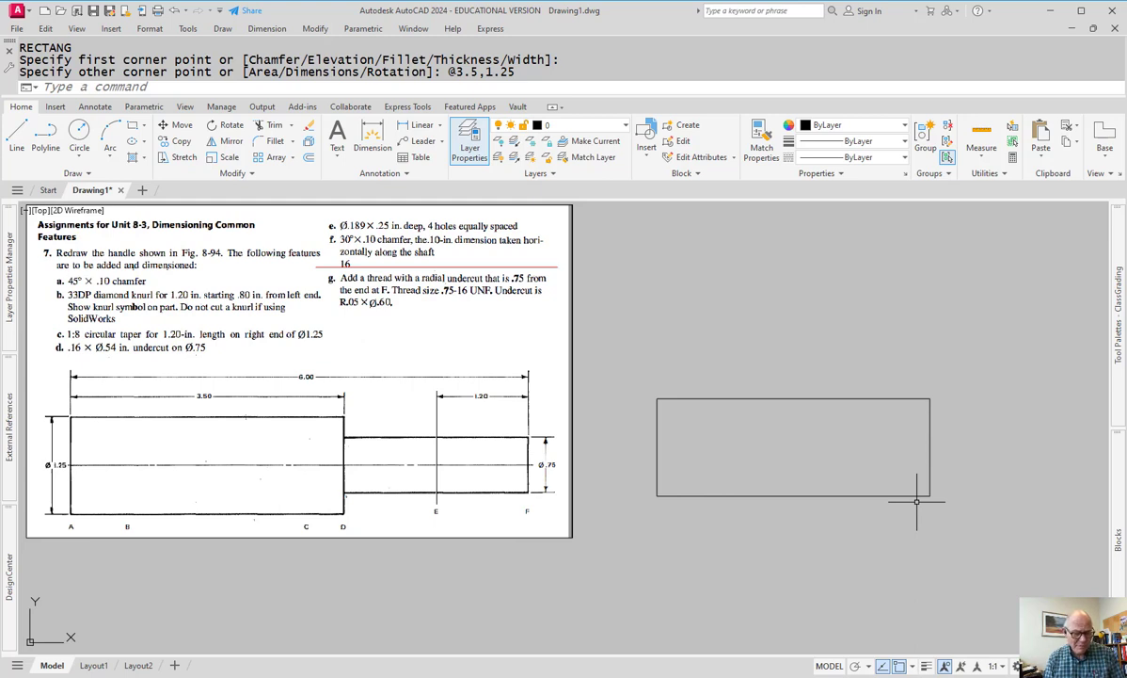
- Draw a horizontal centre line from the rectangle's left edge midpoint using polar tracking
{"action": "type", "text": "L"}
{"action": "key", "text": "Return"}
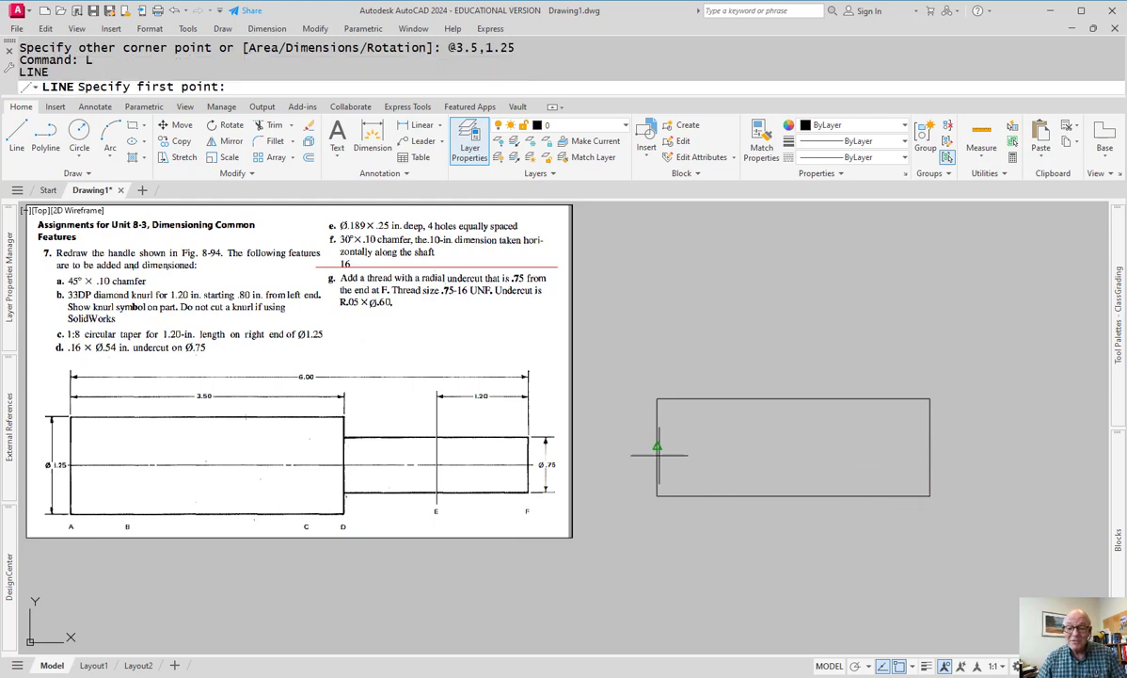
{"action": "left_click", "coordinate": [657, 446]}
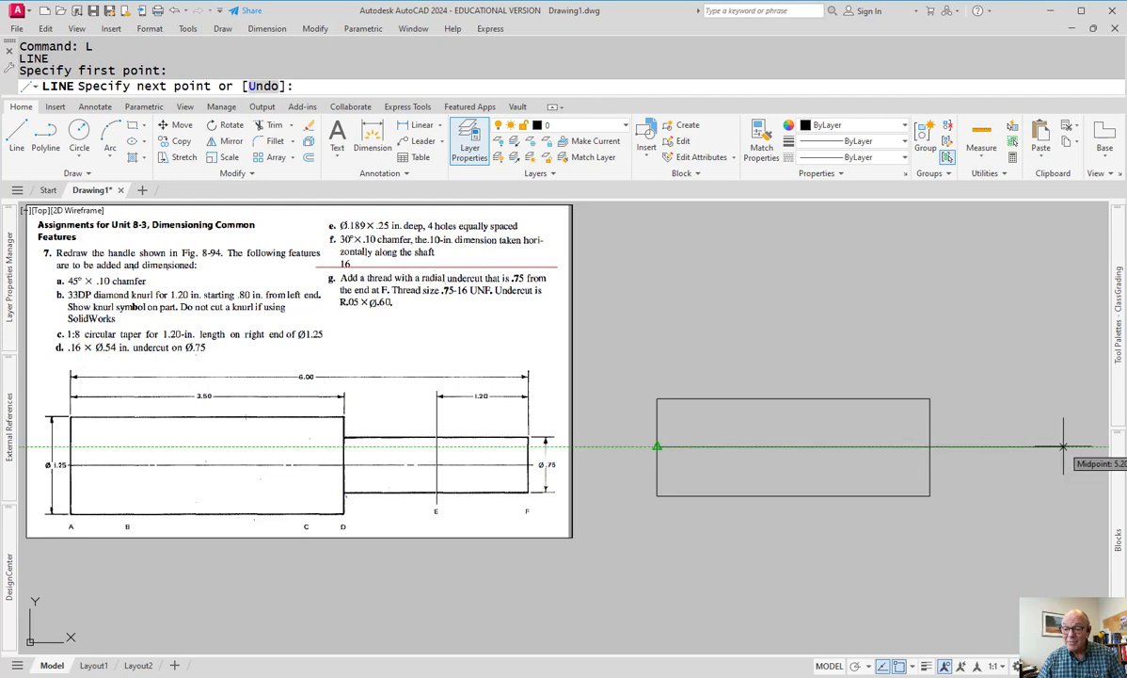
{"action": "scroll", "coordinate": [1056, 442], "scroll_direction": "down", "scroll_amount": 2}
{"action": "middle_click_drag", "start_coordinate": [1054, 442], "coordinate": [781, 447]}
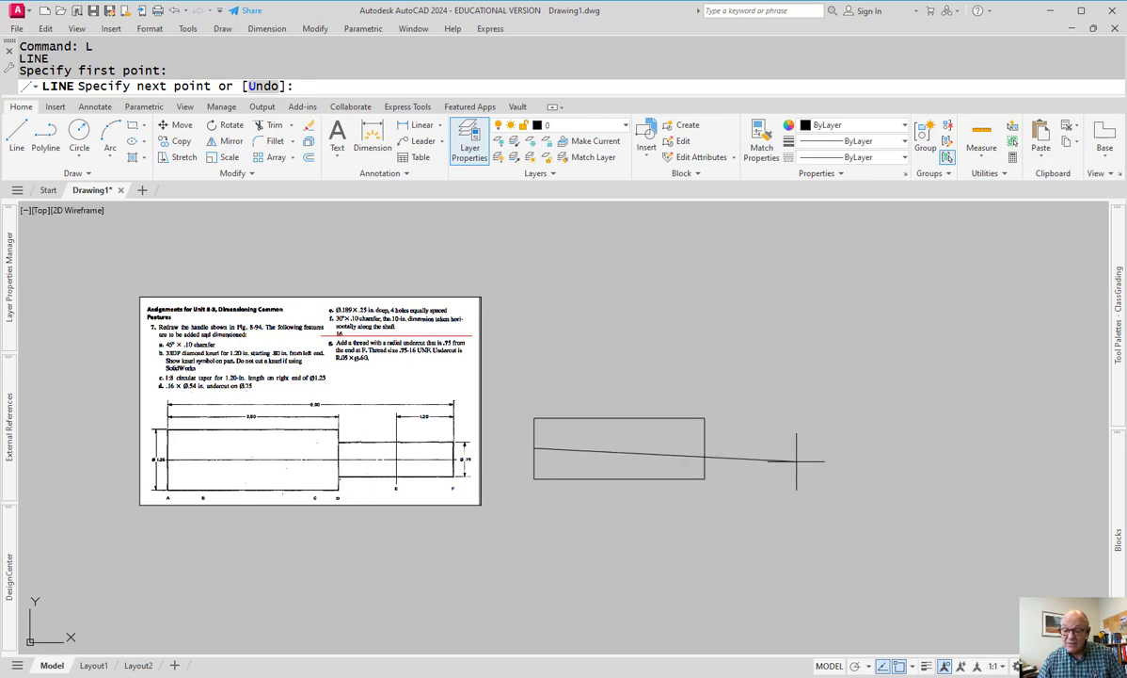
{"action": "key", "text": "F10"}
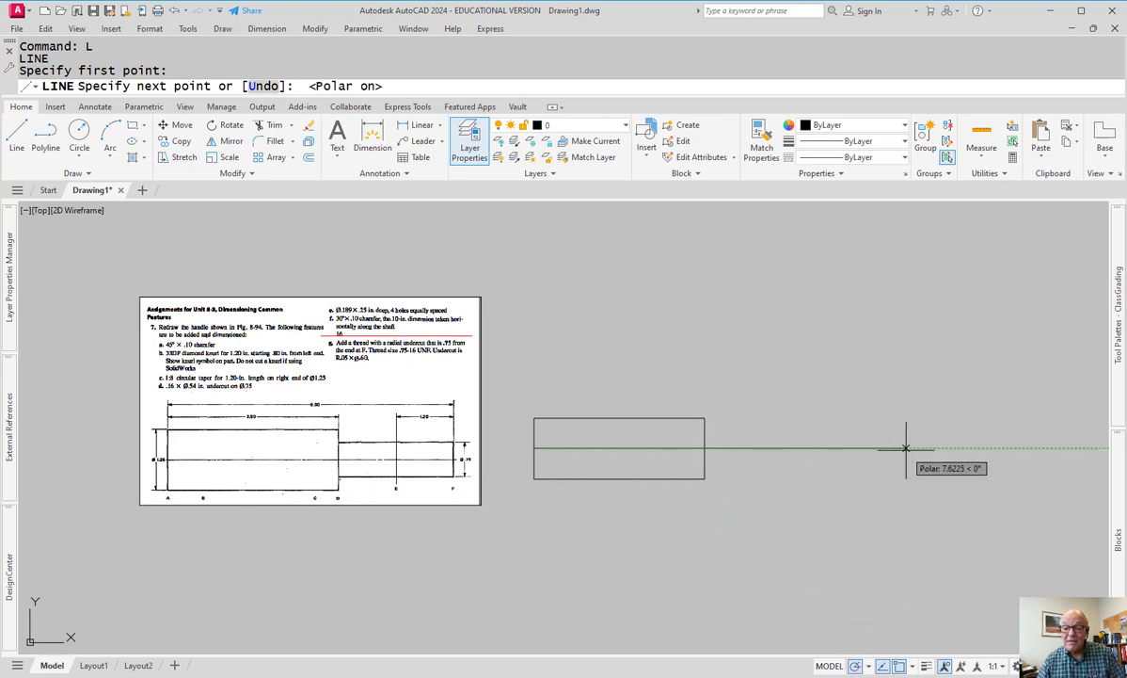
{"action": "key", "text": "Escape"}
{"action": "scroll", "coordinate": [771, 450], "scroll_direction": "down", "scroll_amount": 1}
{"action": "scroll", "coordinate": [614, 494], "scroll_direction": "up", "scroll_amount": 2}
- Offset the centre line 0.375 ('CAL .75/2) above and below to form the shaft lines
{"action": "middle_click_drag", "start_coordinate": [914, 455], "coordinate": [769, 485]}
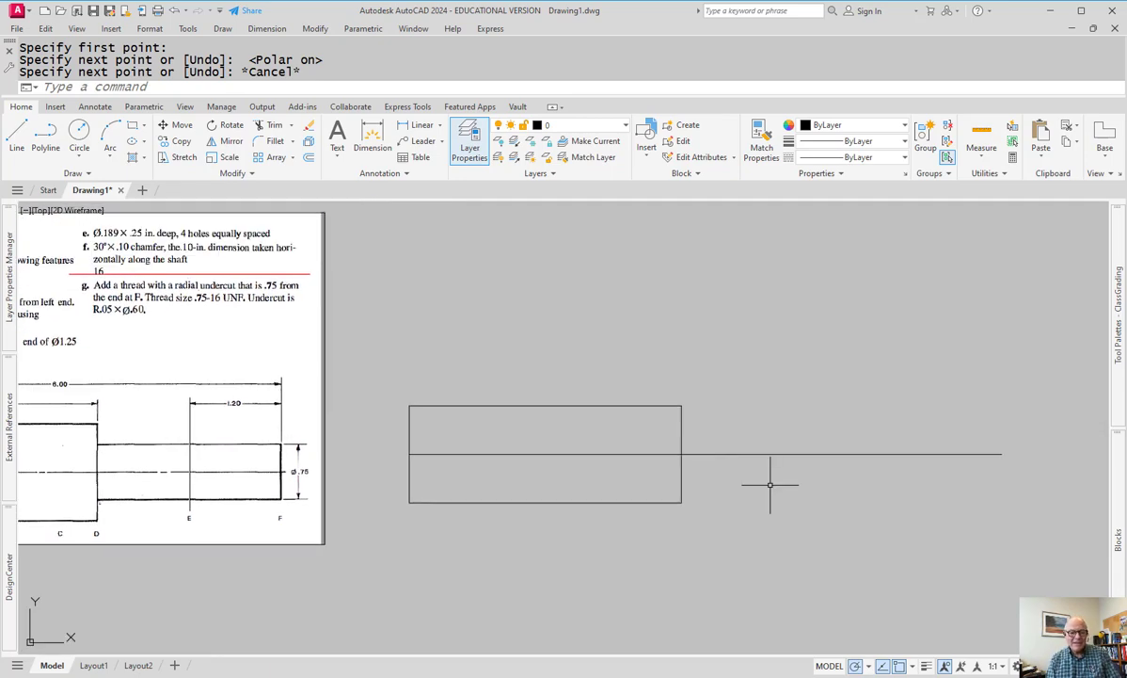
{"action": "type", "text": "o"}
{"action": "key", "text": "Return"}
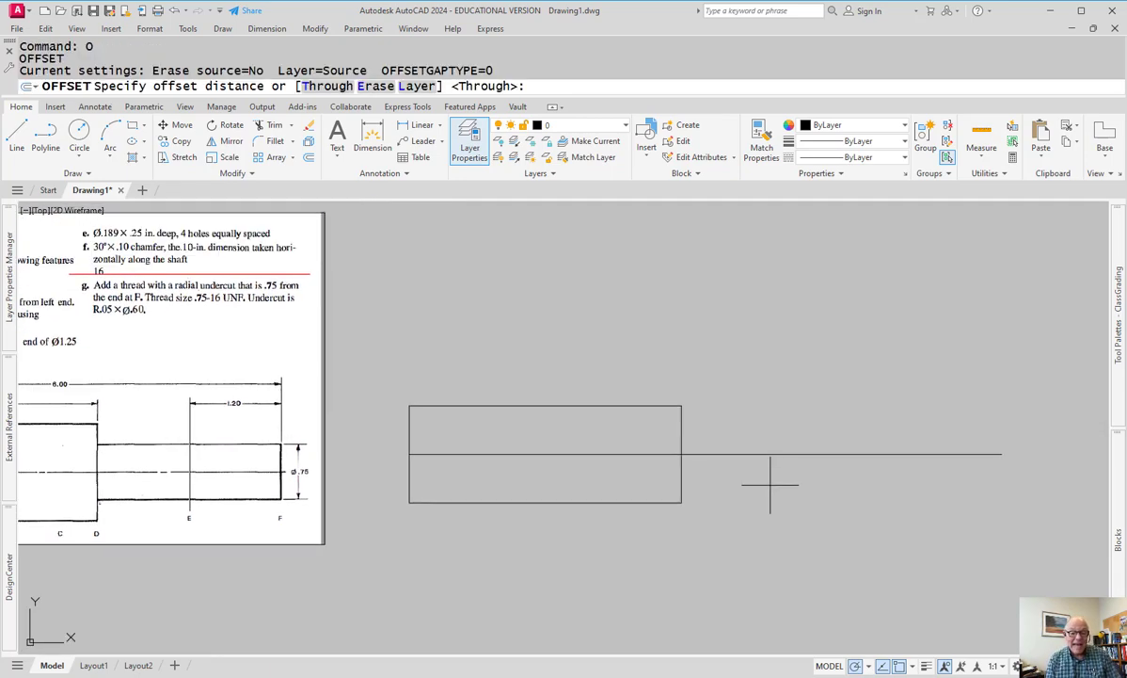
{"action": "type", "text": "'cal"}
{"action": "key", "text": "Return"}
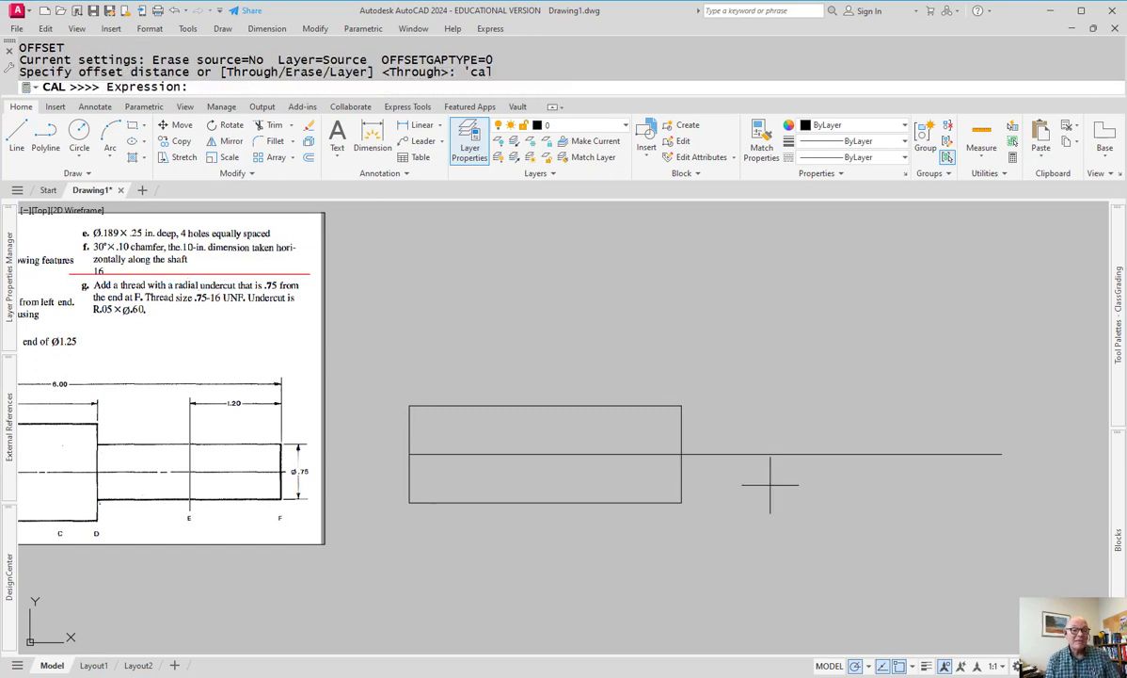
{"action": "type", "text": ".75/2"}
{"action": "key", "text": "Return"}
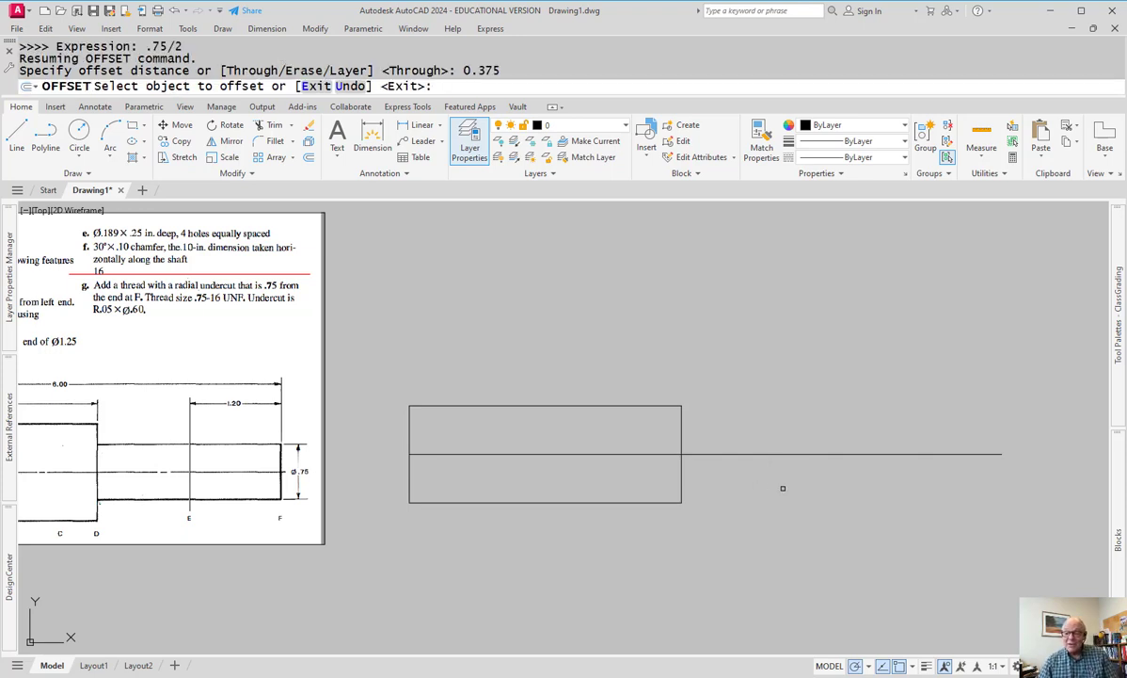
{"action": "left_click", "coordinate": [785, 454]}
{"action": "left_click", "coordinate": [793, 440]}
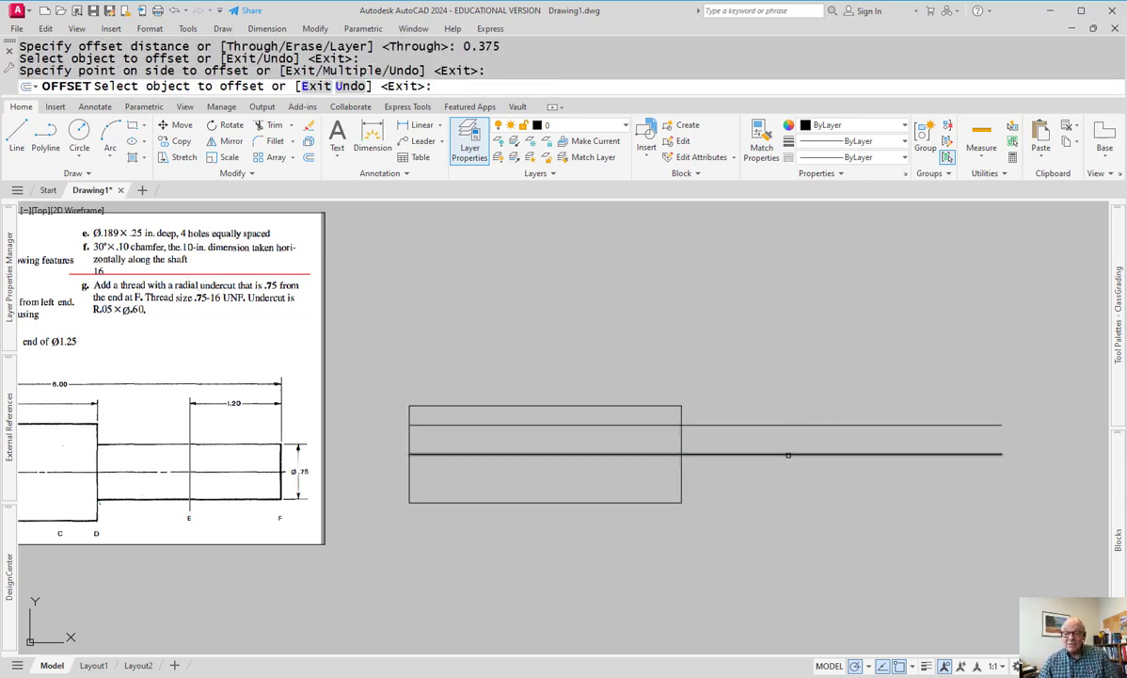
{"action": "left_click", "coordinate": [788, 454]}
{"action": "left_click", "coordinate": [791, 485]}
{"action": "key", "text": "Escape"}
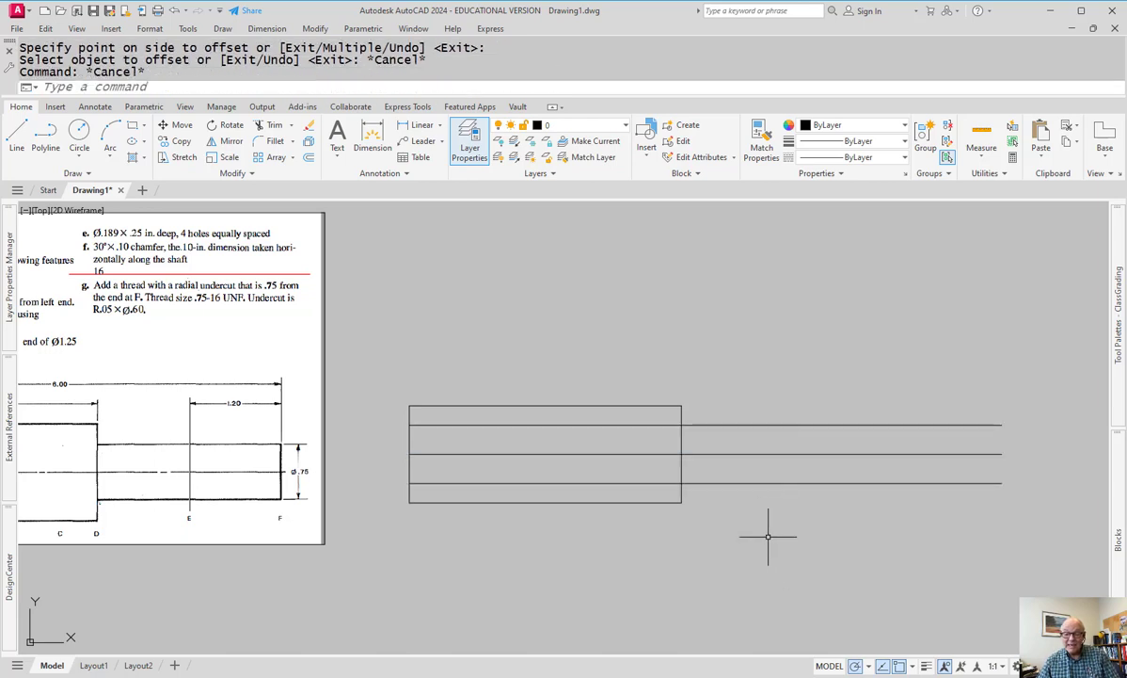
- Trim the offset lines inside the rectangle and remove the leftover centre line pieces
{"action": "type", "text": "tr"}
{"action": "key", "text": "Return"}
{"action": "left_click_drag", "start_coordinate": [654, 414], "coordinate": [610, 476]}
{"action": "left_click", "coordinate": [852, 455]}
{"action": "left_click", "coordinate": [875, 506]}
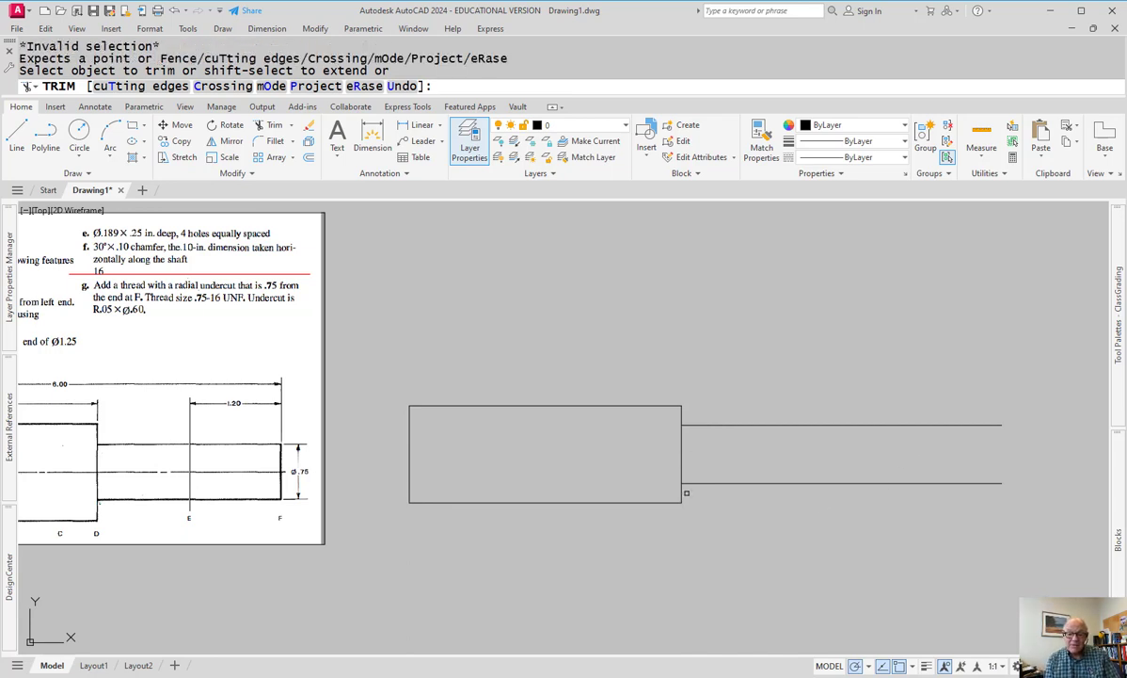
{"action": "key", "text": "Escape"}
{"action": "key", "text": "Escape"}
- Select the whole rectangle with a window, abandoning a stray line command
{"action": "type", "text": "l"}
{"action": "key", "text": "Return"}
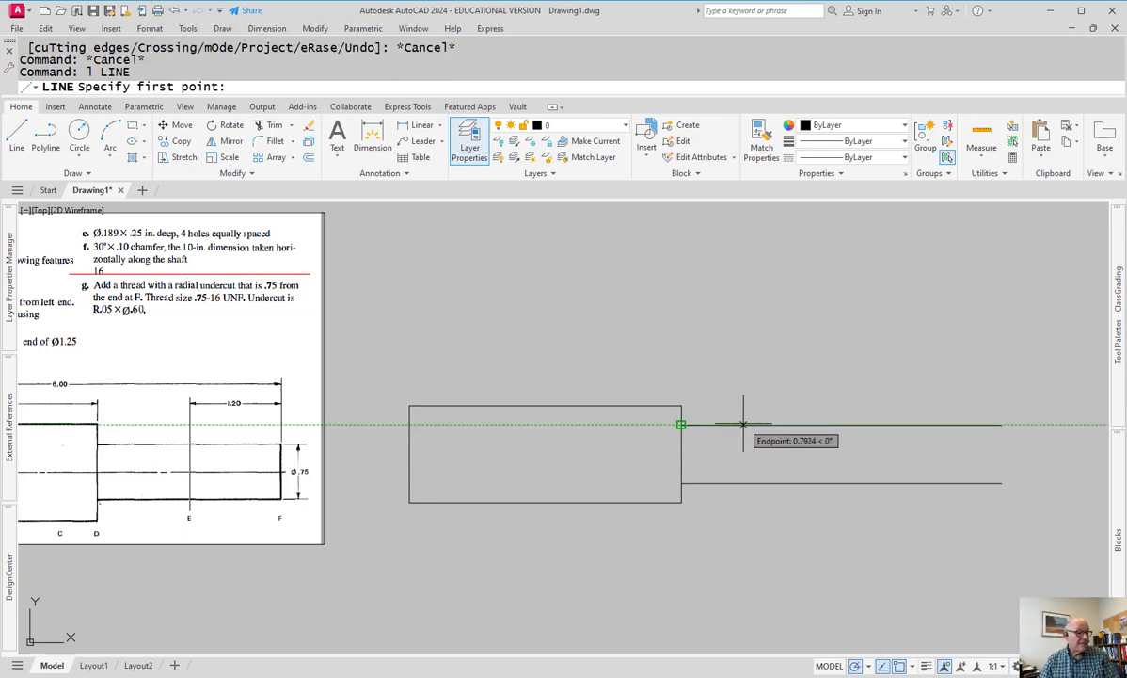
{"action": "key", "text": "Escape"}
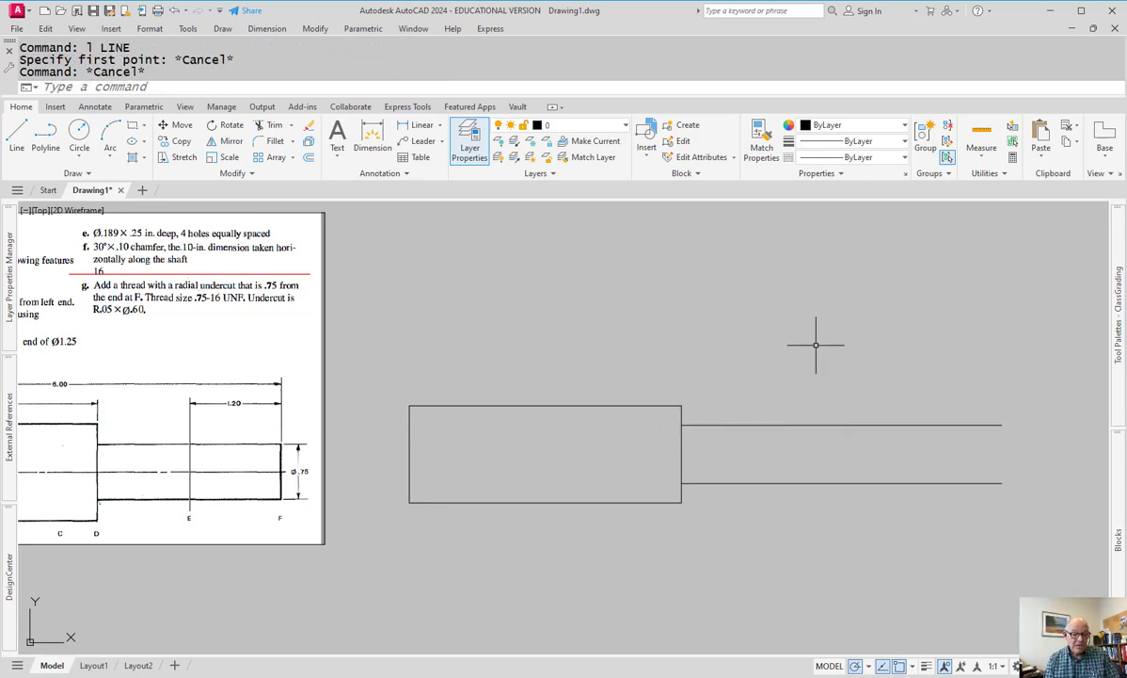
{"action": "left_click", "coordinate": [622, 353]}
{"action": "left_click", "coordinate": [510, 533]}
- Explode the rectangle and offset its left edge 6 to the right as the shaft end line
{"action": "type", "text": "x"}
{"action": "key", "text": "Return"}
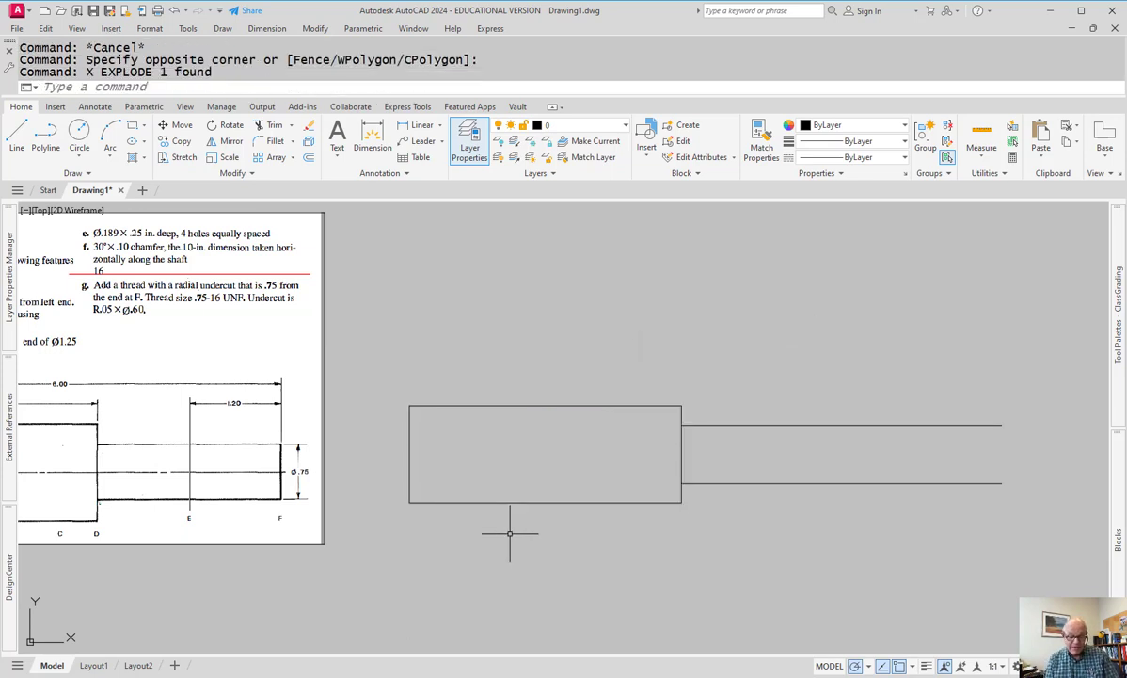
{"action": "type", "text": "o"}
{"action": "key", "text": "Return"}
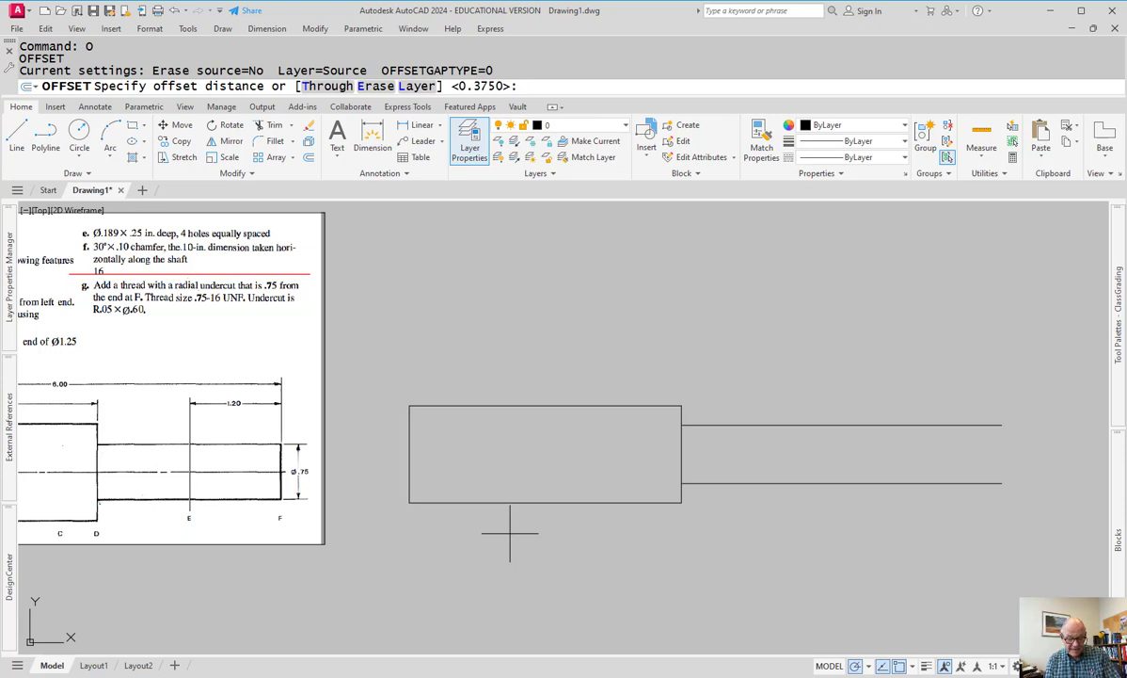
{"action": "type", "text": "6"}
{"action": "key", "text": "Return"}
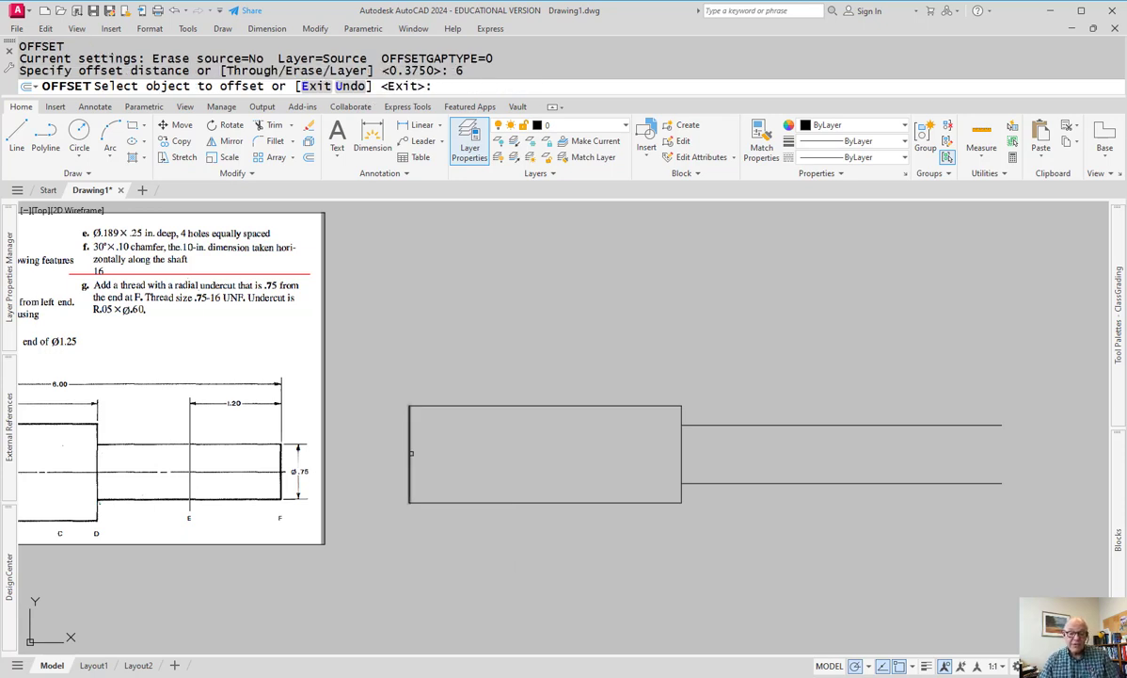
{"action": "left_click", "coordinate": [410, 453]}
{"action": "left_click", "coordinate": [852, 466]}
{"action": "key", "text": "Escape"}
- Trim the shaft lines overhanging the new end line
{"action": "type", "text": "t or"}
{"action": "key", "text": "Return"}
{"action": "mouse_move", "coordinate": [850, 503]}
{"action": "left_mouse_down"}
{"action": "mouse_move", "coordinate": [909, 469]}
{"action": "mouse_move", "coordinate": [939, 422]}
{"action": "mouse_move", "coordinate": [860, 419]}
{"action": "left_mouse_up"}
{"action": "key", "text": "Escape"}
- Select the reference sheet and move it slightly to the right
{"action": "scroll", "coordinate": [747, 485], "scroll_direction": "down", "scroll_amount": 4}
{"action": "scroll", "coordinate": [733, 482], "scroll_direction": "up", "scroll_amount": 2}
{"action": "mouse_move", "coordinate": [732, 482]}
{"action": "middle_mouse_down"}
{"action": "mouse_move", "coordinate": [665, 478]}
{"action": "mouse_move", "coordinate": [760, 521]}
{"action": "middle_mouse_up"}
{"action": "scroll", "coordinate": [642, 479], "scroll_direction": "up", "scroll_amount": 2}
{"action": "middle_click_drag", "start_coordinate": [564, 466], "coordinate": [581, 478]}
{"action": "middle_click_drag", "start_coordinate": [244, 355], "coordinate": [265, 355]}
{"action": "scroll", "coordinate": [180, 328], "scroll_direction": "down", "scroll_amount": 1}
{"action": "scroll", "coordinate": [92, 375], "scroll_direction": "up", "scroll_amount": 1}
{"action": "middle_click_drag", "start_coordinate": [91, 395], "coordinate": [116, 392]}
{"action": "left_click", "coordinate": [481, 513]}
{"action": "left_click", "coordinate": [478, 508]}
{"action": "type", "text": "m"}
{"action": "key", "text": "Return"}
{"action": "left_click", "coordinate": [482, 513]}
{"action": "left_click", "coordinate": [517, 515]}
- Move the reference sheet again so it sits beside the profile
{"action": "key", "text": "Return"}
{"action": "left_click", "coordinate": [476, 475]}
{"action": "left_click", "coordinate": [463, 479]}
{"action": "key", "text": "Return"}
{"action": "left_click", "coordinate": [442, 534]}
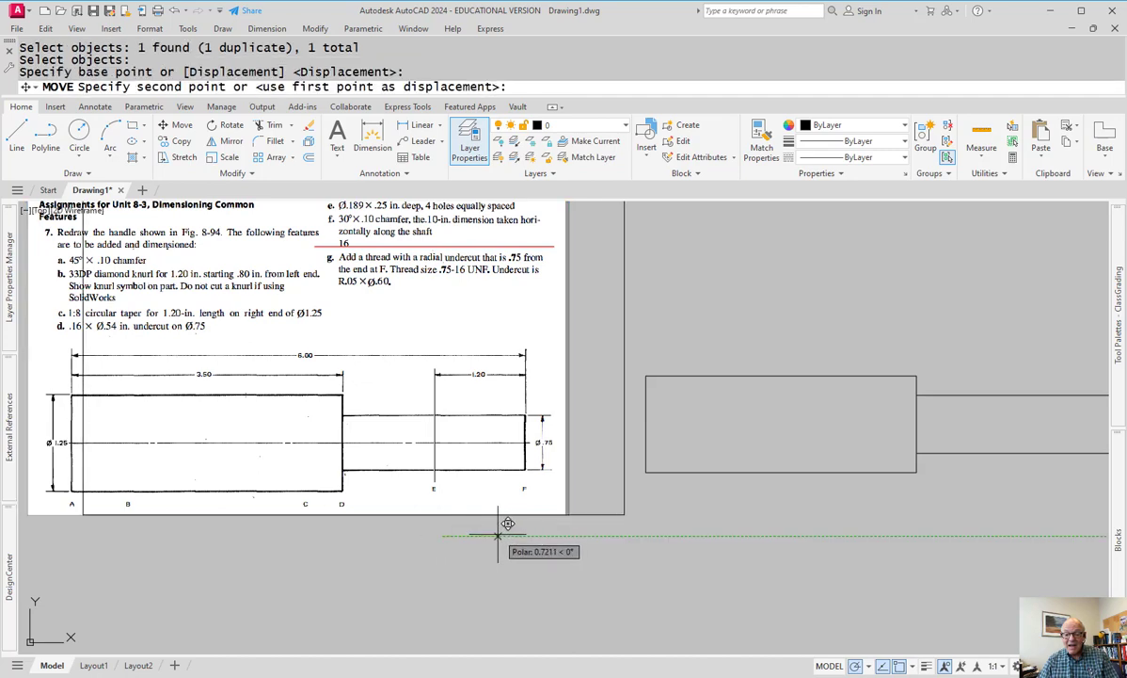
{"action": "left_click", "coordinate": [509, 525]}
{"action": "middle_click_drag", "start_coordinate": [705, 537], "coordinate": [636, 579]}
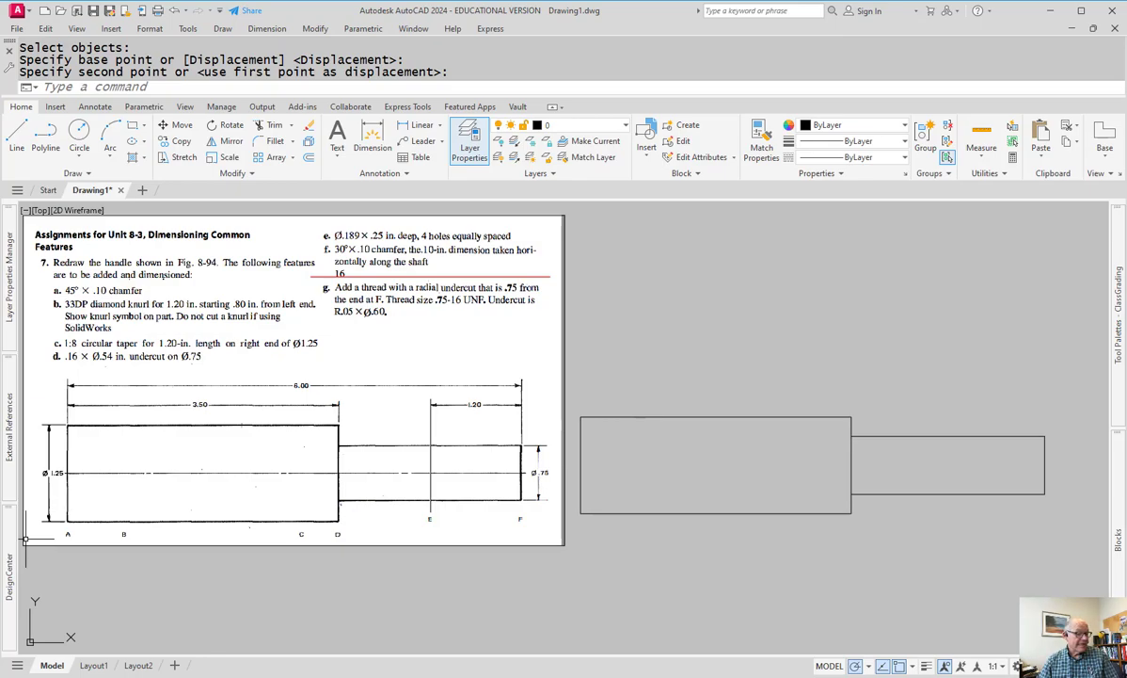
- View the finished Part2 handle model in SolidWorks, then return to AutoCAD
{"action": "key", "text": "alt+Tab"}
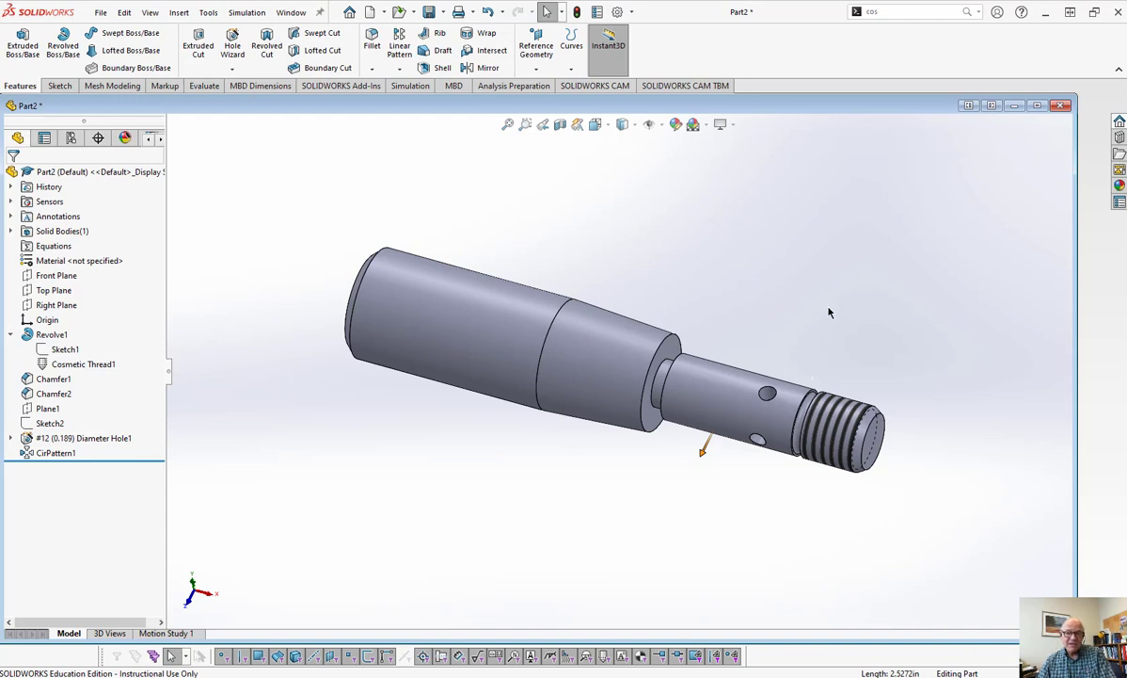
{"action": "key", "text": "alt+Tab"}
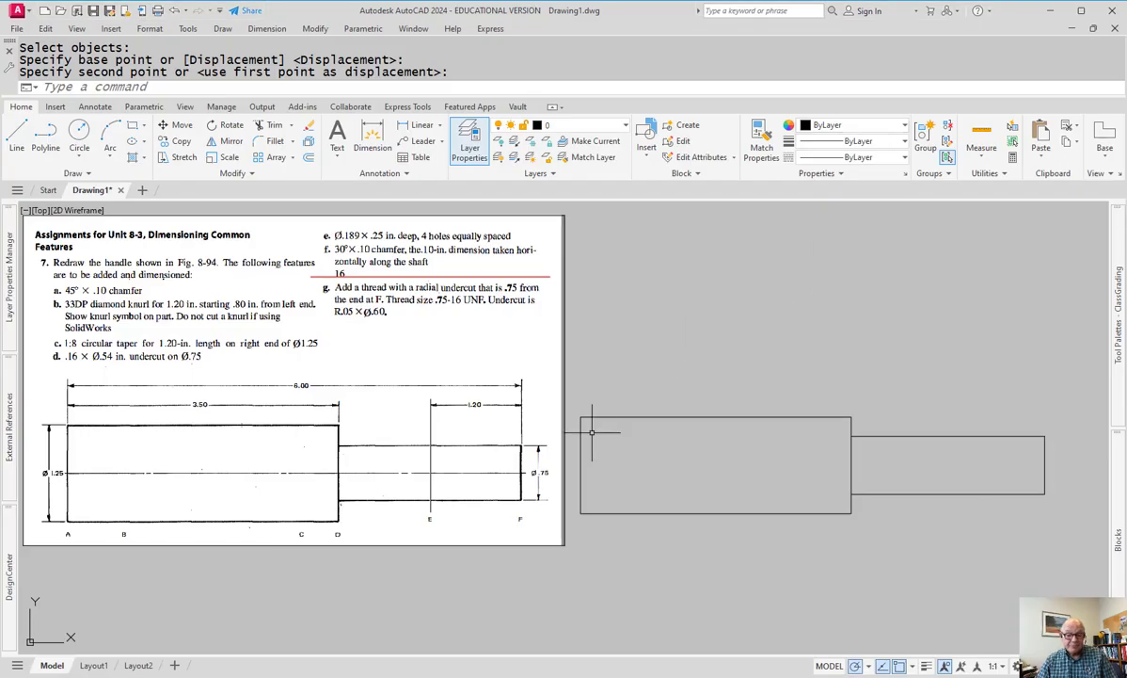
- Chamfer the top-left and bottom-left corners of the Ø1.25 section at 0.1 × 0.1
{"action": "scroll", "coordinate": [595, 424], "scroll_direction": "up", "scroll_amount": 2}
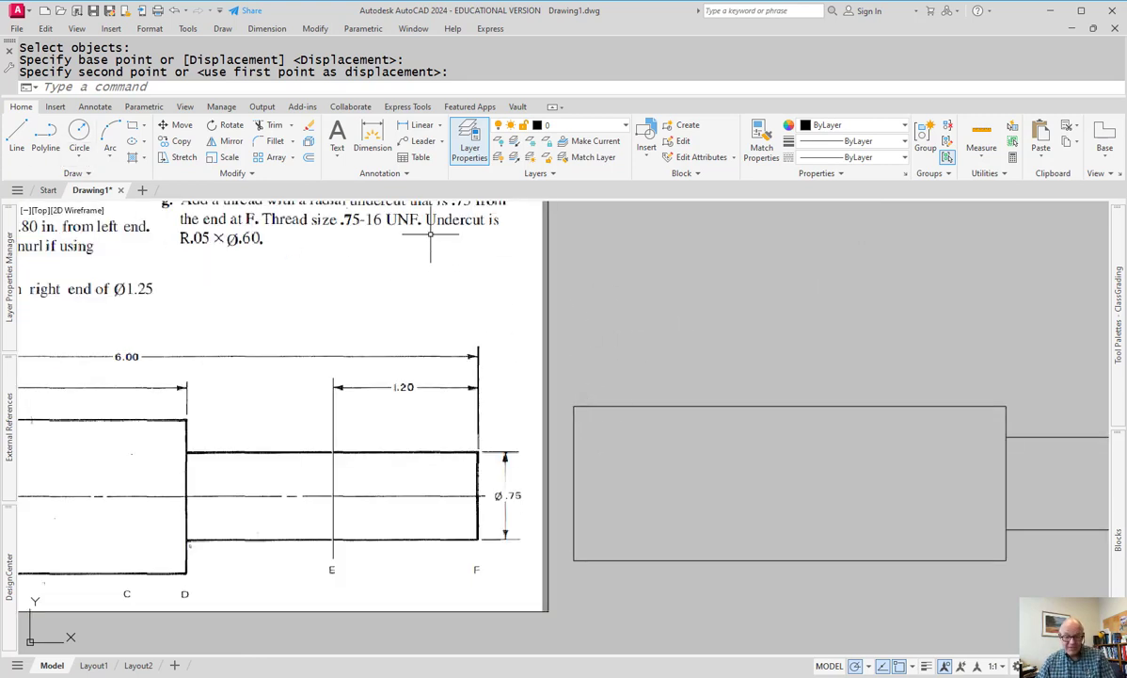
{"action": "type", "text": "CHAMFER"}
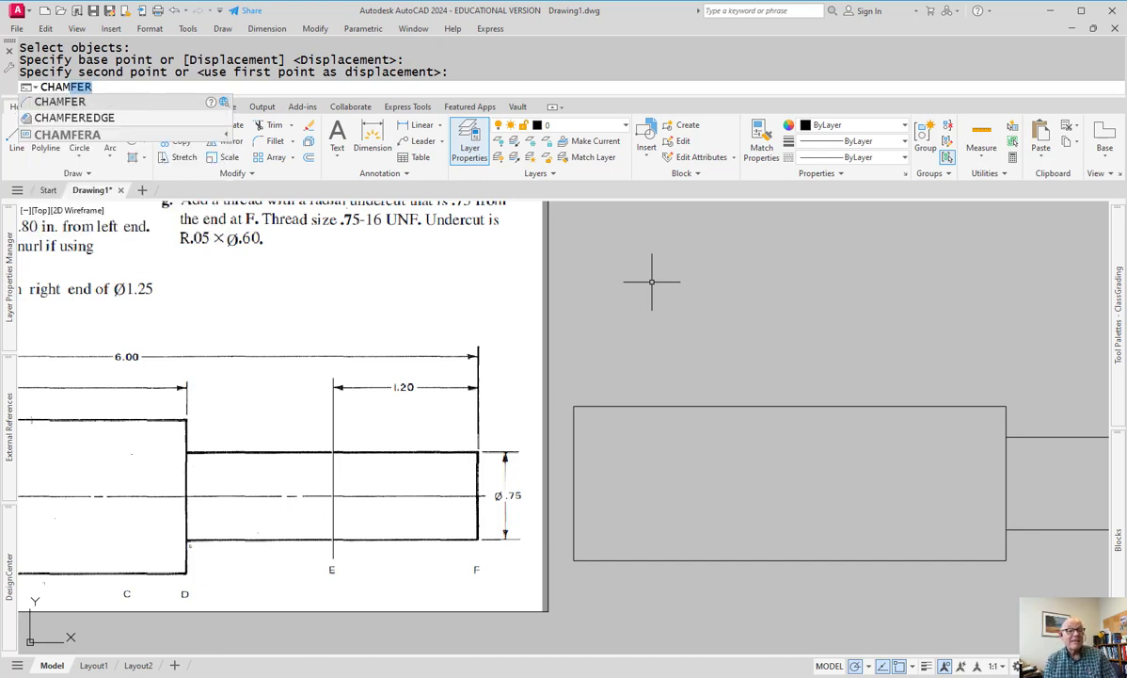
{"action": "key", "text": "Return"}
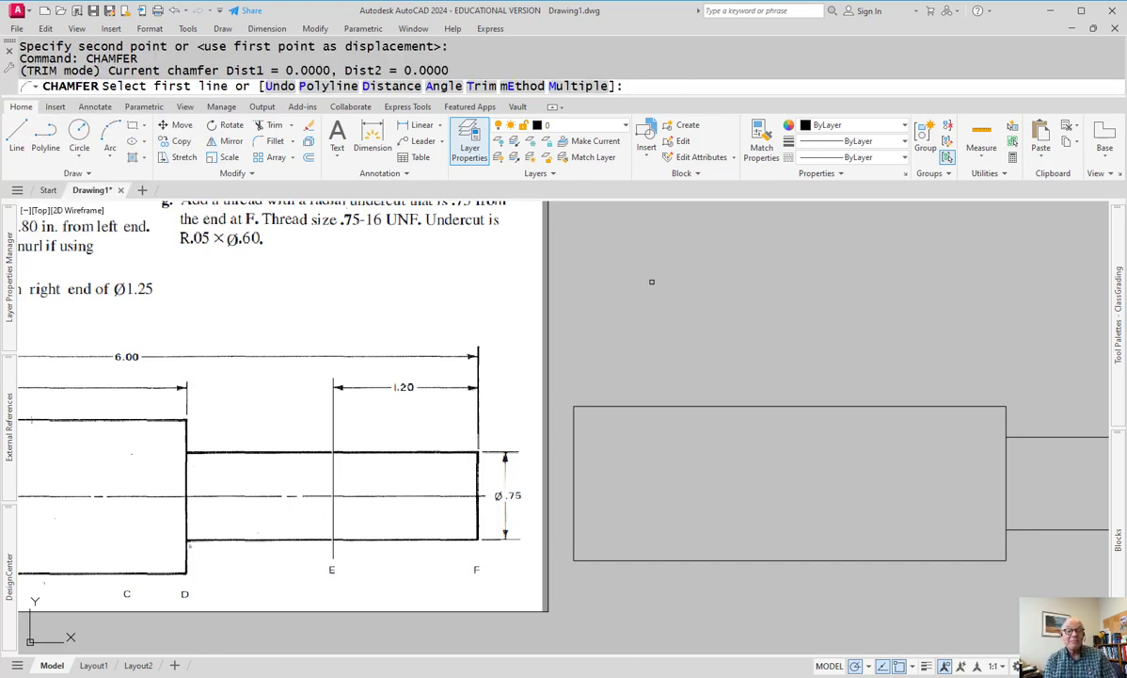
{"action": "type", "text": "d"}
{"action": "key", "text": "Return"}
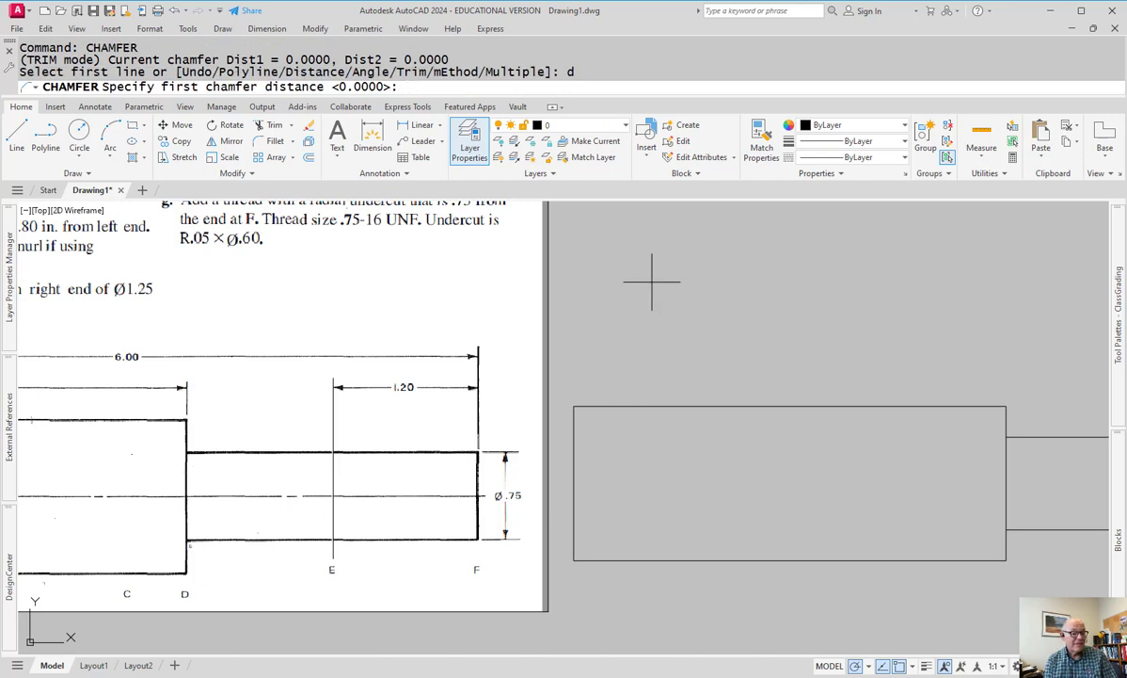
{"action": "scroll", "coordinate": [643, 292], "scroll_direction": "down", "scroll_amount": 2}
{"action": "type", "text": ".1"}
{"action": "key", "text": "Return"}
{"action": "key", "text": "Return"}
{"action": "left_click", "coordinate": [612, 366]}
{"action": "left_click", "coordinate": [601, 376]}
{"action": "key", "text": "Return"}
{"action": "left_click", "coordinate": [619, 459]}
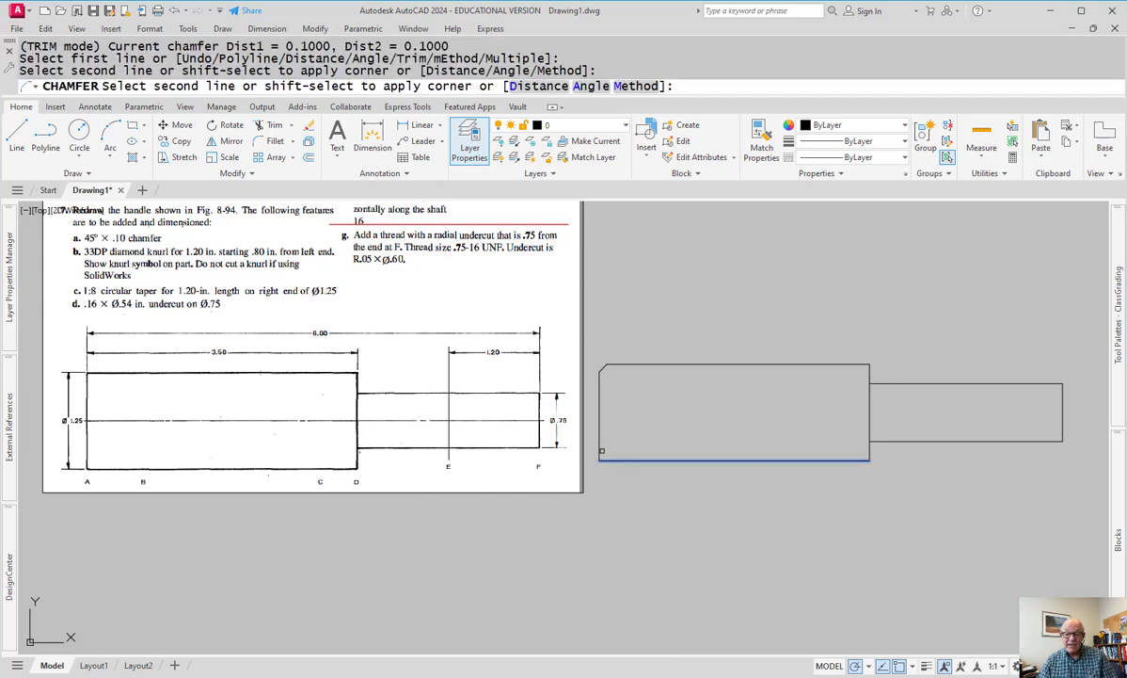
{"action": "left_click", "coordinate": [602, 450]}
{"action": "key", "text": "Escape"}
- Draw the vertical edge line joining the top and bottom chamfer points
{"action": "type", "text": "l"}
{"action": "key", "text": "Return"}
{"action": "left_click", "coordinate": [607, 365]}
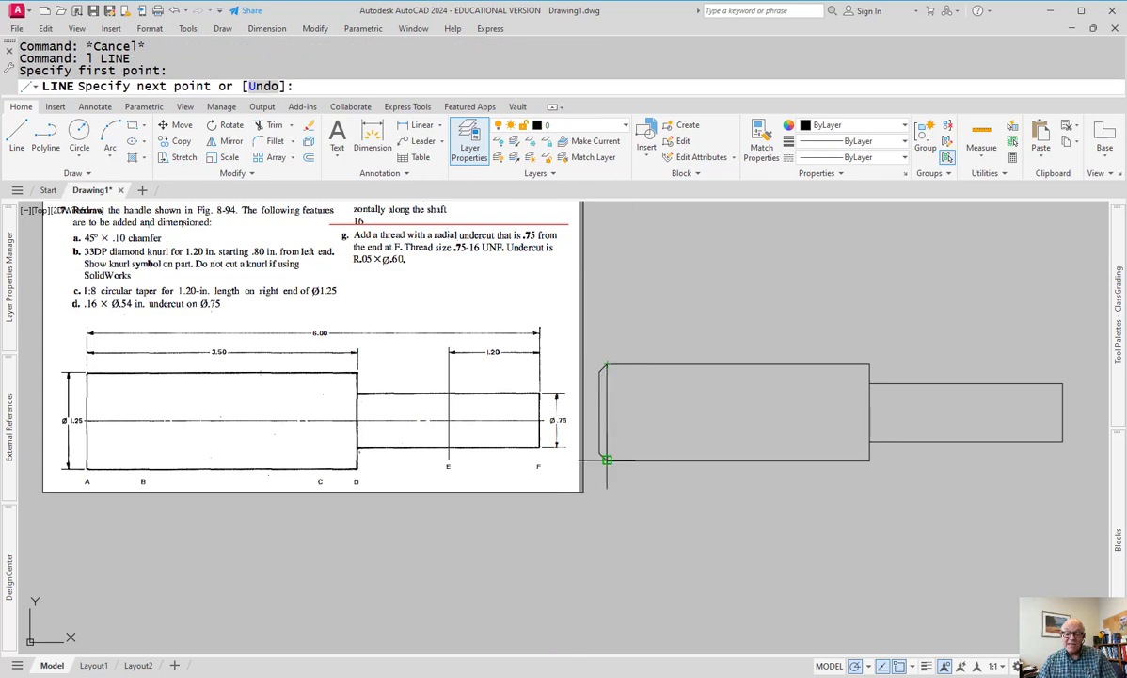
{"action": "left_click", "coordinate": [607, 459]}
{"action": "key", "text": "Escape"}
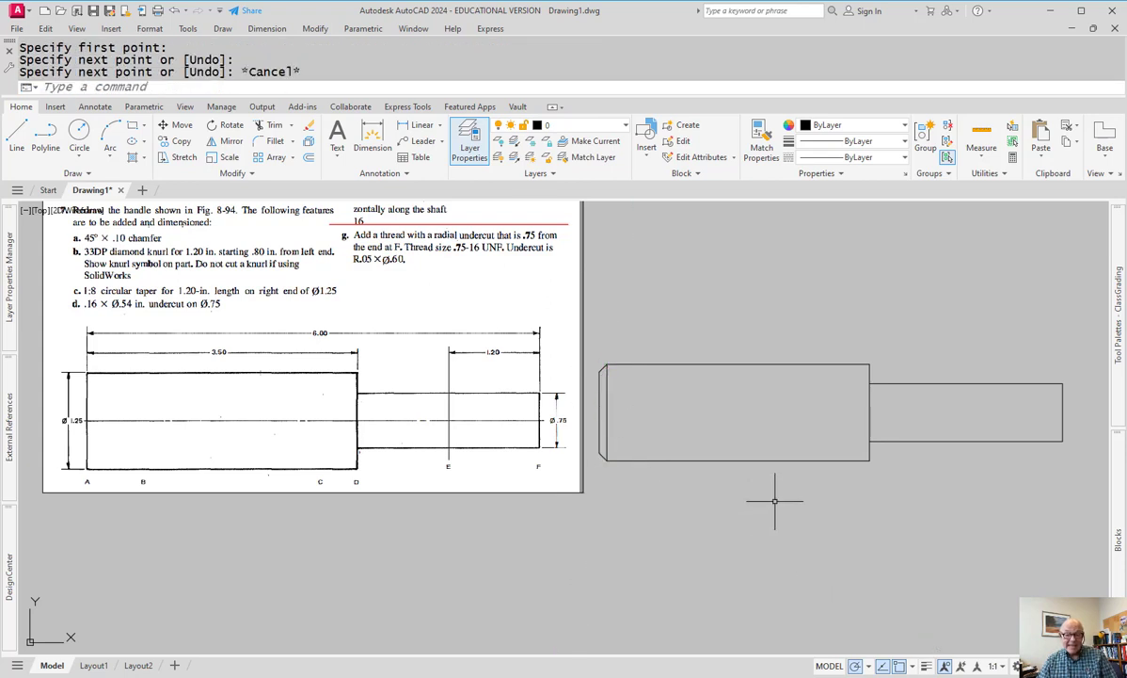
- Offset the right shoulder line 1.2 to the left to mark the taper start
{"action": "type", "text": "o"}
{"action": "key", "text": "Return"}
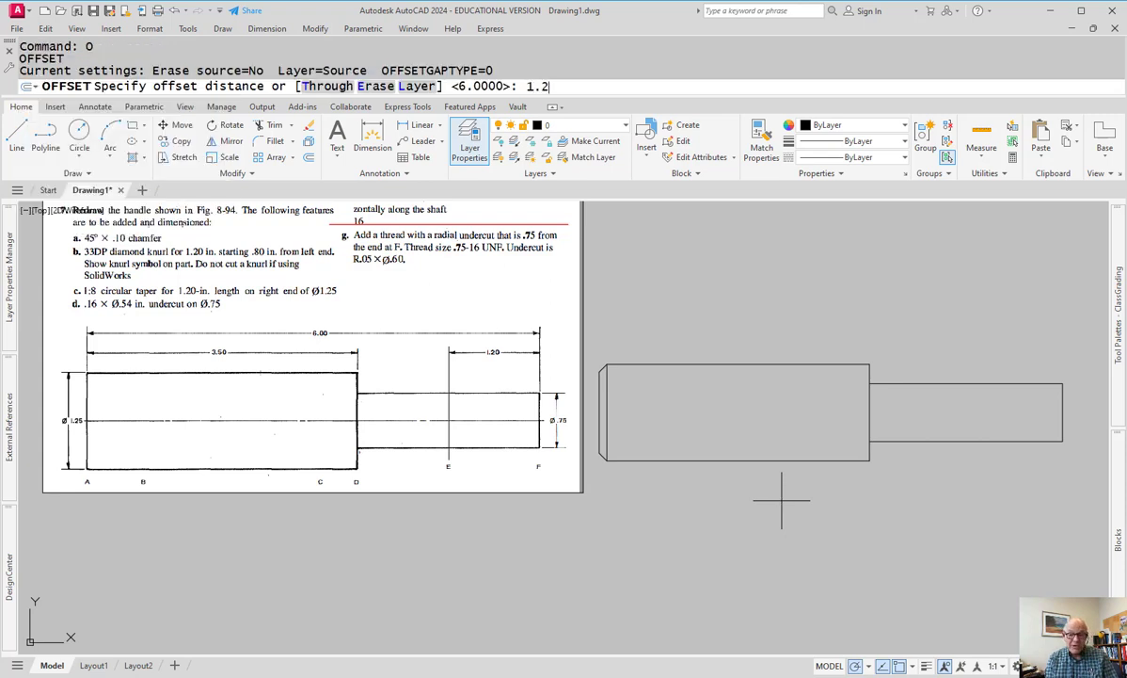
{"action": "key", "text": "Return"}
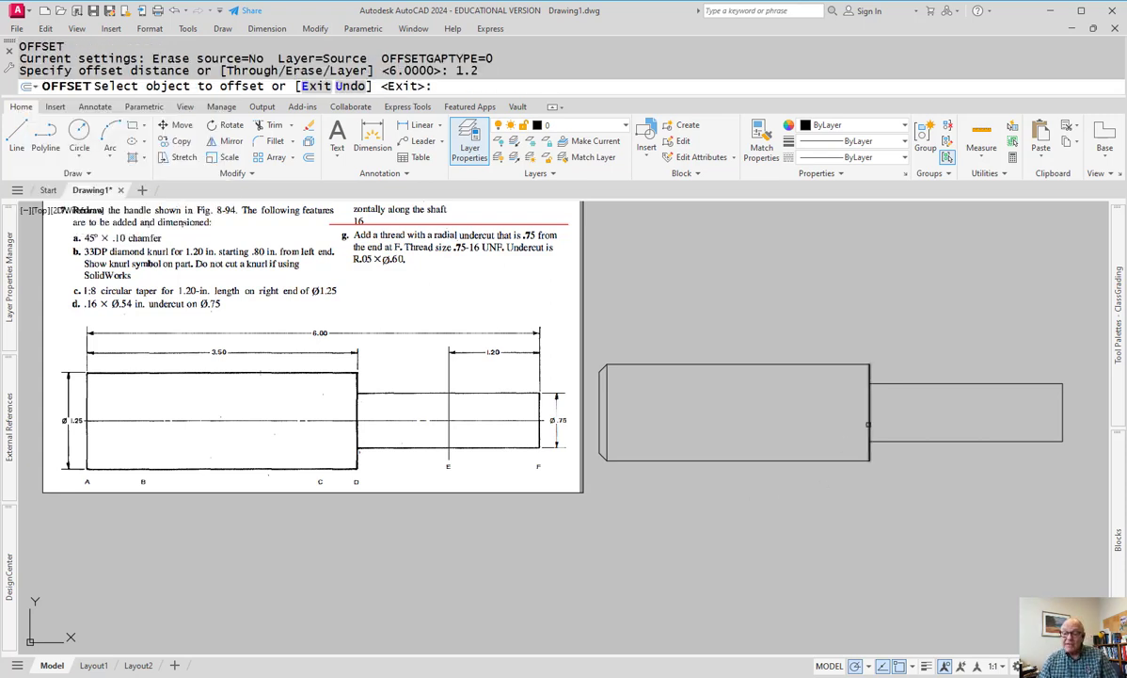
{"action": "left_click", "coordinate": [870, 423]}
{"action": "left_click", "coordinate": [800, 391]}
{"action": "key", "text": "Escape"}
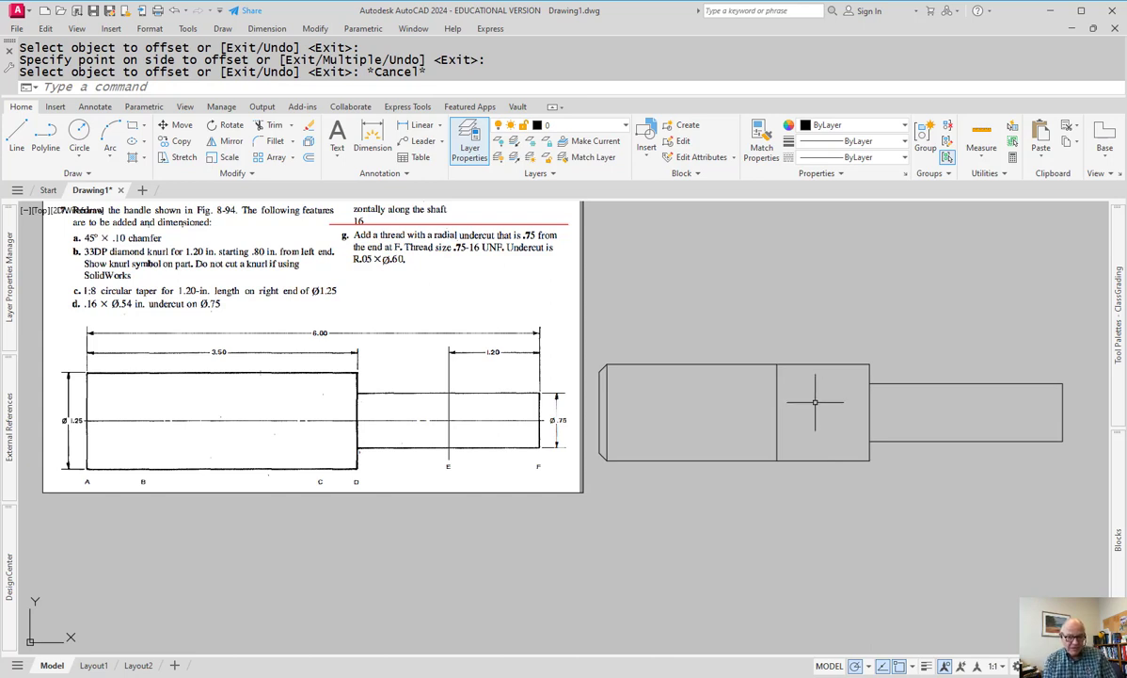
- Begin a line at the body's top corner, then cancel it
{"action": "type", "text": "L"}
{"action": "key", "text": "Return"}
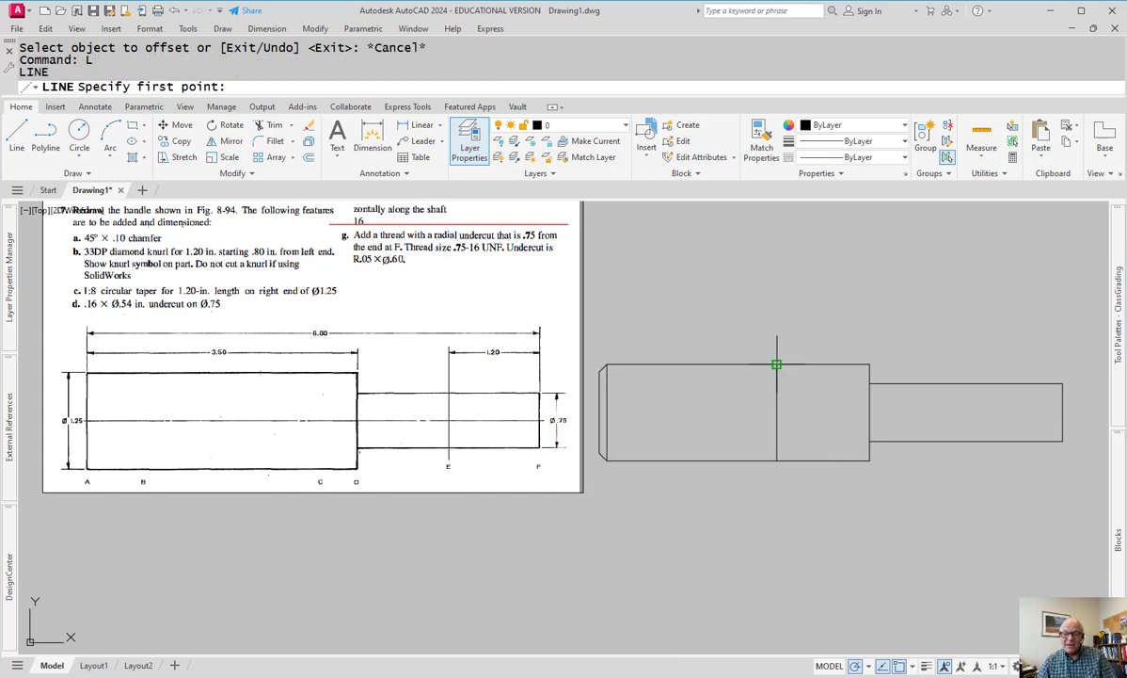
{"action": "left_click", "coordinate": [776, 364]}
{"action": "key", "text": "Escape"}
{"action": "key", "text": "Escape"}
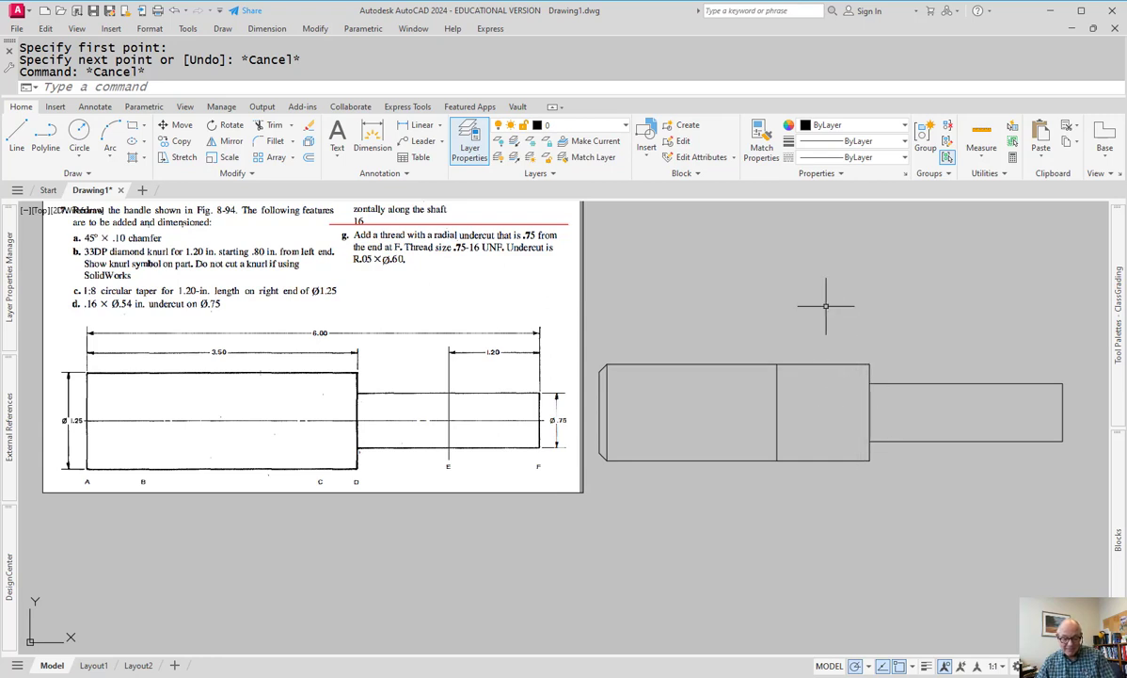
- Draw the sloping taper line from the top vertex to @1,-.0625
{"action": "type", "text": "l"}
{"action": "key", "text": "Return"}
{"action": "left_click", "coordinate": [778, 365]}
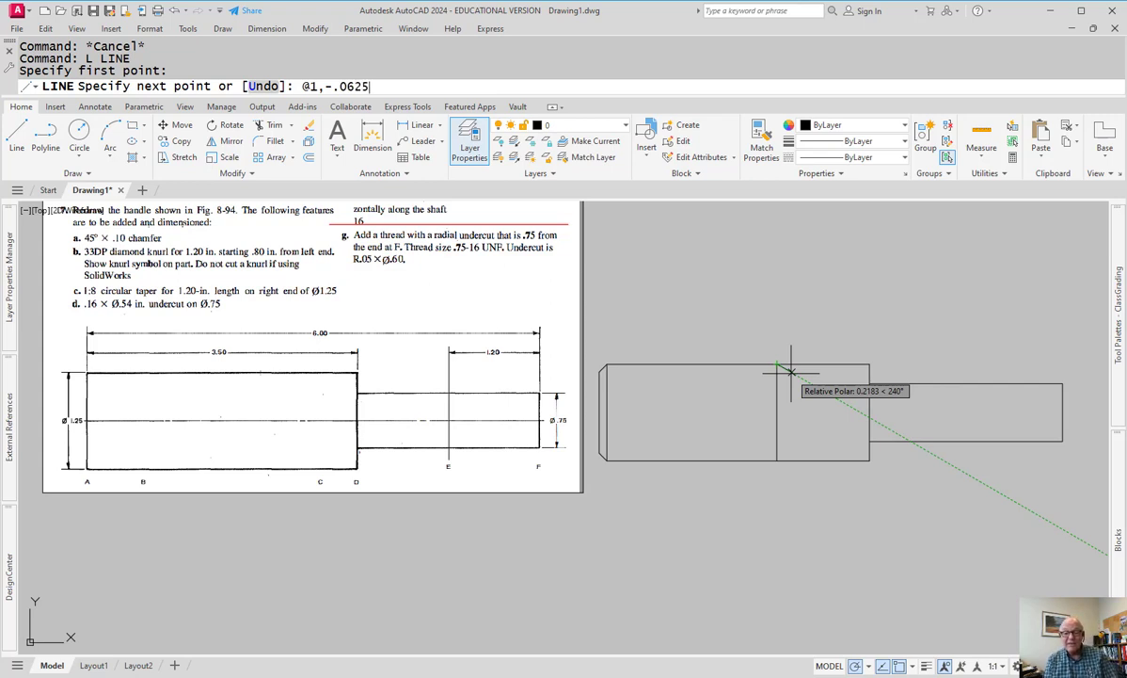
{"action": "key", "text": "Return"}
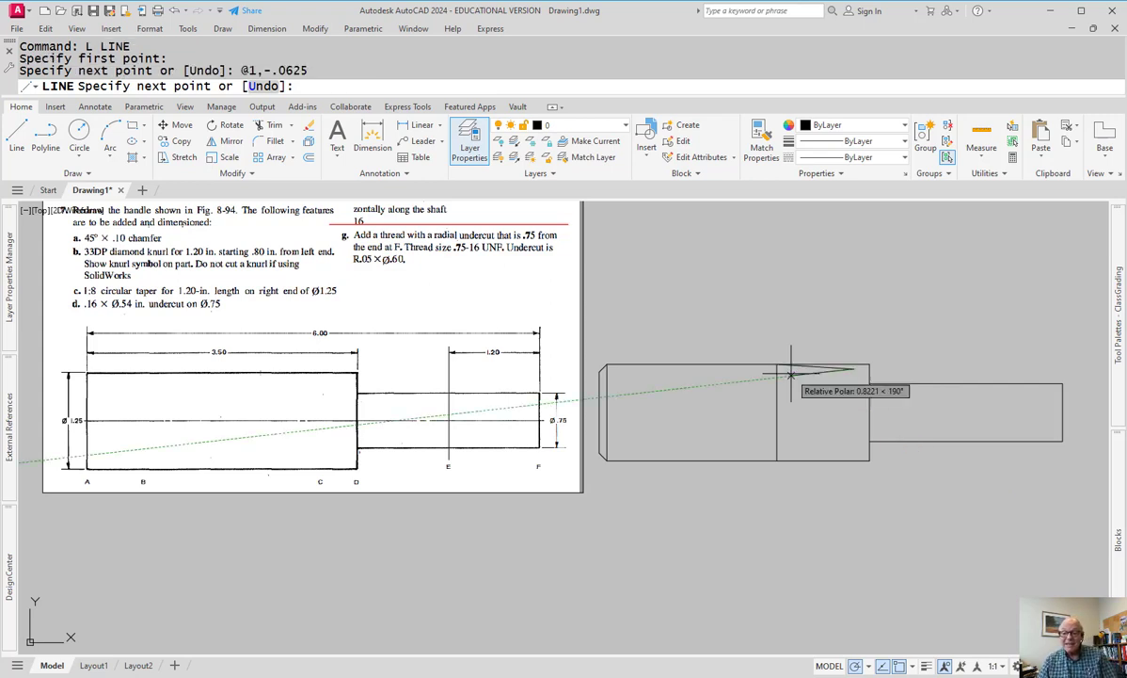
{"action": "key", "text": "Escape"}
{"action": "scroll", "coordinate": [790, 374], "scroll_direction": "down", "scroll_amount": 2}
{"action": "scroll", "coordinate": [798, 376], "scroll_direction": "up", "scroll_amount": 2}
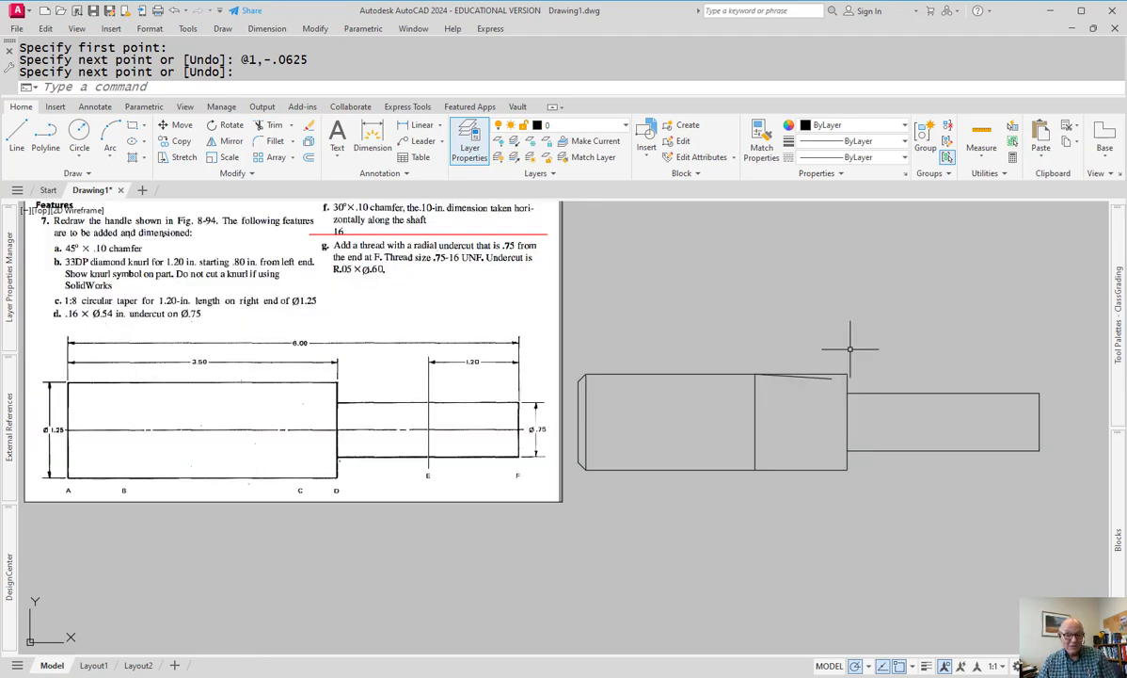
{"action": "middle_click_drag", "start_coordinate": [850, 349], "coordinate": [883, 385]}
- Start Extend and Trim on the taper line, cancelling both
{"action": "type", "text": "ex"}
{"action": "key", "text": "Return"}
{"action": "key", "text": "Escape"}
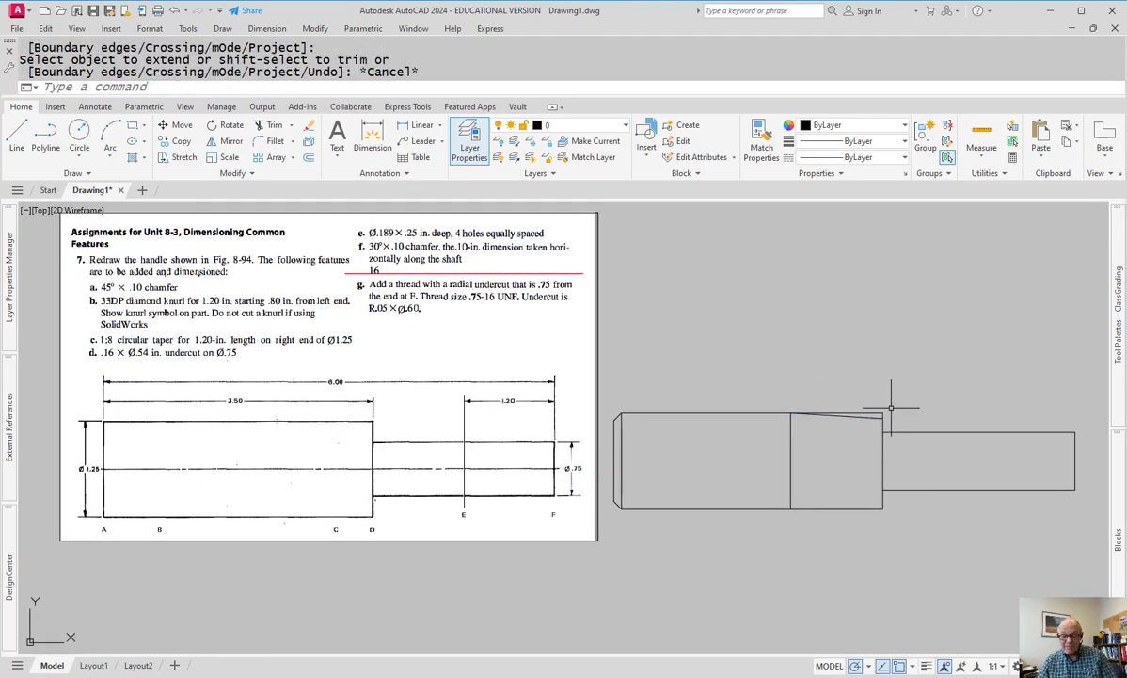
{"action": "scroll", "coordinate": [890, 414], "scroll_direction": "up", "scroll_amount": 2}
{"action": "type", "text": "tr"}
{"action": "key", "text": "Return"}
{"action": "left_click", "coordinate": [860, 405]}
{"action": "key", "text": "Escape"}
- Begin mirroring the taper line about the shaft centre, then cancel it
{"action": "type", "text": "mi"}
{"action": "key", "text": "Return"}
{"action": "left_click", "coordinate": [848, 405]}
{"action": "left_click", "coordinate": [805, 448]}
{"action": "key", "text": "Return"}
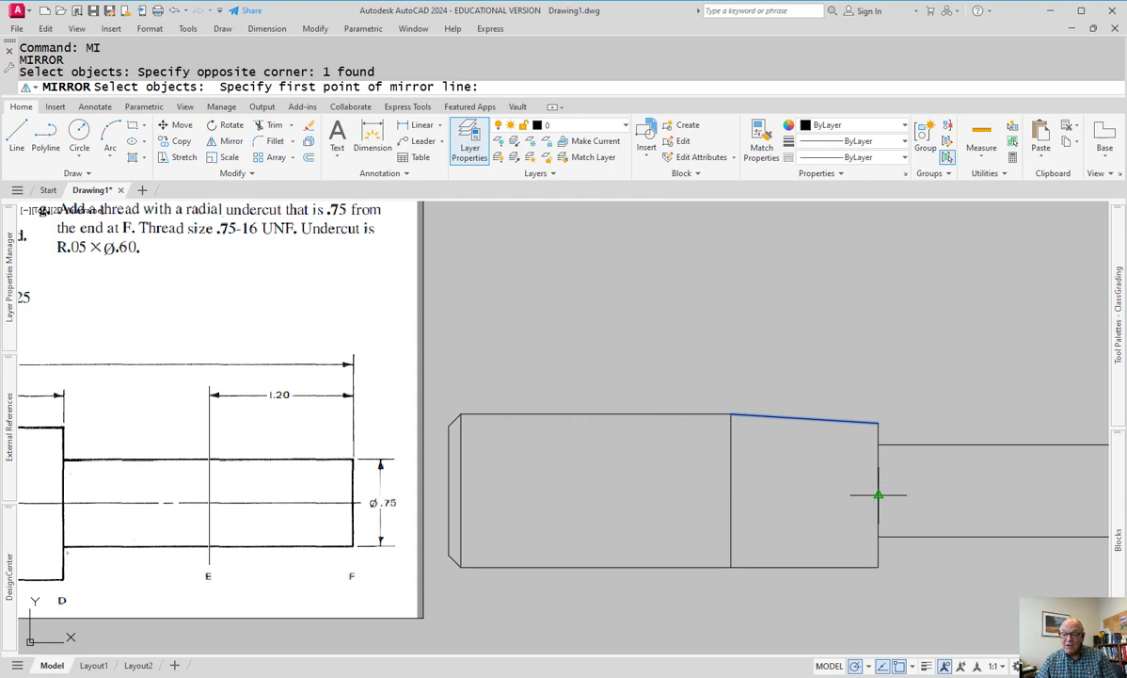
{"action": "left_click", "coordinate": [878, 494]}
{"action": "left_click", "coordinate": [840, 495]}
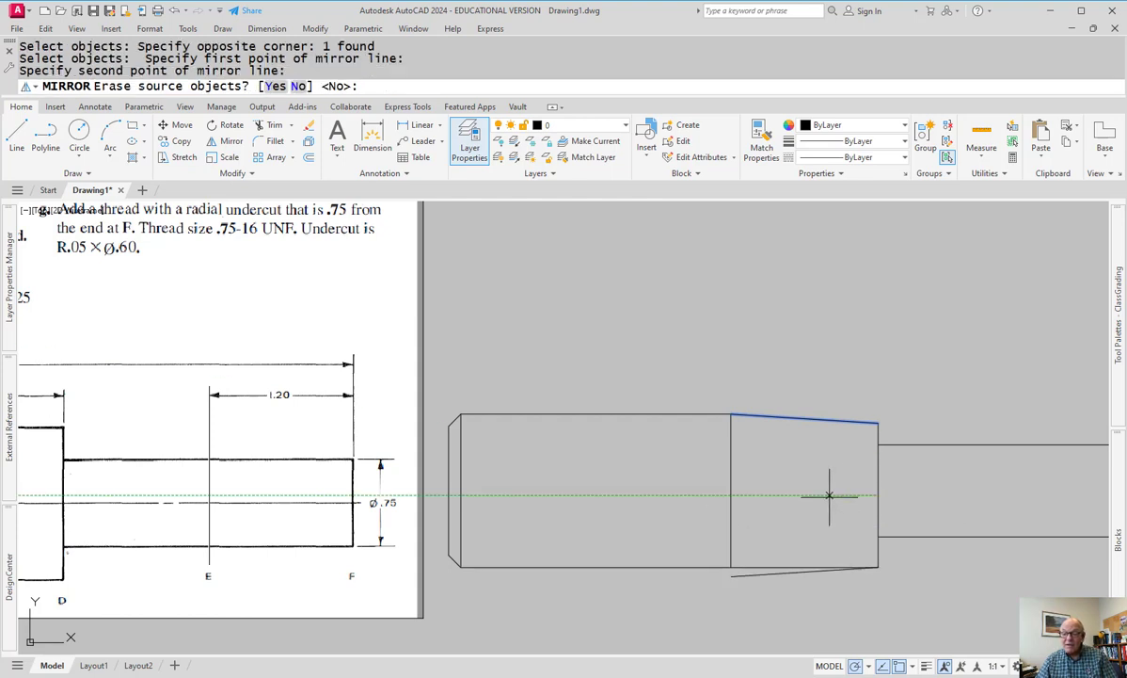
{"action": "key", "text": "Escape"}
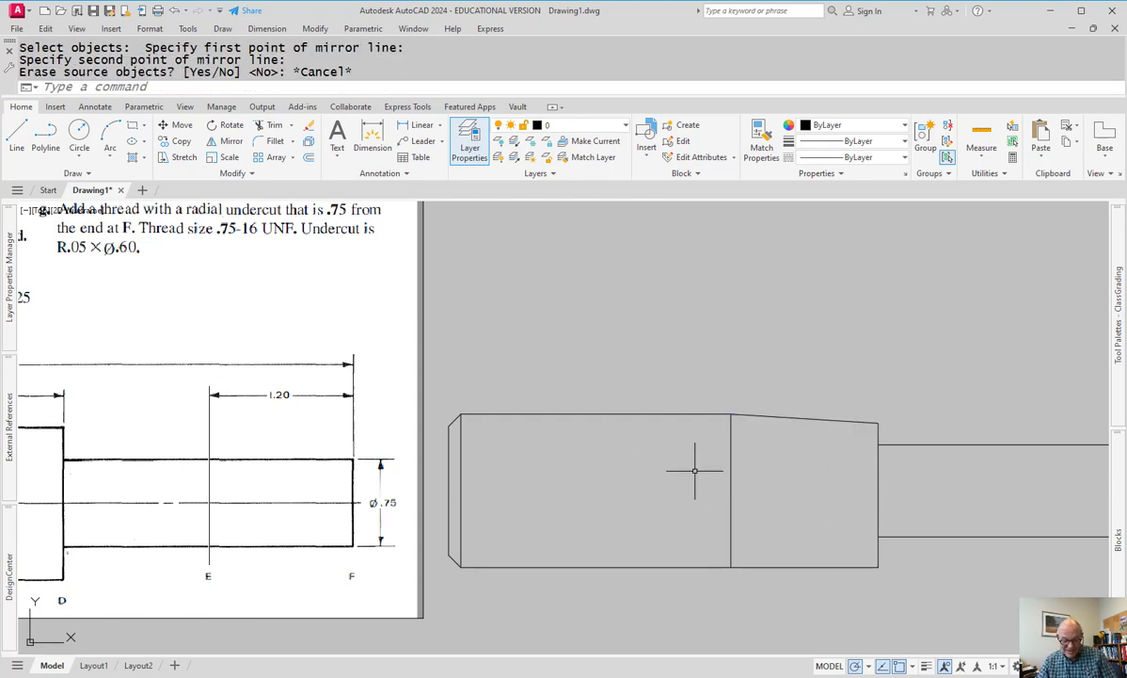
- Mirror the tapered top line about the shaft centreline, keeping the original
{"action": "type", "text": "mi"}
{"action": "key", "text": "Return"}
{"action": "left_click", "coordinate": [824, 412]}
{"action": "left_click", "coordinate": [683, 442]}
{"action": "key", "text": "Return"}
{"action": "left_click", "coordinate": [731, 490]}
{"action": "left_click", "coordinate": [810, 489]}
{"action": "key", "text": "Return"}
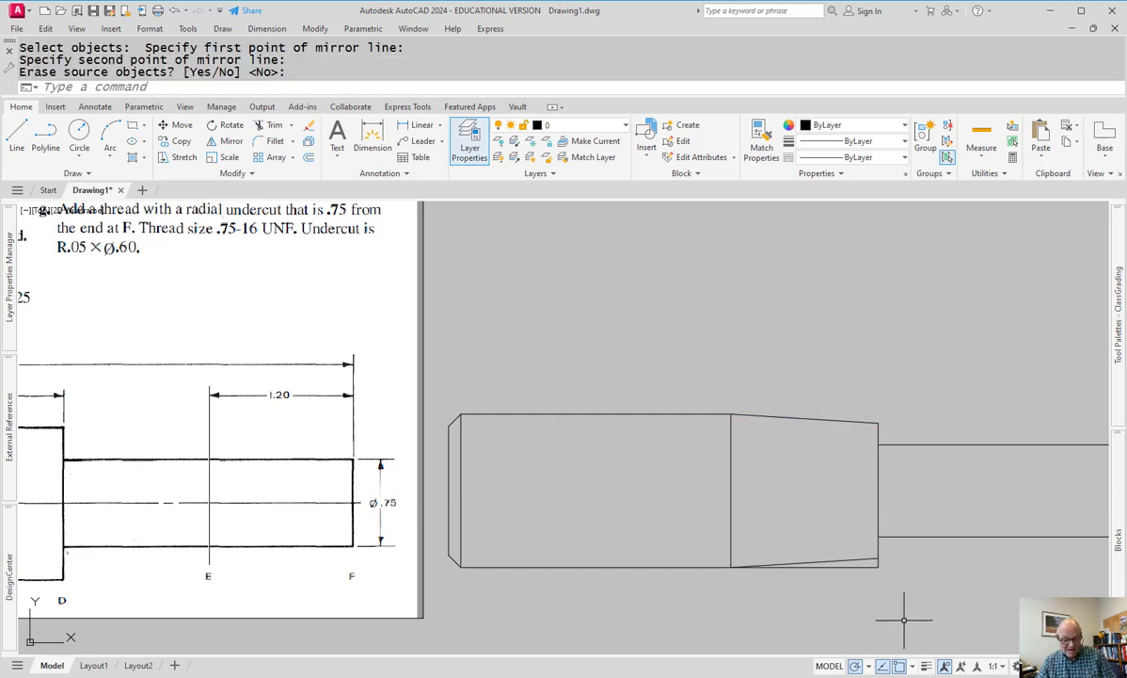
- Cancel a trim, pan the view left and up, and view the parametric constraint tools
{"action": "type", "text": "tr"}
{"action": "key", "text": "Return"}
{"action": "left_click", "coordinate": [890, 567]}
{"action": "key", "text": "Escape"}
{"action": "scroll", "coordinate": [899, 586], "scroll_direction": "down", "scroll_amount": 2}
{"action": "middle_click_drag", "start_coordinate": [899, 586], "coordinate": [663, 517]}
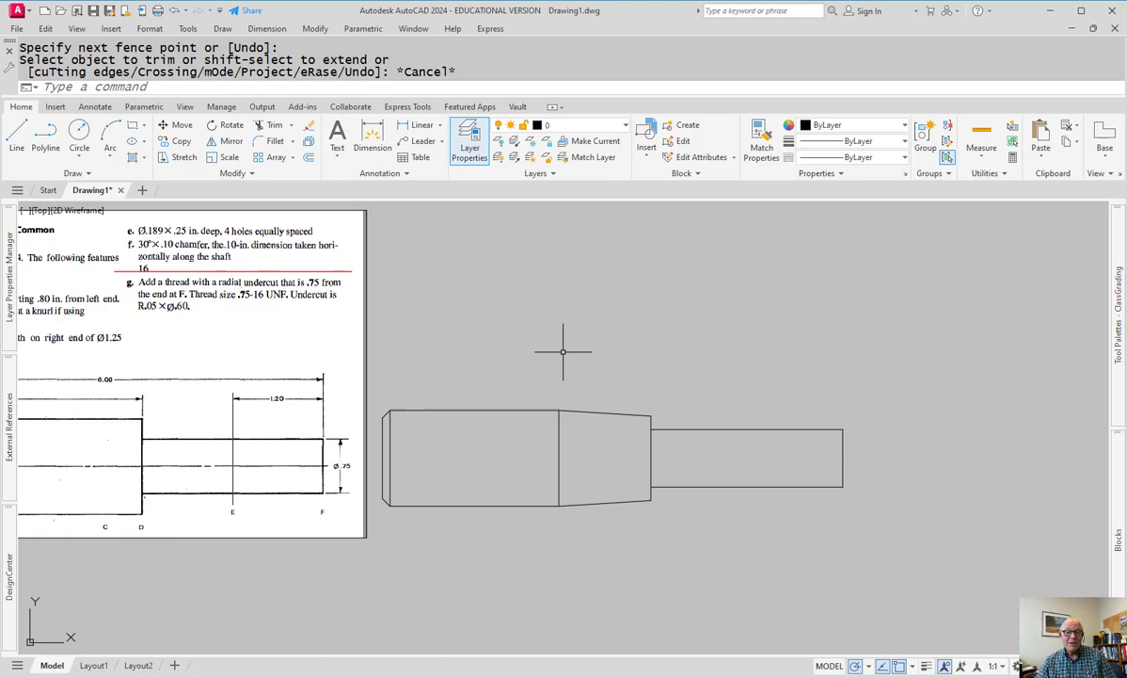
{"action": "left_click", "coordinate": [150, 110]}
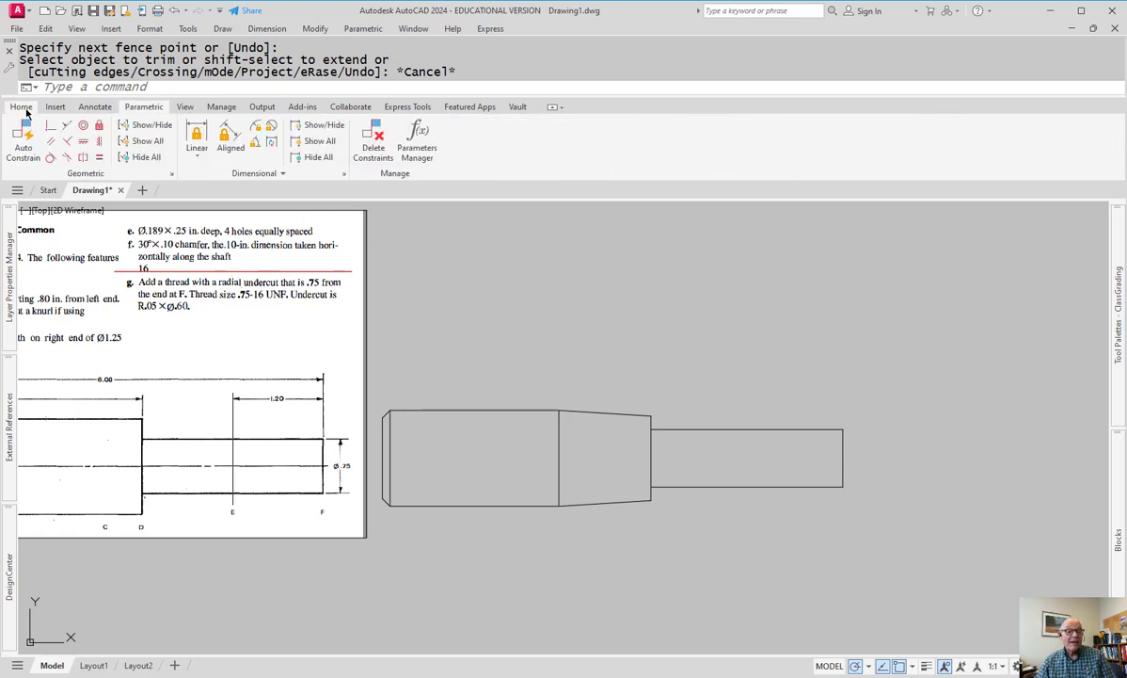
- Return to the drawing tools and reposition the view over the profile
{"action": "left_click", "coordinate": [23, 107]}
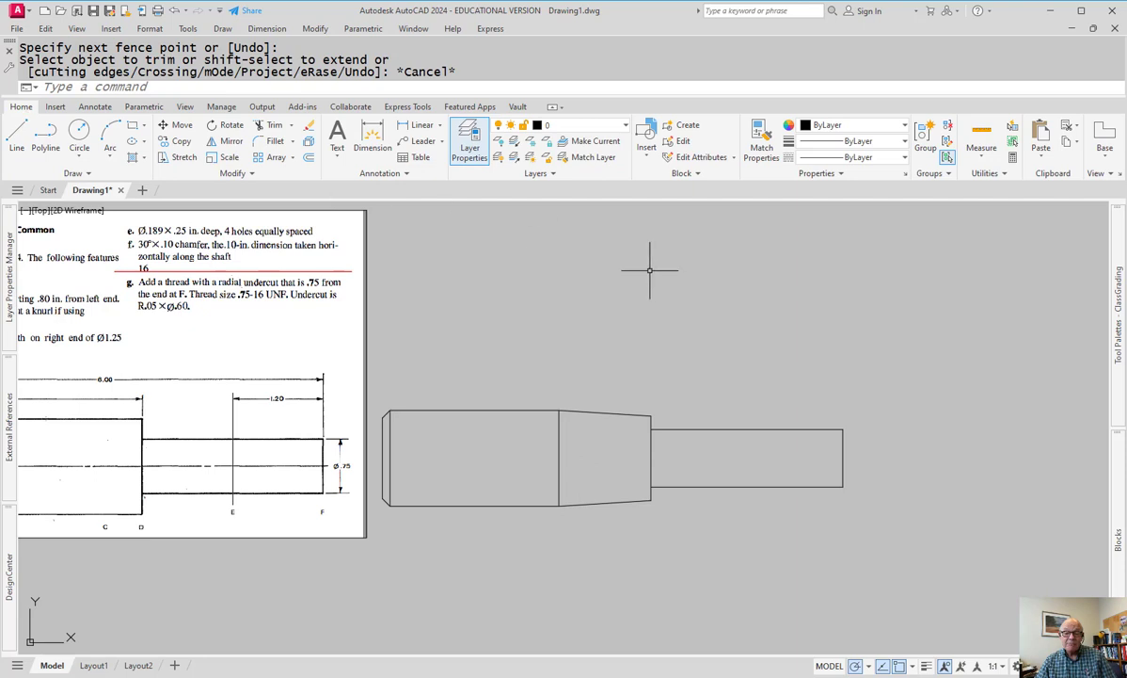
{"action": "left_click", "coordinate": [627, 297]}
{"action": "key", "text": "Escape"}
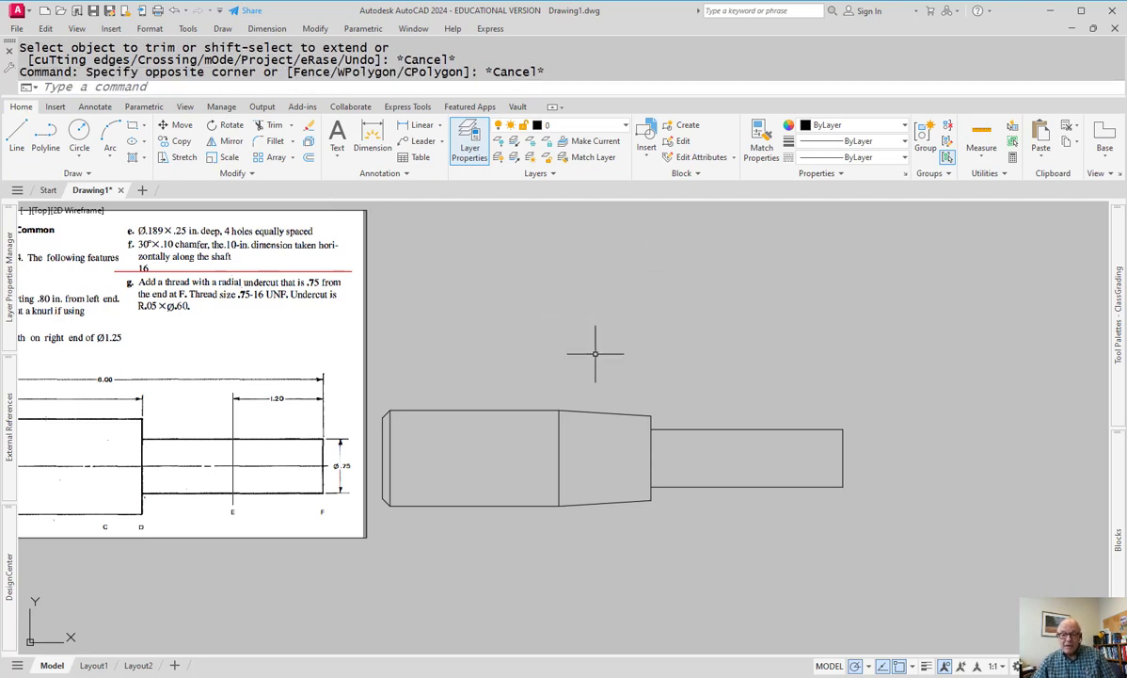
{"action": "scroll", "coordinate": [694, 457], "scroll_direction": "up", "scroll_amount": 2}
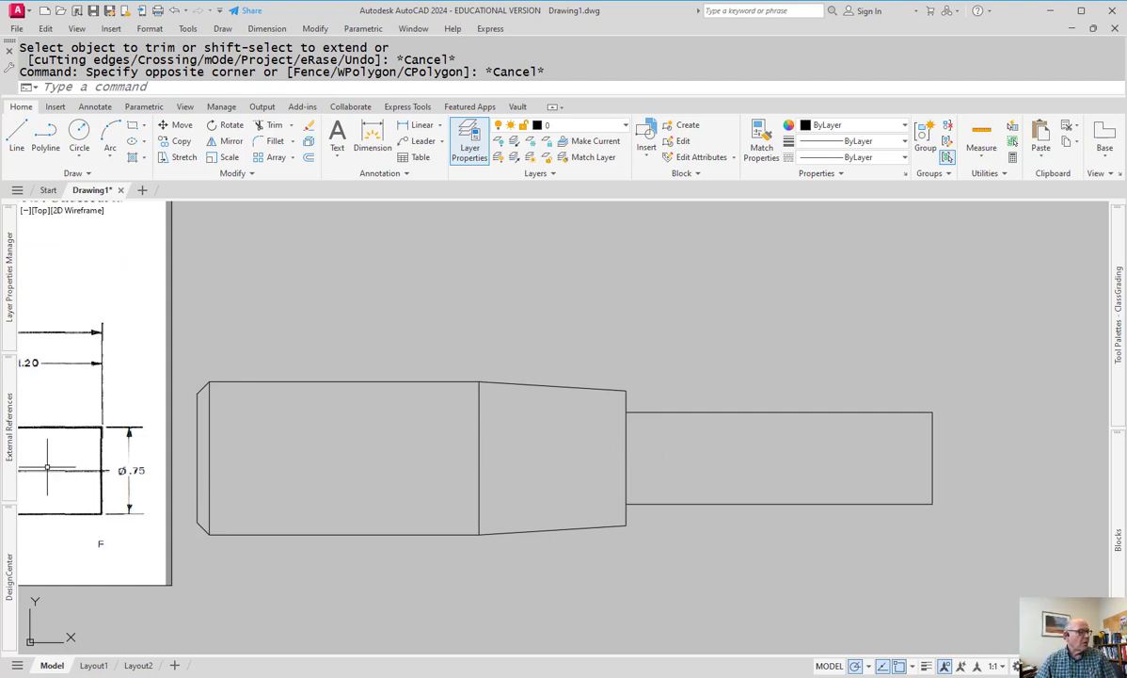
{"action": "key", "text": "Escape"}
{"action": "key", "text": "Escape"}
{"action": "middle_click_drag", "start_coordinate": [290, 463], "coordinate": [344, 479]}
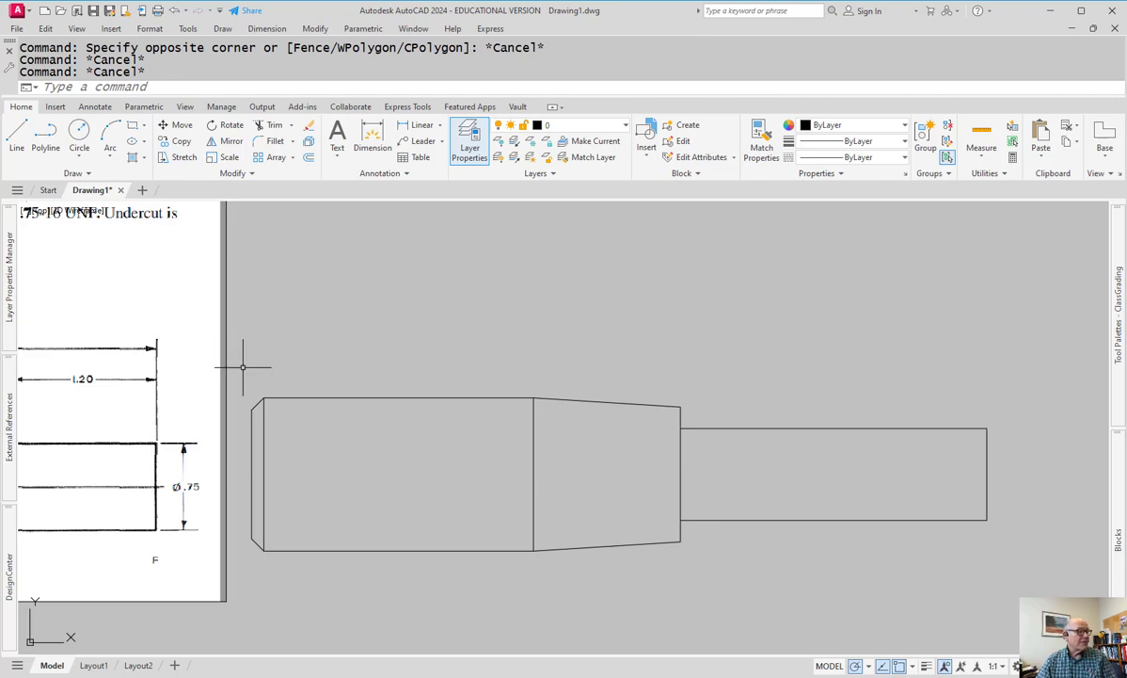
{"action": "left_click", "coordinate": [445, 325]}
{"action": "key", "text": "Escape"}
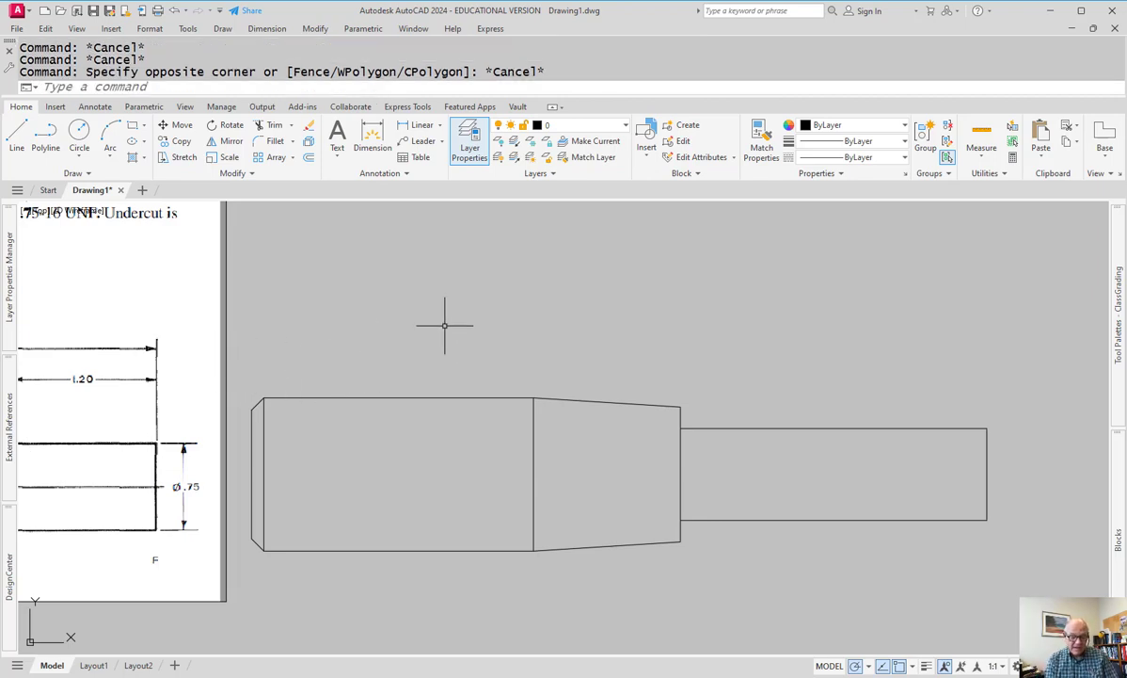
- Offset the left end line 1.2 to the right
{"action": "type", "text": "o"}
{"action": "key", "text": "Return"}
{"action": "type", "text": "1.2"}
{"action": "key", "text": "Return"}
{"action": "left_click", "coordinate": [216, 444]}
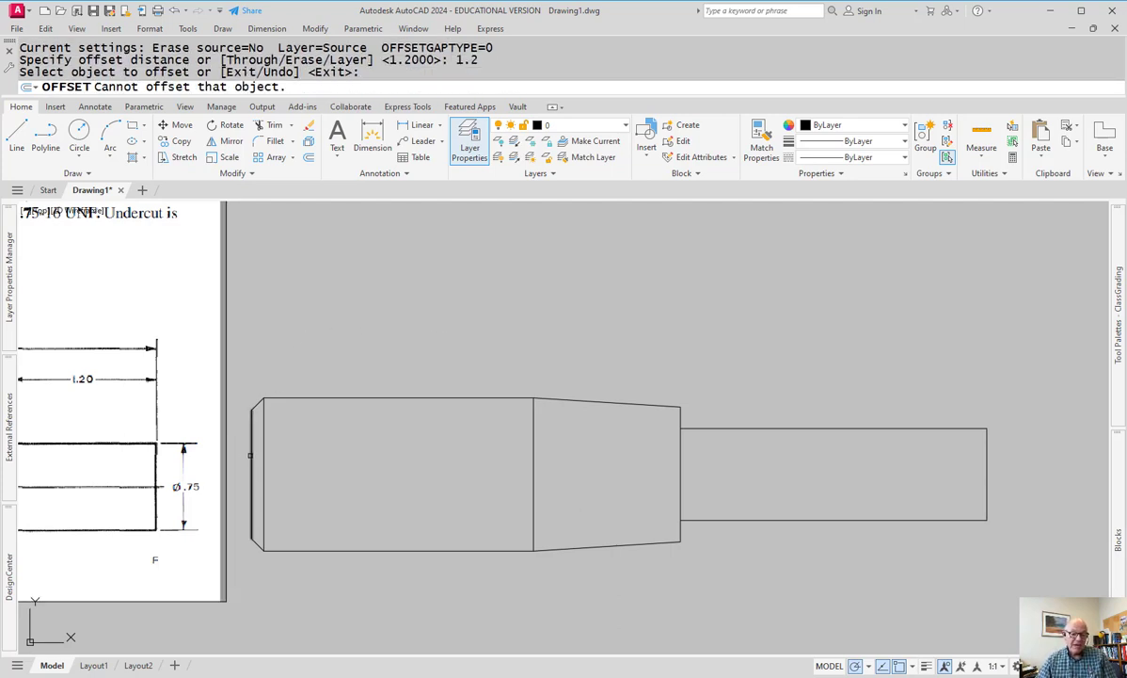
{"action": "left_click", "coordinate": [252, 471]}
{"action": "left_click", "coordinate": [428, 462]}
{"action": "key", "text": "Escape"}
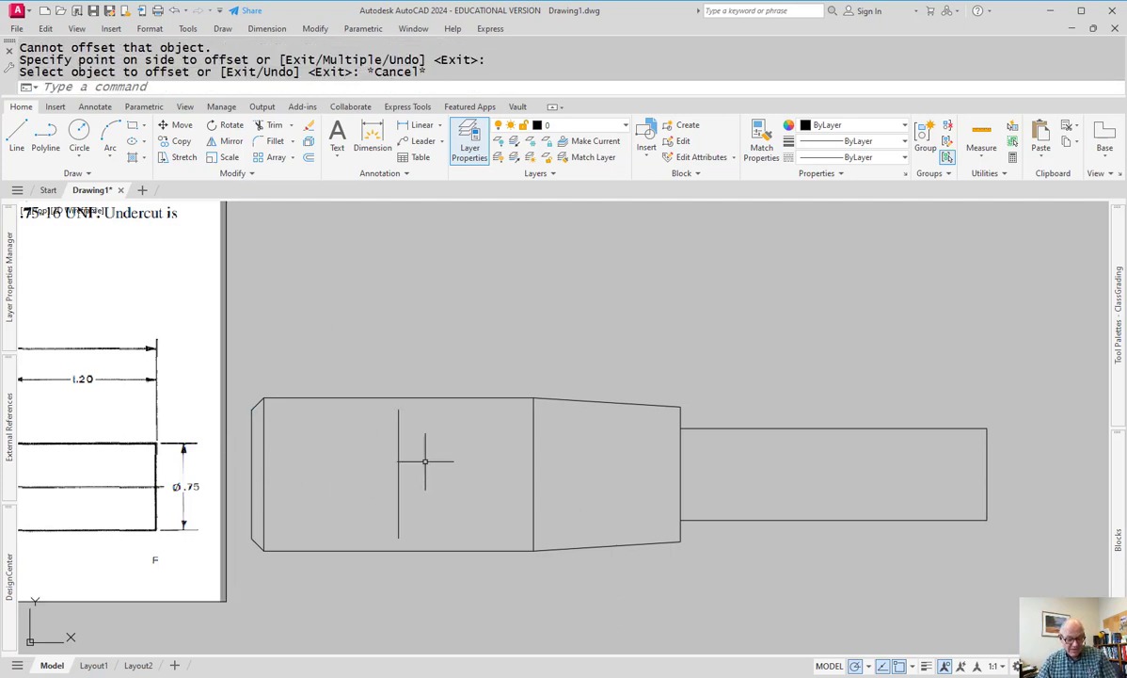
- Extend the new line to the bottom edge, then switch to the SolidWorks handle model
{"action": "type", "text": "ex"}
{"action": "key", "text": "Return"}
{"action": "left_click", "coordinate": [403, 500]}
{"action": "left_click", "coordinate": [405, 512]}
{"action": "key", "text": "Escape"}
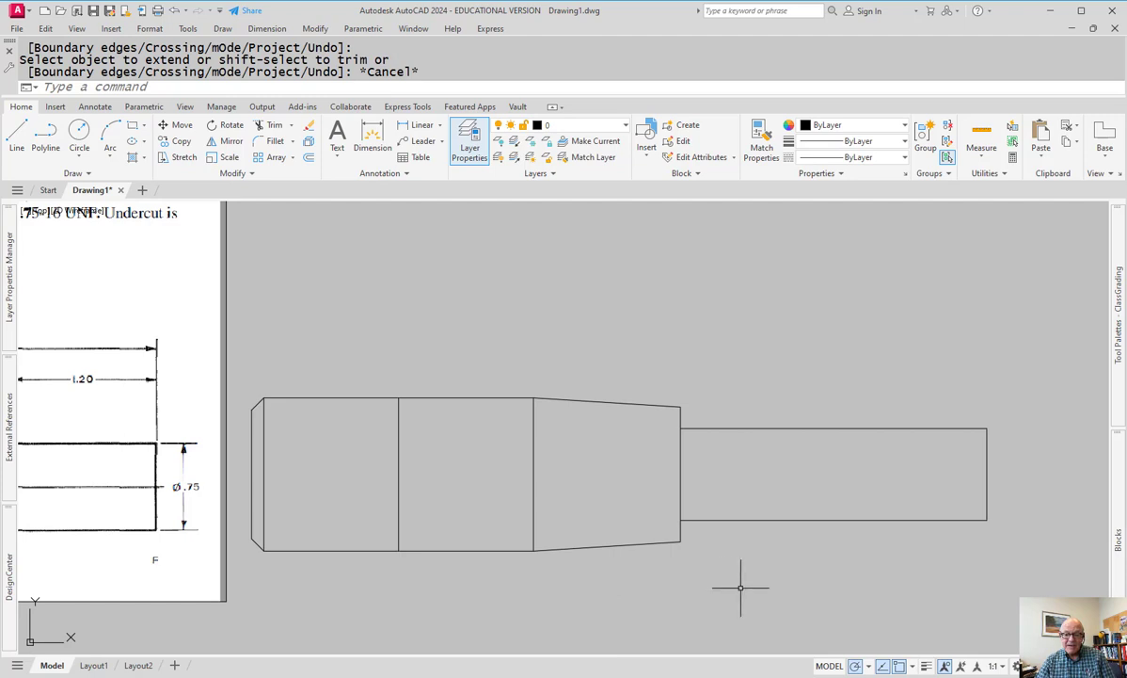
{"action": "middle_click_drag", "start_coordinate": [738, 587], "coordinate": [685, 589]}
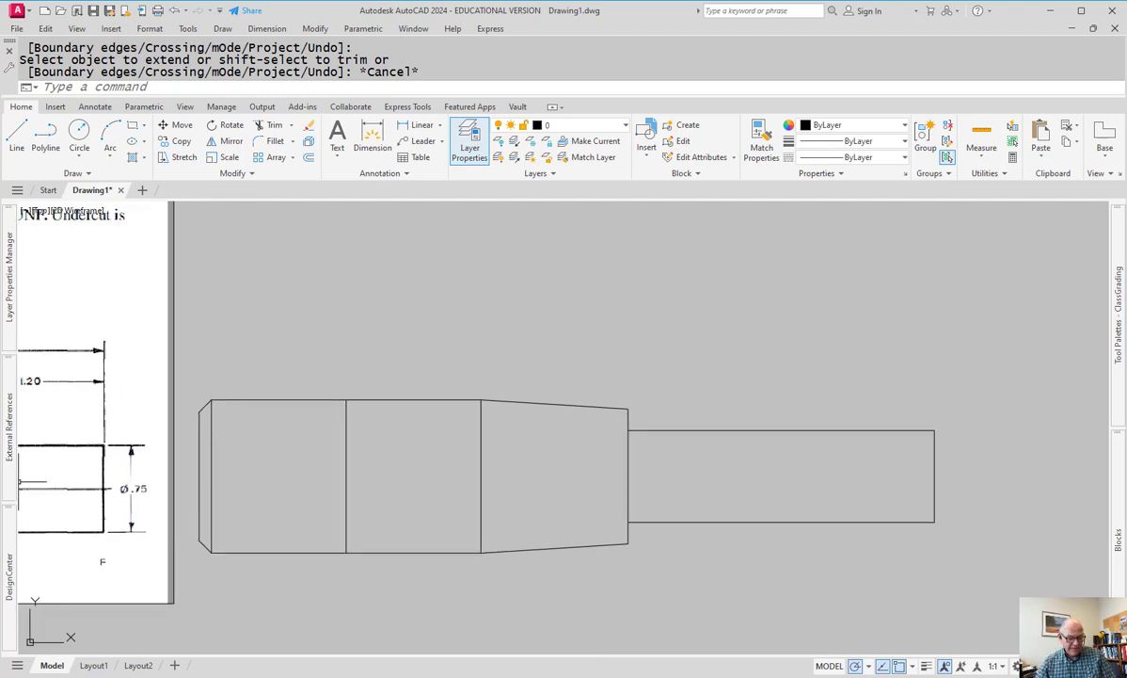
{"action": "key", "text": "alt+Tab"}
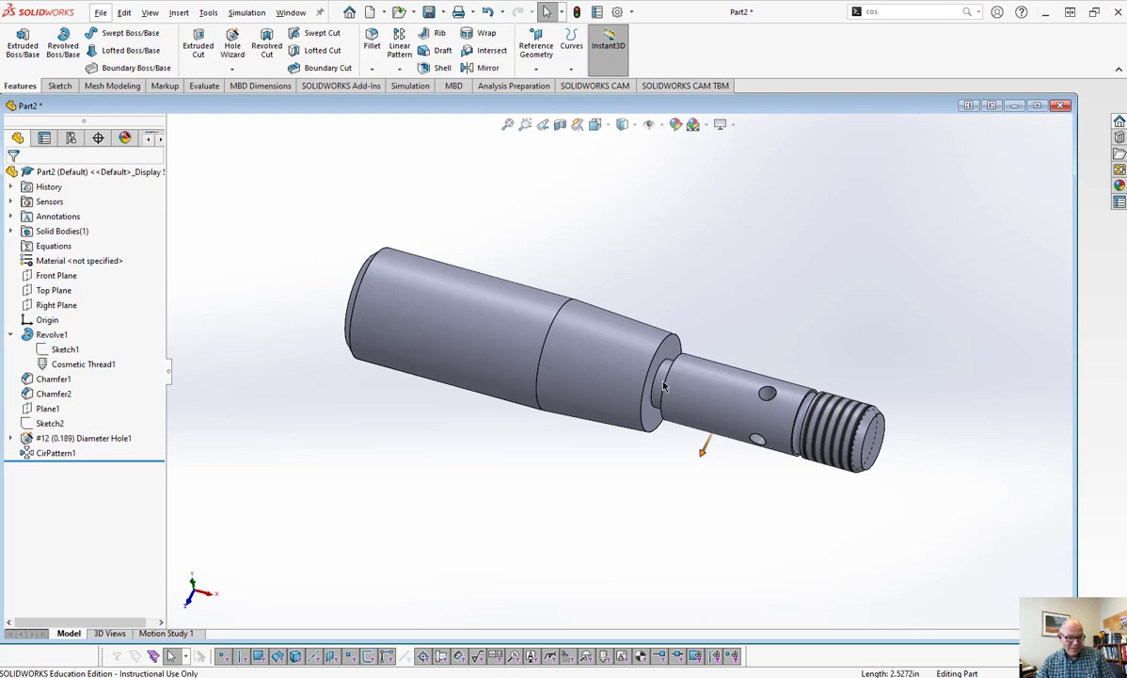
- Switch from the SolidWorks Part2 model back to the AutoCAD profile drawing
{"action": "key", "text": "alt+Tab"}
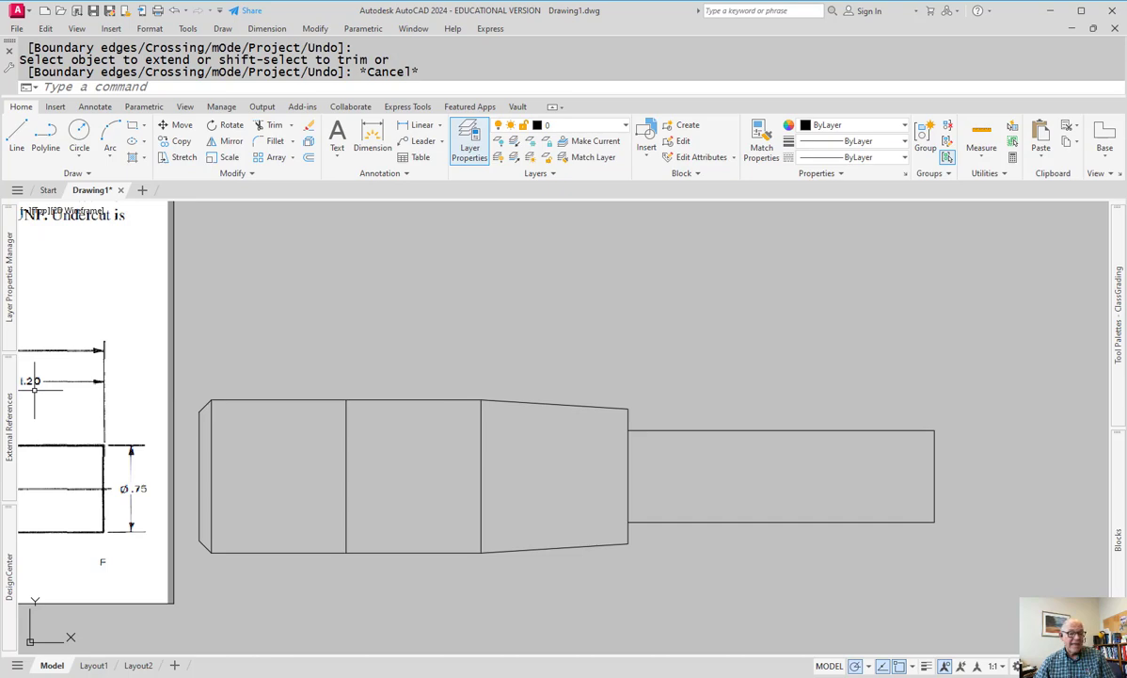
- Offset the thin shaft's shoulder line .16 to the right
{"action": "middle_click_drag", "start_coordinate": [329, 461], "coordinate": [806, 517]}
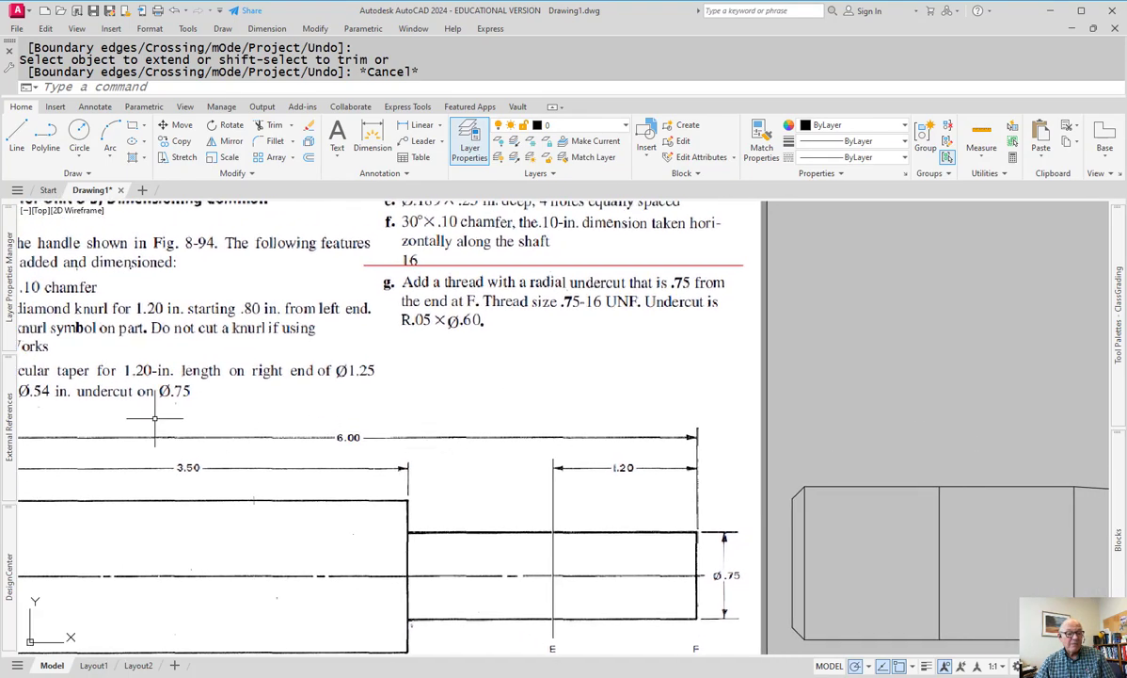
{"action": "scroll", "coordinate": [155, 418], "scroll_direction": "down", "scroll_amount": 2}
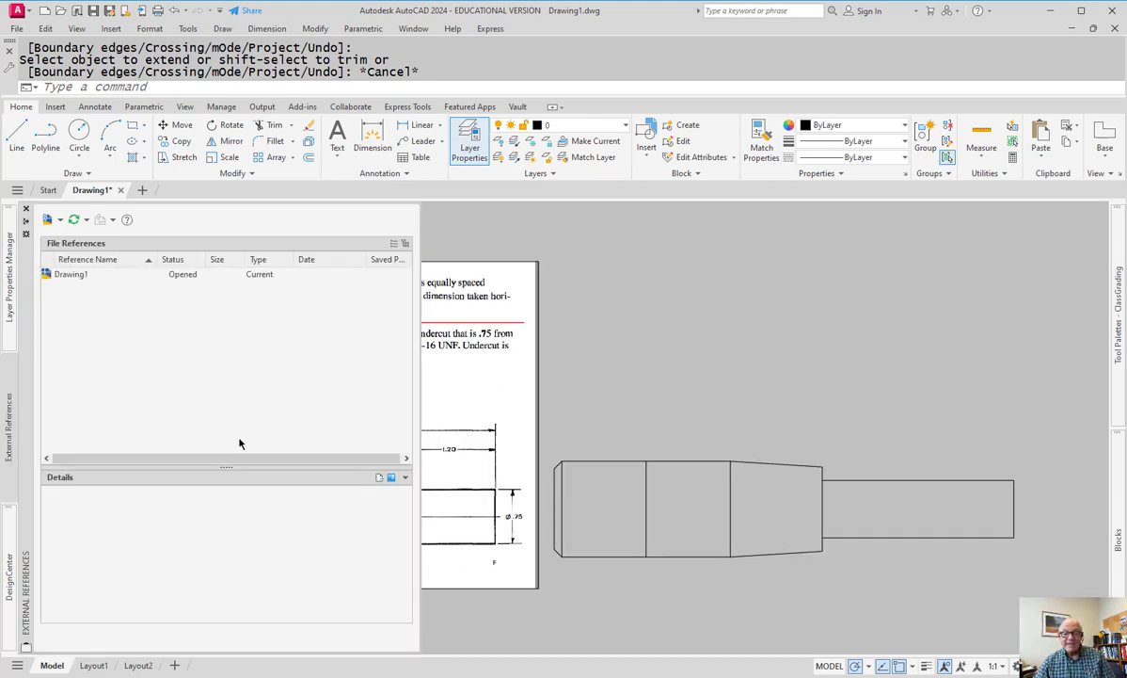
{"action": "left_click", "coordinate": [9, 424]}
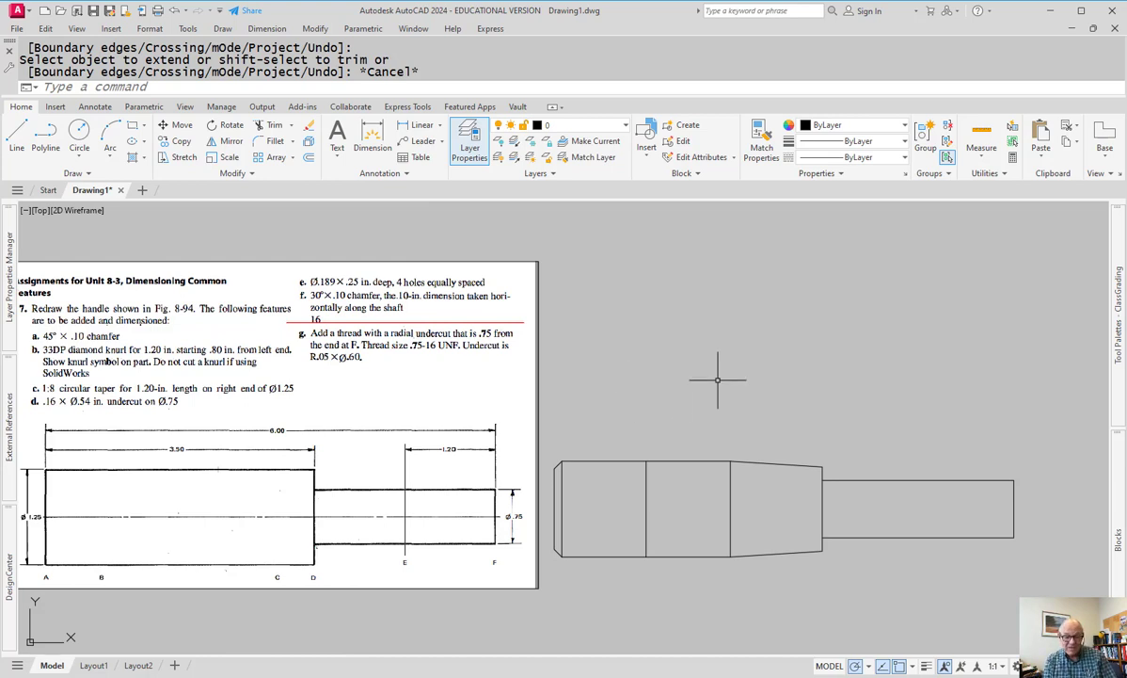
{"action": "type", "text": "o"}
{"action": "key", "text": "Return"}
{"action": "type", "text": ".16"}
{"action": "key", "text": "Return"}
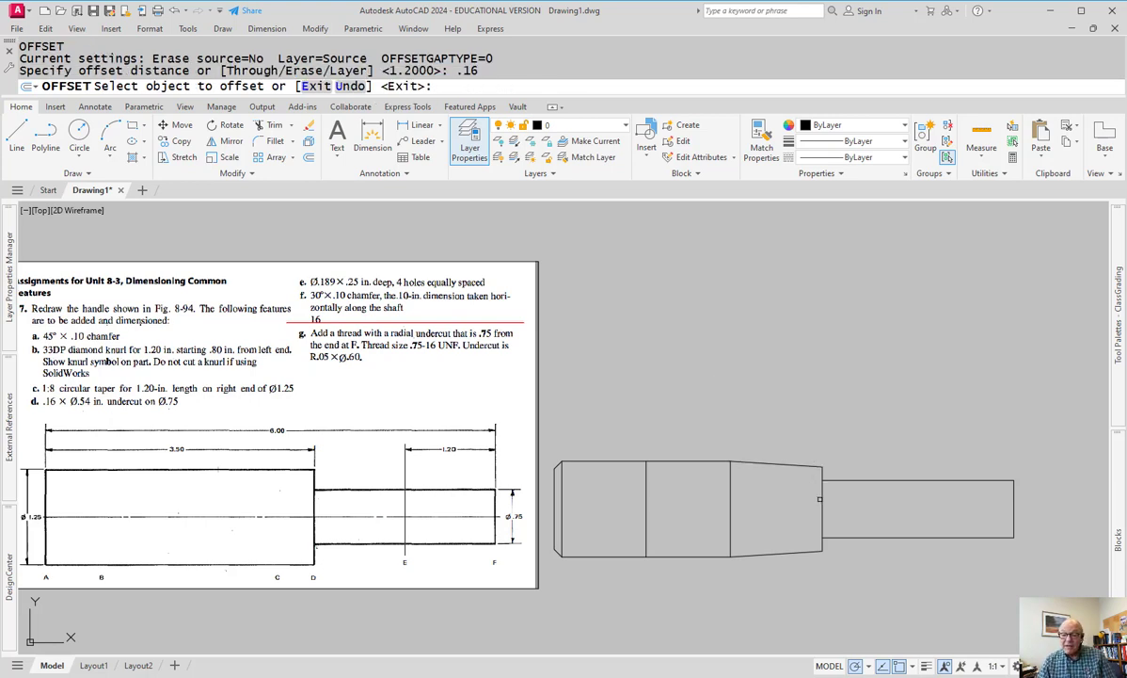
{"action": "left_click", "coordinate": [821, 498]}
{"action": "left_click", "coordinate": [836, 496]}
{"action": "key", "text": "Escape"}
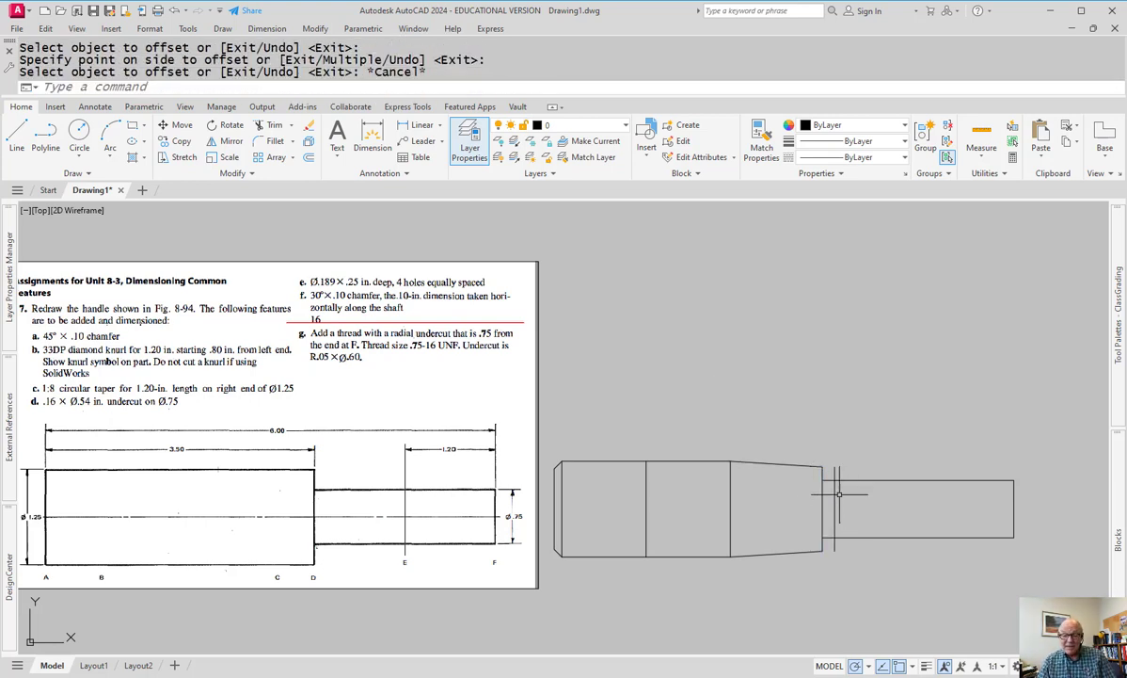
- Trim the line stub near the top of the joint with a fence
{"action": "scroll", "coordinate": [839, 490], "scroll_direction": "up", "scroll_amount": 2}
{"action": "type", "text": "tr"}
{"action": "key", "text": "Return"}
{"action": "left_click", "coordinate": [849, 456]}
{"action": "left_click", "coordinate": [800, 458]}
{"action": "key", "text": "Return"}
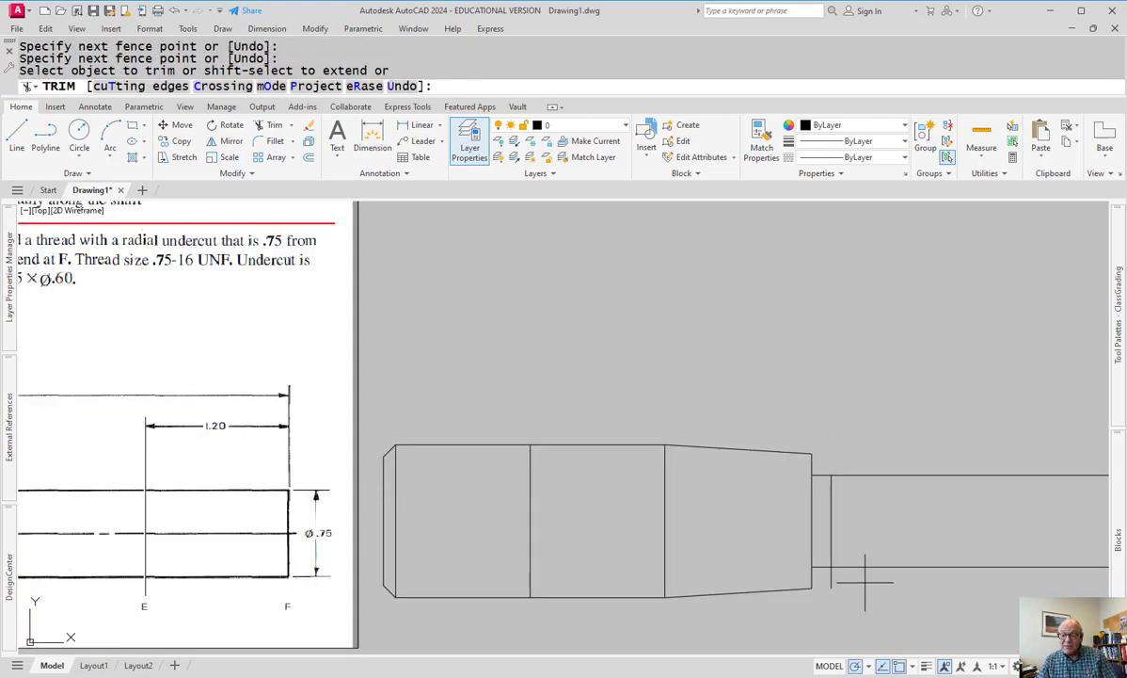
- Trim the remaining stubs at the taper/shaft joint with two more fences
{"action": "left_click", "coordinate": [859, 580]}
{"action": "left_click", "coordinate": [811, 574]}
{"action": "key", "text": "Return"}
{"action": "left_click", "coordinate": [833, 590]}
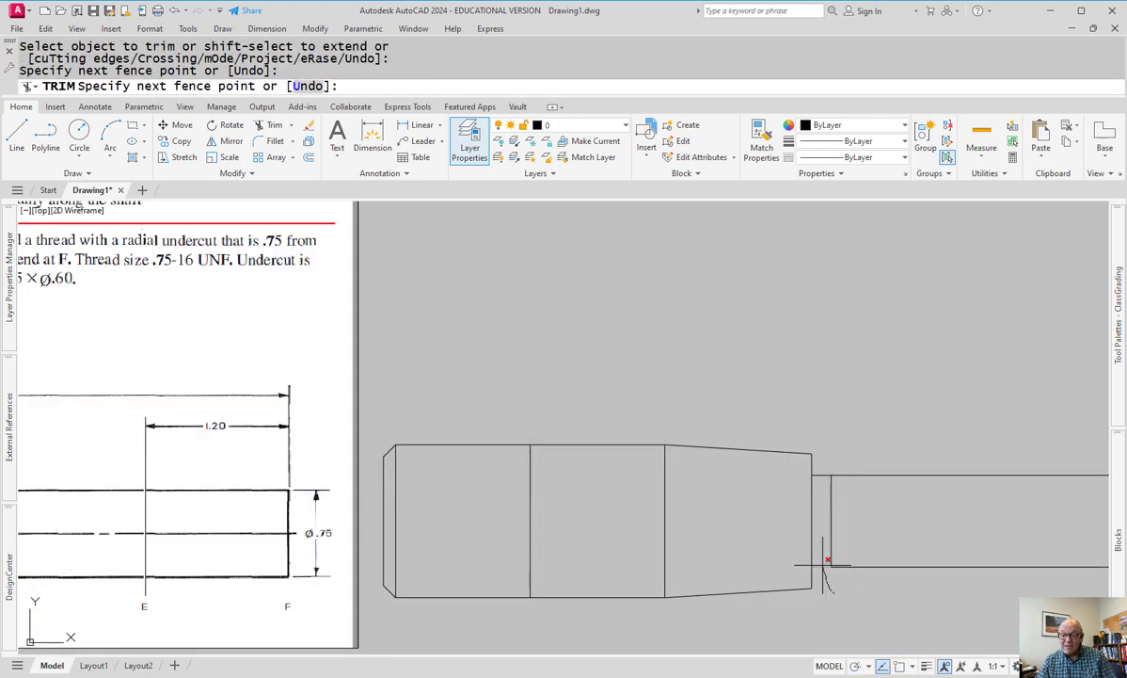
{"action": "left_click", "coordinate": [825, 454]}
{"action": "key", "text": "Return"}
{"action": "key", "text": "Escape"}
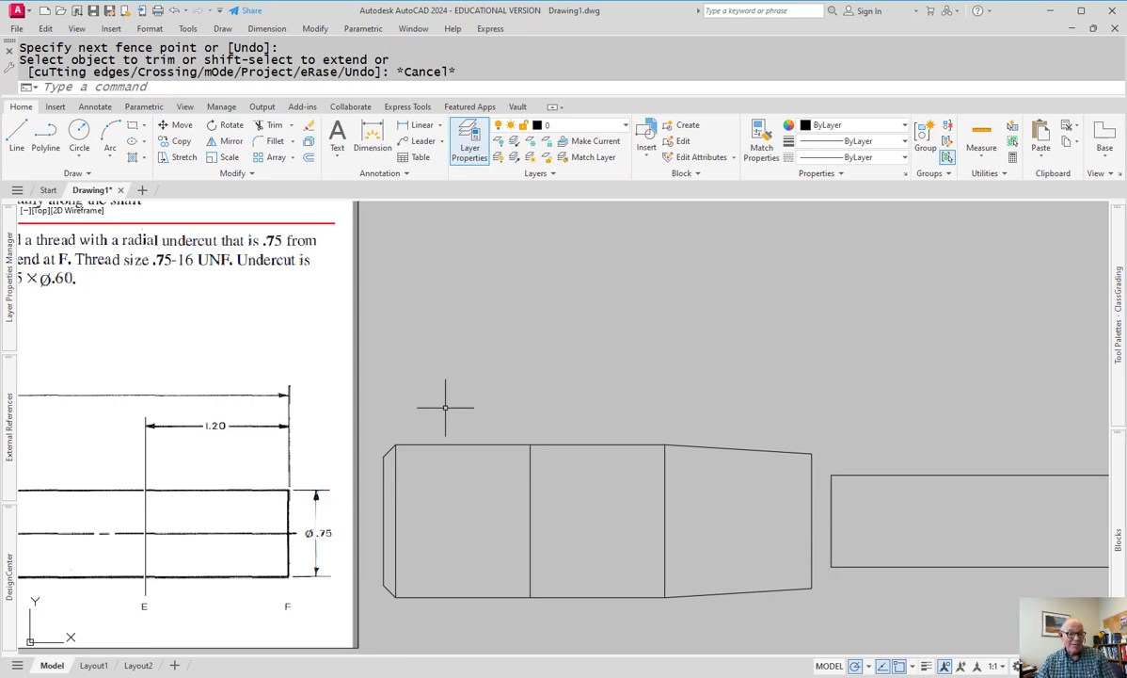
{"action": "middle_click_drag", "start_coordinate": [287, 397], "coordinate": [294, 403]}
{"action": "scroll", "coordinate": [294, 403], "scroll_direction": "down", "scroll_amount": 5}
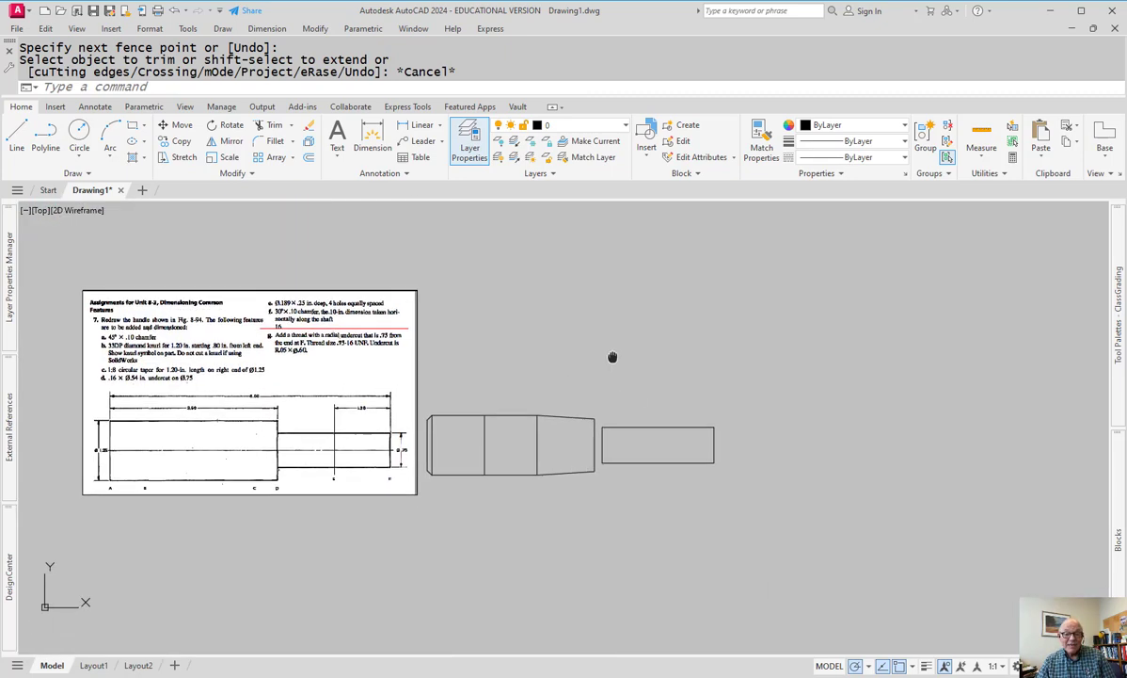
- Select the reference sheet image with a crossing window
{"action": "middle_click_drag", "start_coordinate": [613, 352], "coordinate": [552, 399]}
{"action": "left_click", "coordinate": [318, 314]}
{"action": "left_click", "coordinate": [231, 347]}
{"action": "key", "text": "Return"}
{"action": "left_click_drag", "start_coordinate": [267, 601], "coordinate": [312, 498]}
{"action": "left_click", "coordinate": [252, 576]}
{"action": "key", "text": "Escape"}
{"action": "left_click", "coordinate": [310, 272]}
{"action": "left_click", "coordinate": [197, 478]}
- Move the reference image above the part and zoom to extents
{"action": "type", "text": "m"}
{"action": "key", "text": "Return"}
{"action": "left_click", "coordinate": [233, 486]}
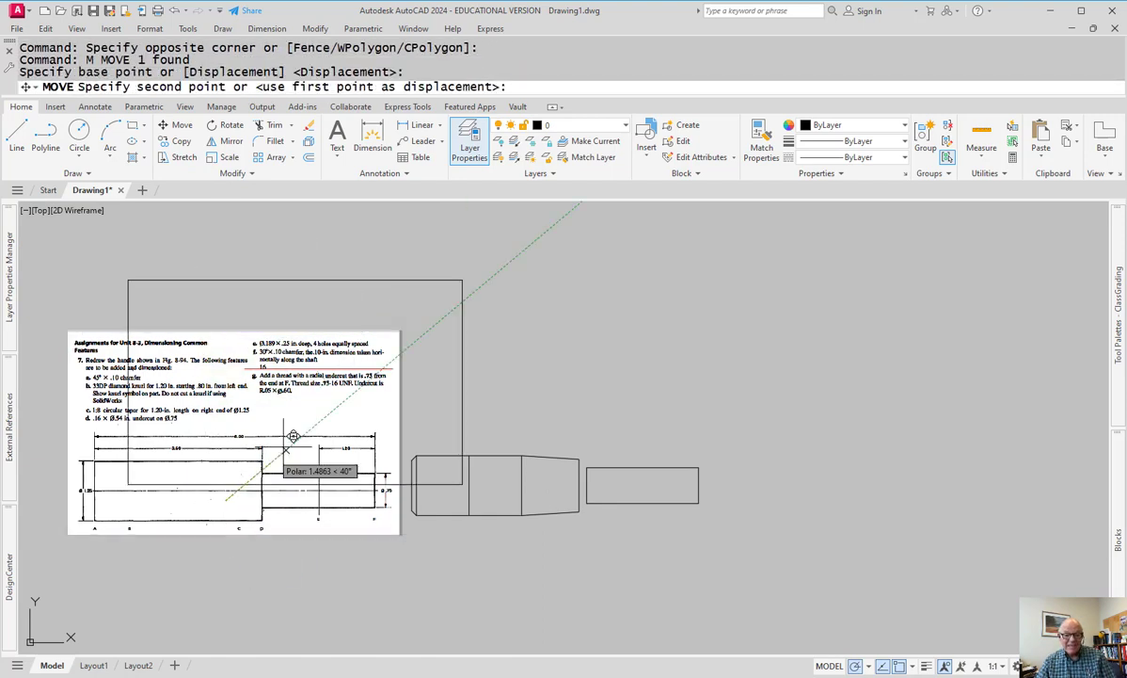
{"action": "left_click", "coordinate": [683, 479]}
{"action": "scroll", "coordinate": [655, 489], "scroll_direction": "up", "scroll_amount": 1}
{"action": "type", "text": "z"}
{"action": "key", "text": "Return"}
{"action": "type", "text": "e"}
{"action": "key", "text": "Return"}
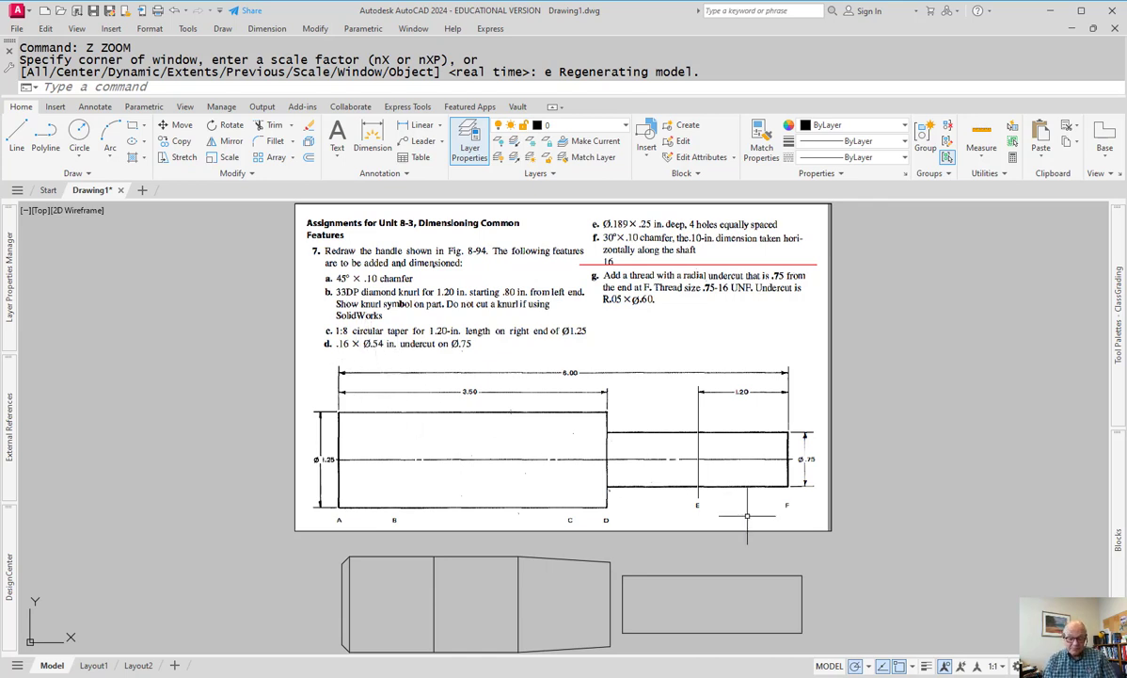
- Draw a vertical line at the undercut position
{"action": "type", "text": "l"}
{"action": "key", "text": "Return"}
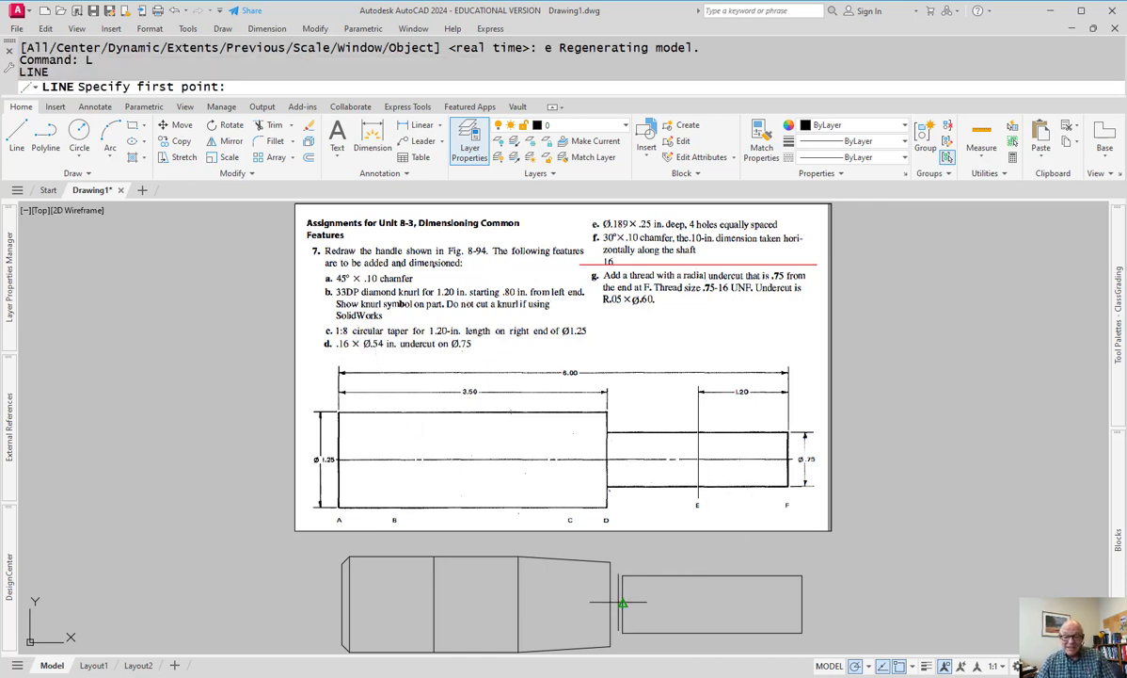
{"action": "left_click", "coordinate": [610, 603]}
{"action": "left_click", "coordinate": [610, 565]}
{"action": "key", "text": "Return"}
- Offset the line by 'cal .54/2 (0.27) to both sides
{"action": "type", "text": "o"}
{"action": "key", "text": "Return"}
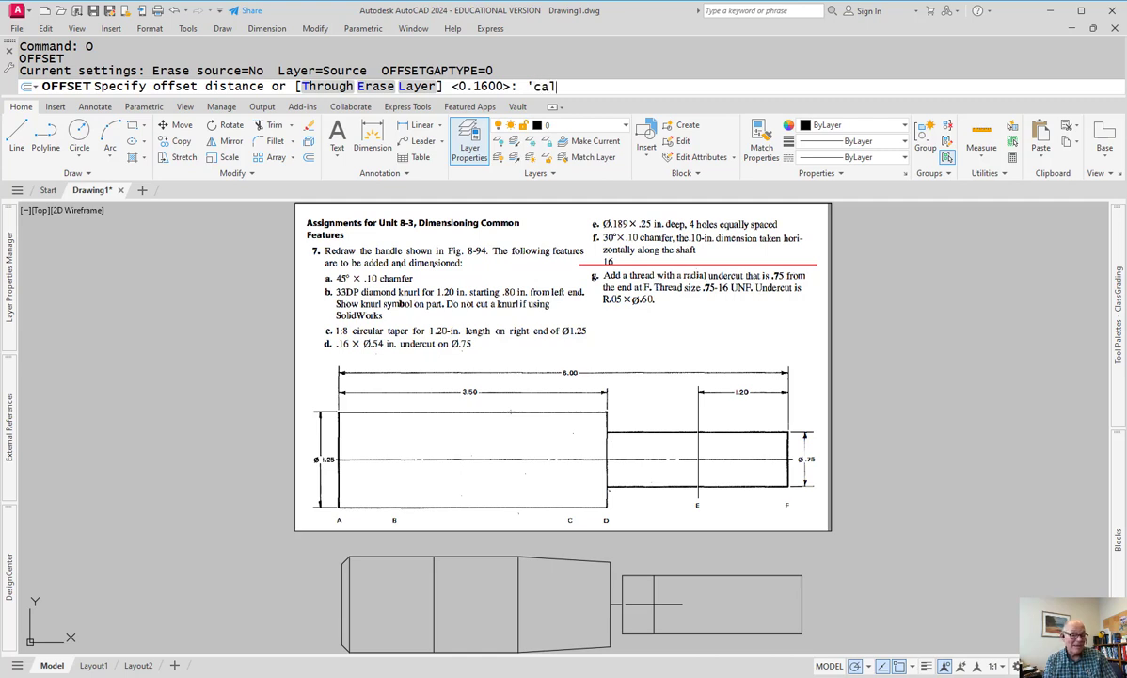
{"action": "key", "text": "Return"}
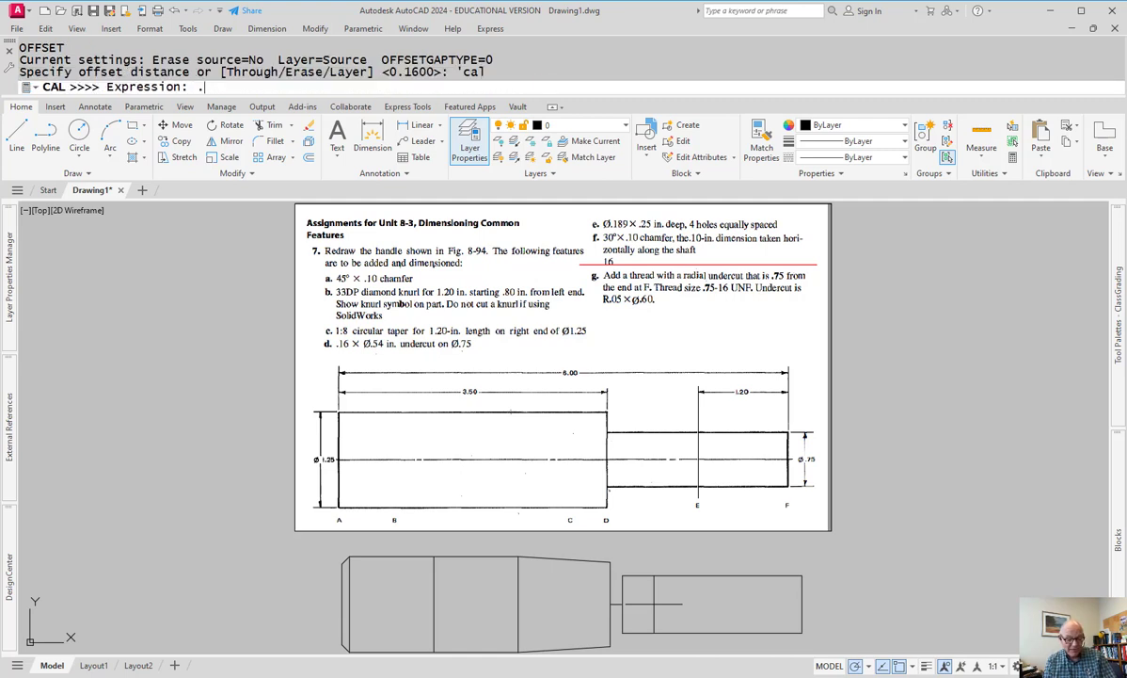
{"action": "key", "text": "Return"}
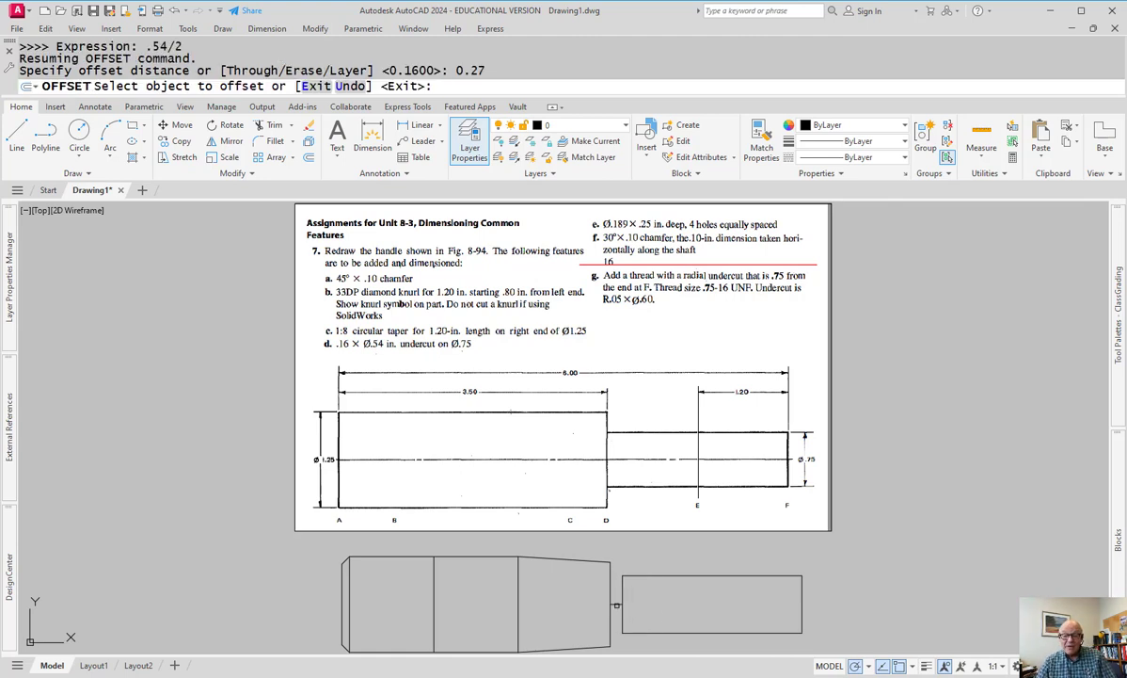
{"action": "left_click", "coordinate": [617, 605]}
{"action": "left_click", "coordinate": [612, 612]}
{"action": "left_click", "coordinate": [616, 599]}
{"action": "left_click", "coordinate": [615, 616]}
{"action": "key", "text": "Escape"}
- Erase the extra line near the joint
{"action": "left_click", "coordinate": [614, 602]}
{"action": "left_click", "coordinate": [552, 534]}
{"action": "type", "text": "e"}
{"action": "key", "text": "Return"}
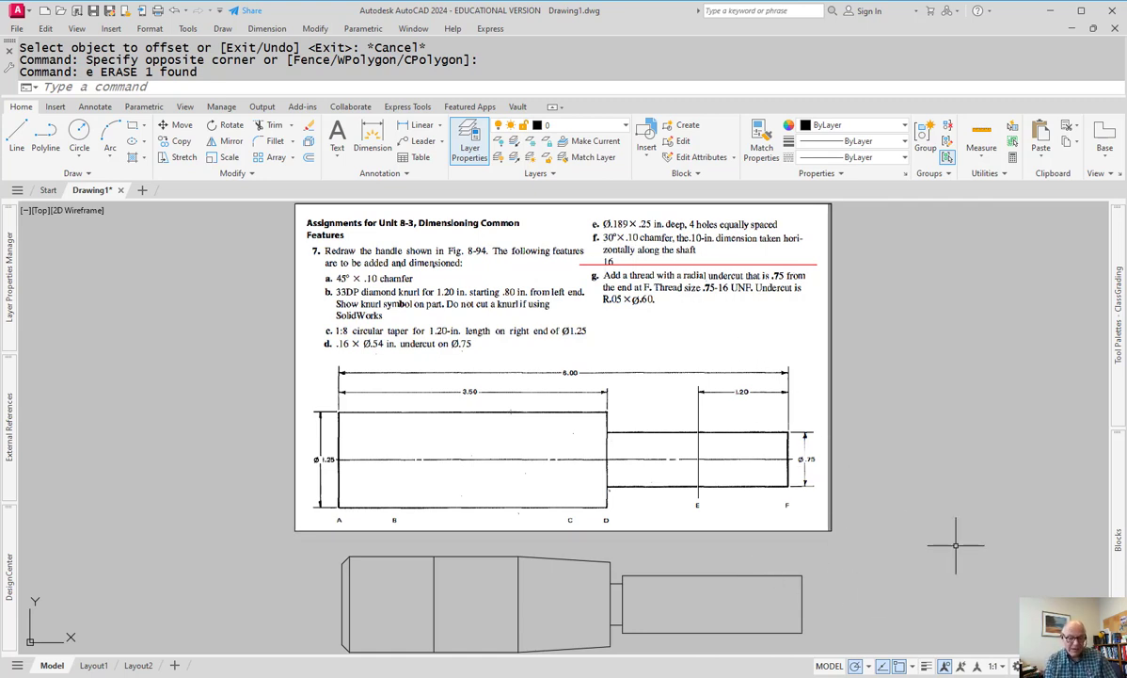
- Set CHAMFER to the Angle method with a .1 length and a 30° angle
{"action": "type", "text": "CH"}
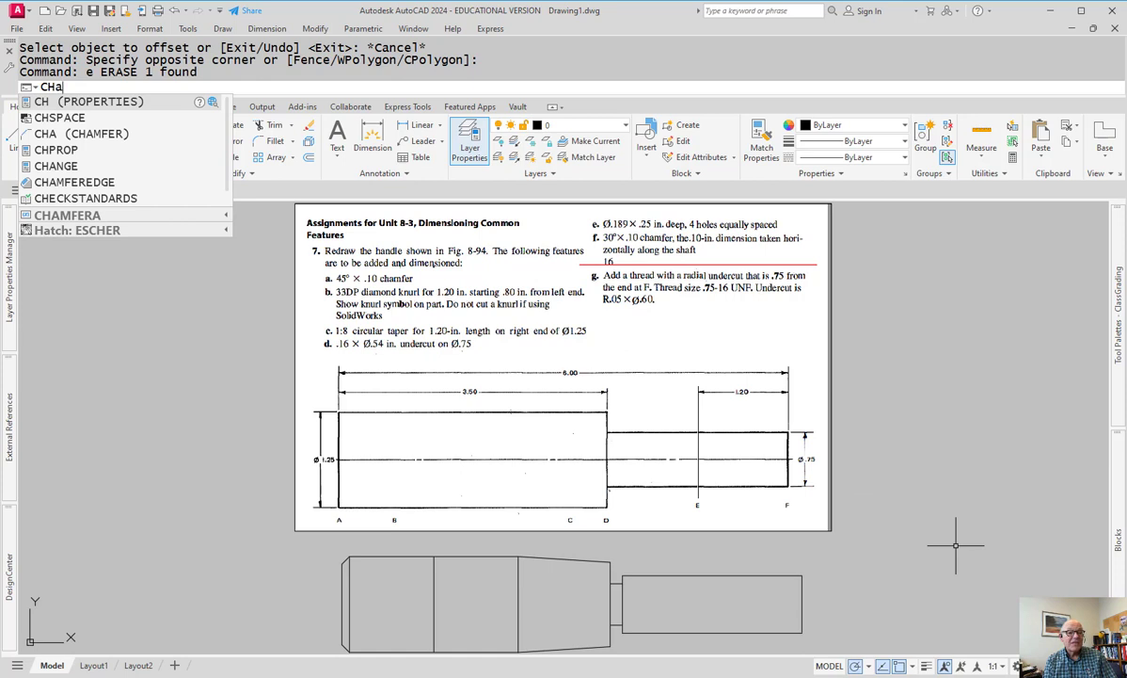
{"action": "type", "text": "a"}
{"action": "key", "text": "Return"}
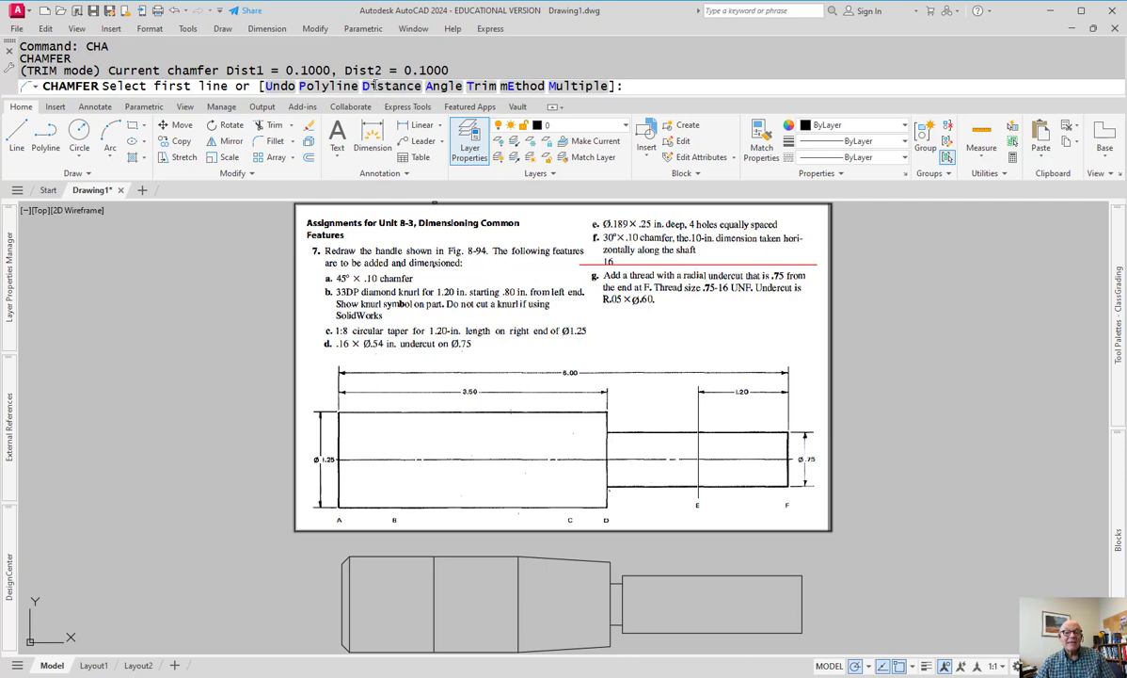
{"action": "left_click", "coordinate": [375, 88]}
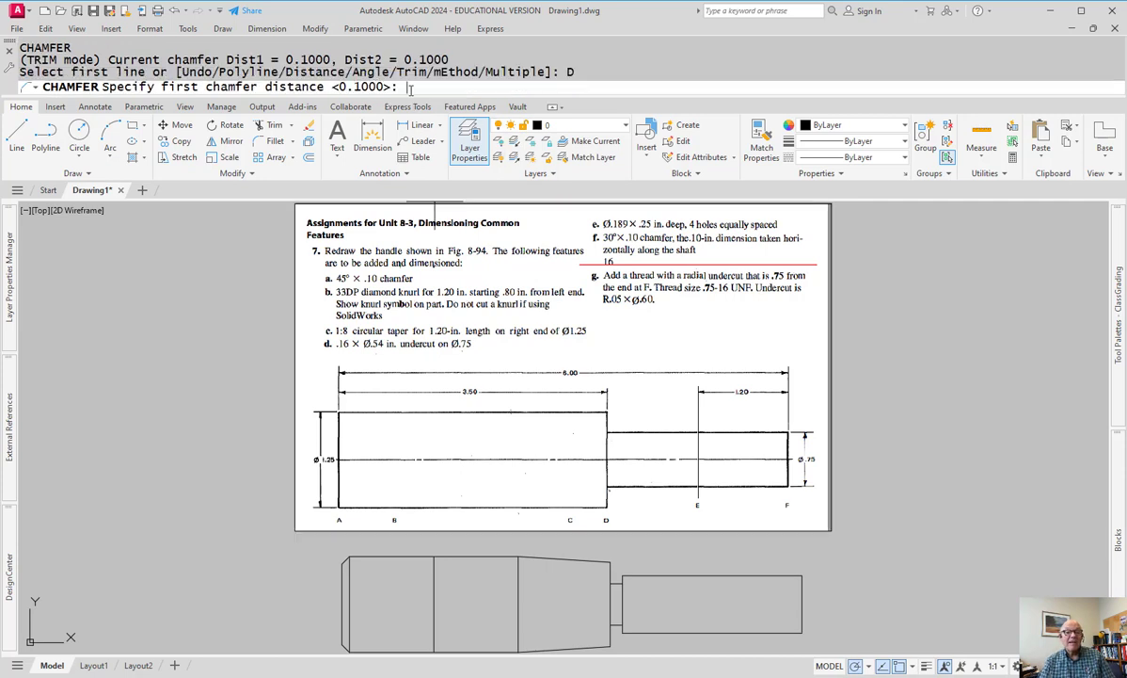
{"action": "key", "text": "Return"}
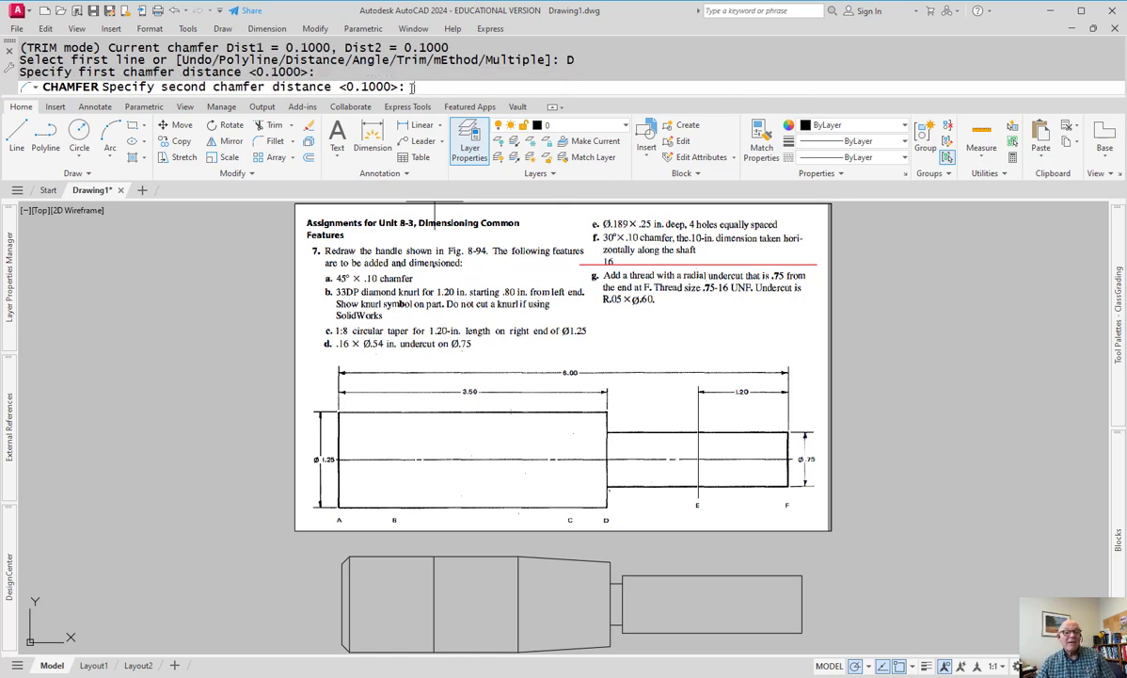
{"action": "key", "text": "Escape"}
{"action": "key", "text": "Return"}
{"action": "left_click", "coordinate": [439, 87]}
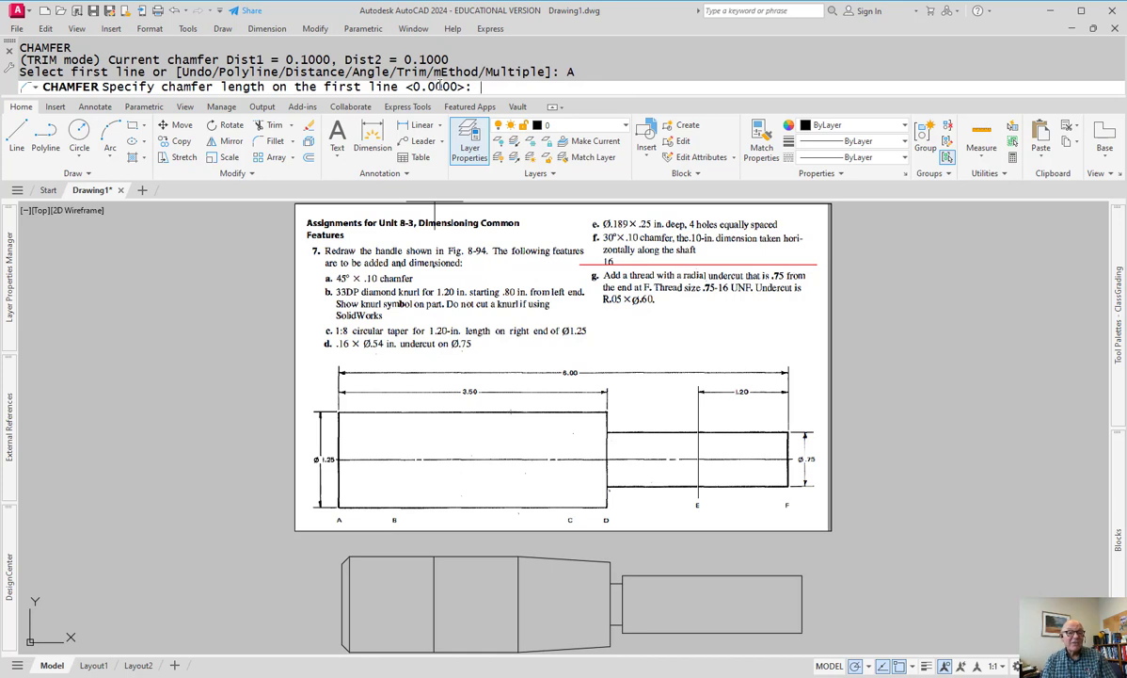
{"action": "key", "text": "Escape"}
{"action": "key", "text": "Return"}
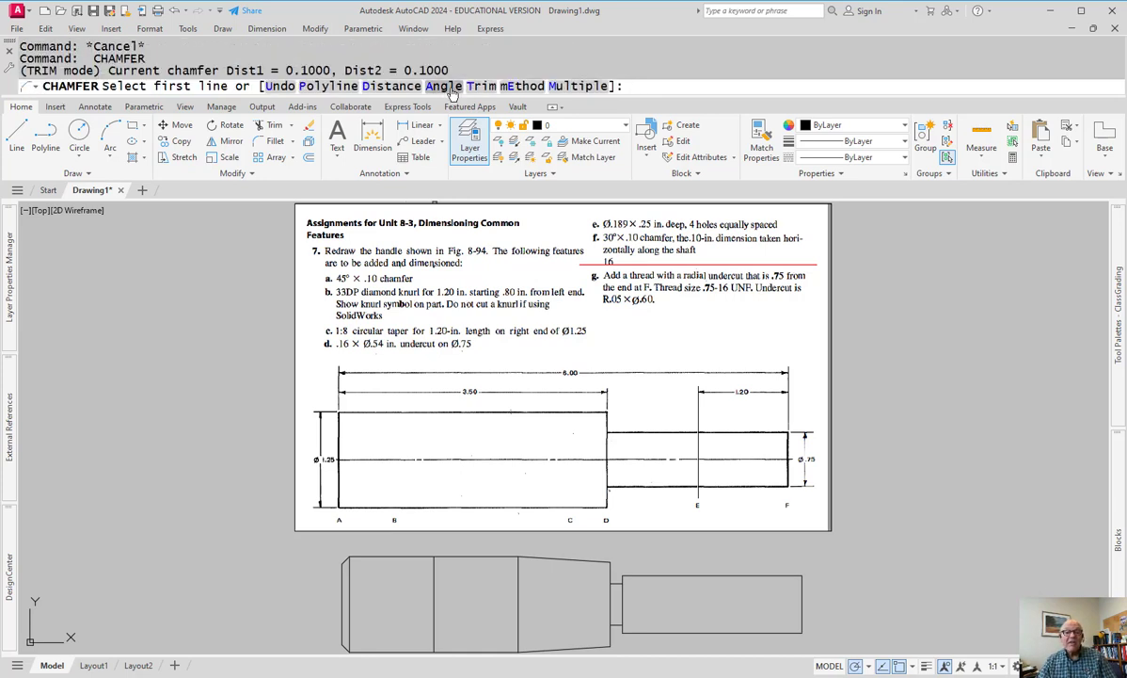
{"action": "left_click", "coordinate": [440, 86]}
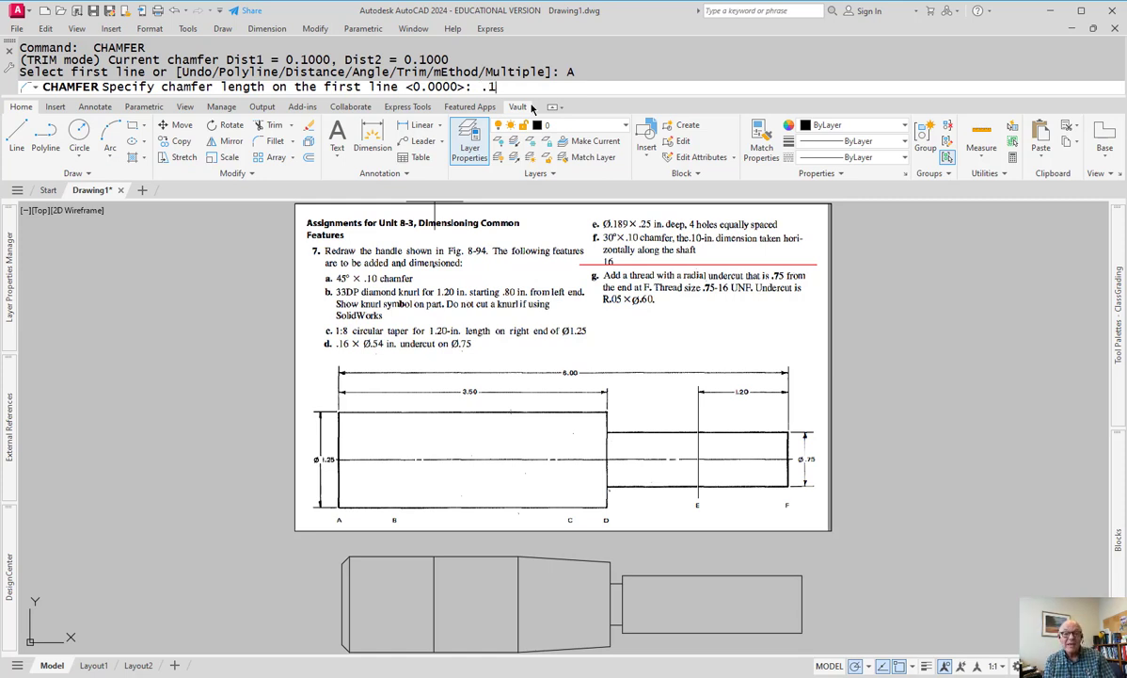
{"action": "key", "text": "Return"}
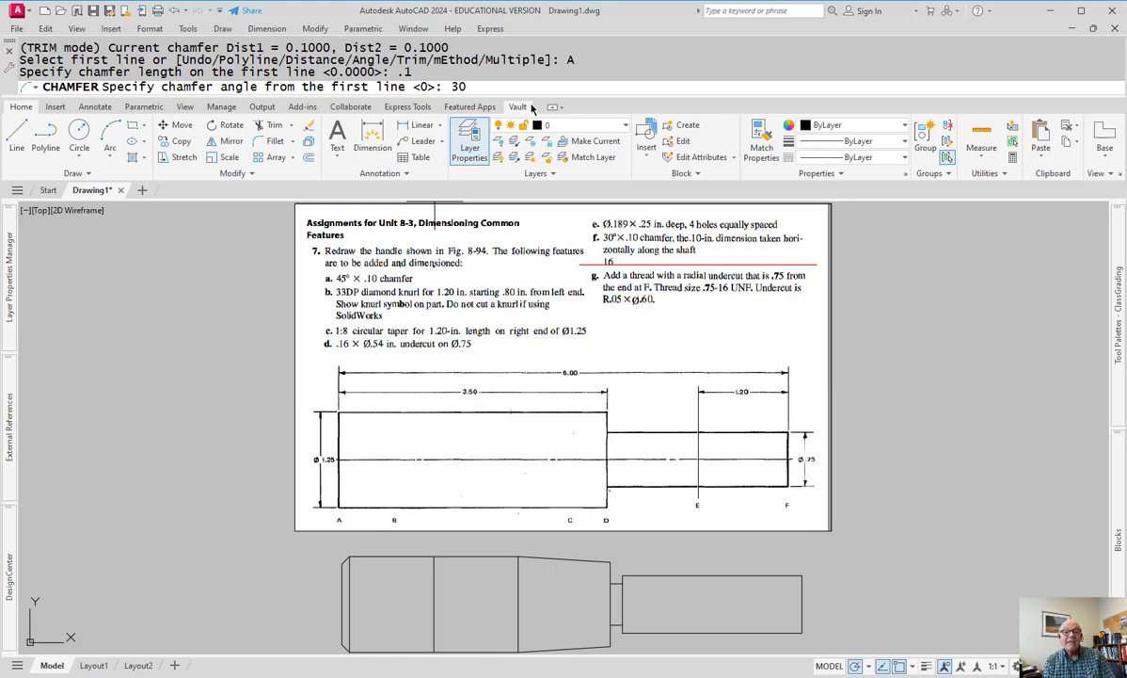
{"action": "key", "text": "Return"}
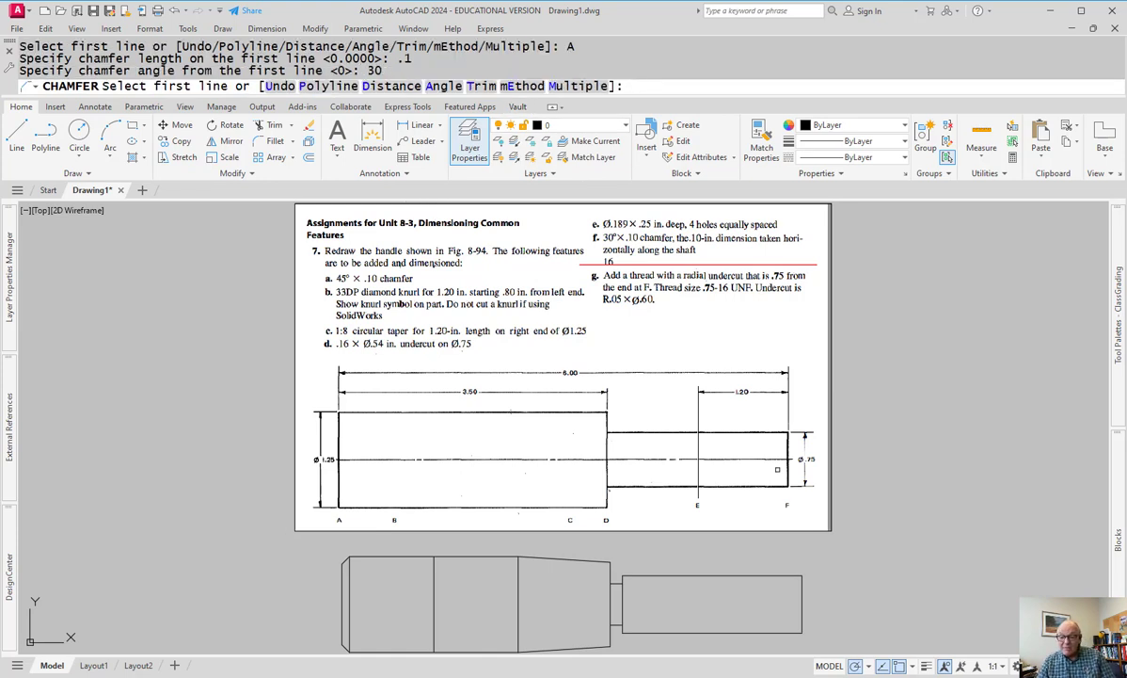
- Chamfer the shaft end's top corner by picking its top line and right end line
{"action": "left_click", "coordinate": [788, 577]}
{"action": "left_click", "coordinate": [801, 588]}
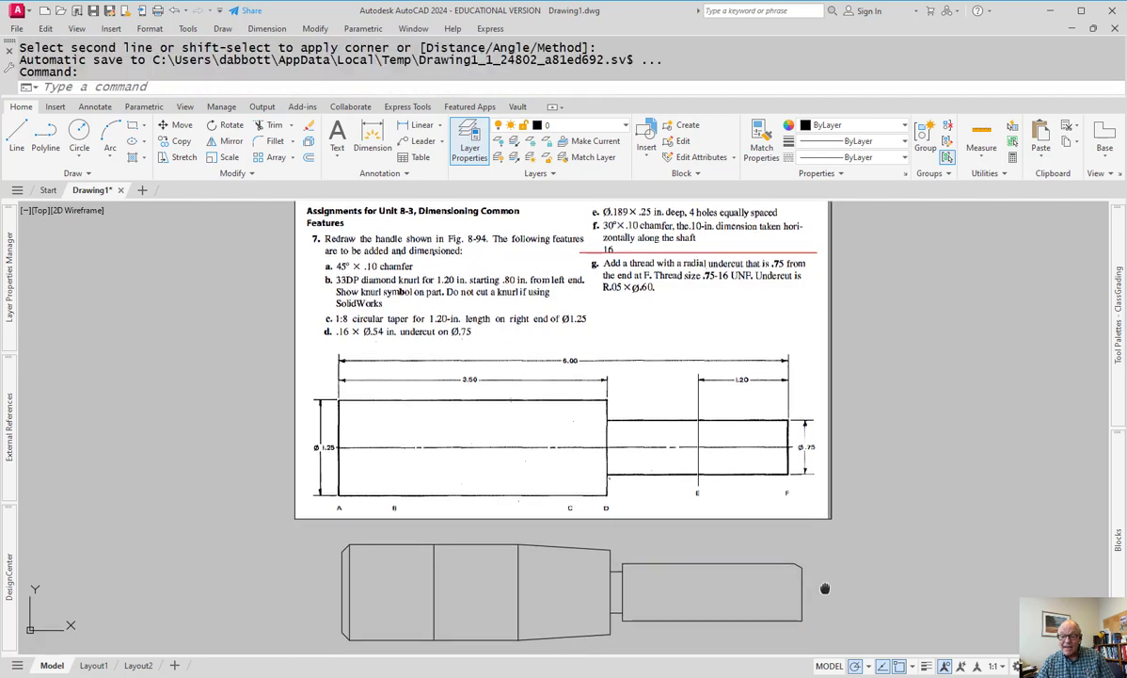
{"action": "middle_click_drag", "start_coordinate": [818, 601], "coordinate": [818, 587]}
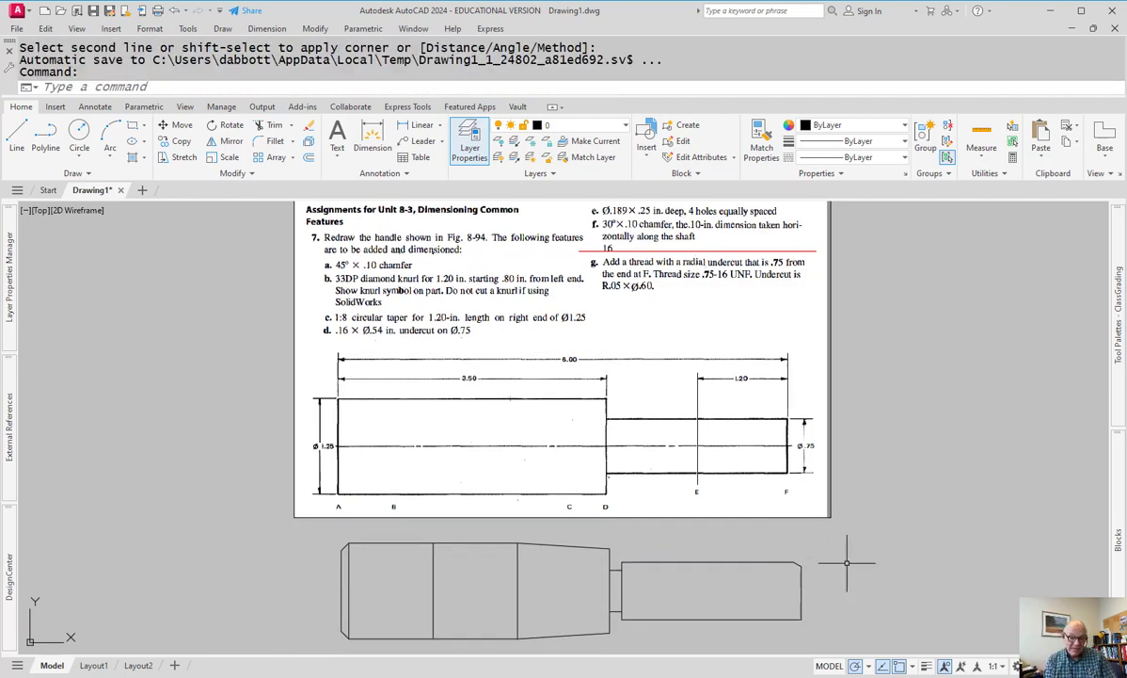
{"action": "type", "text": "mi"}
{"action": "key", "text": "Return"}
{"action": "type", "text": "l"}
{"action": "key", "text": "Return"}
{"action": "key", "text": "Return"}
{"action": "key", "text": "Escape"}
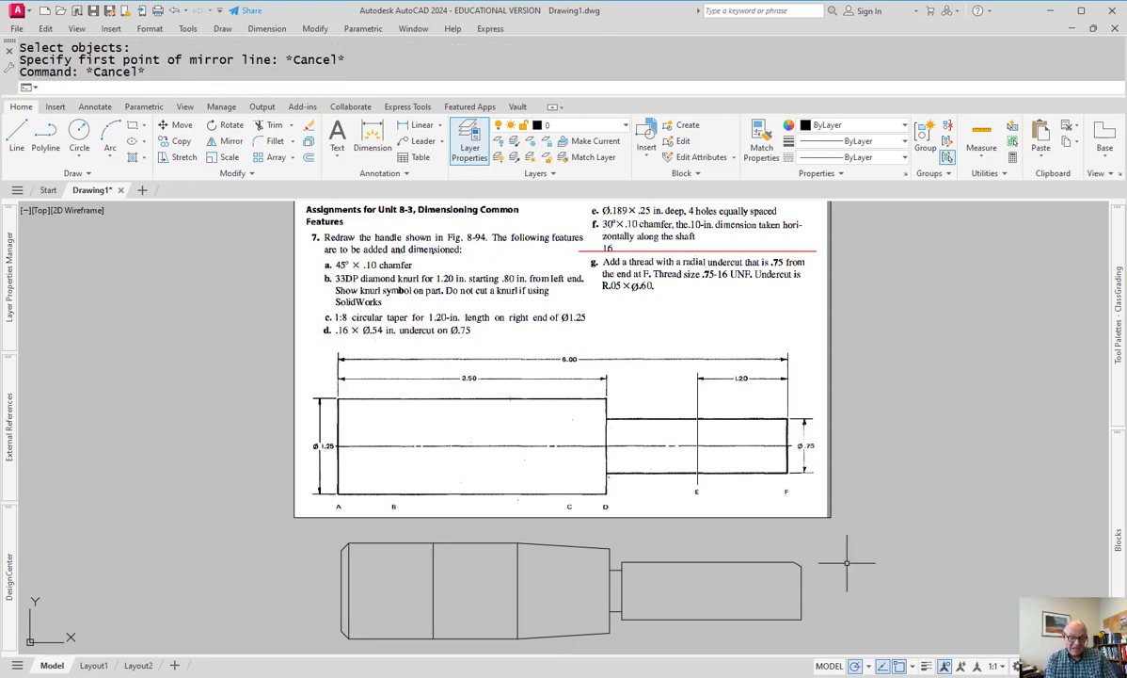
- Draw the vertical end edge line between the shaft end's top and bottom corners
{"action": "type", "text": "cha"}
{"action": "key", "text": "Return"}
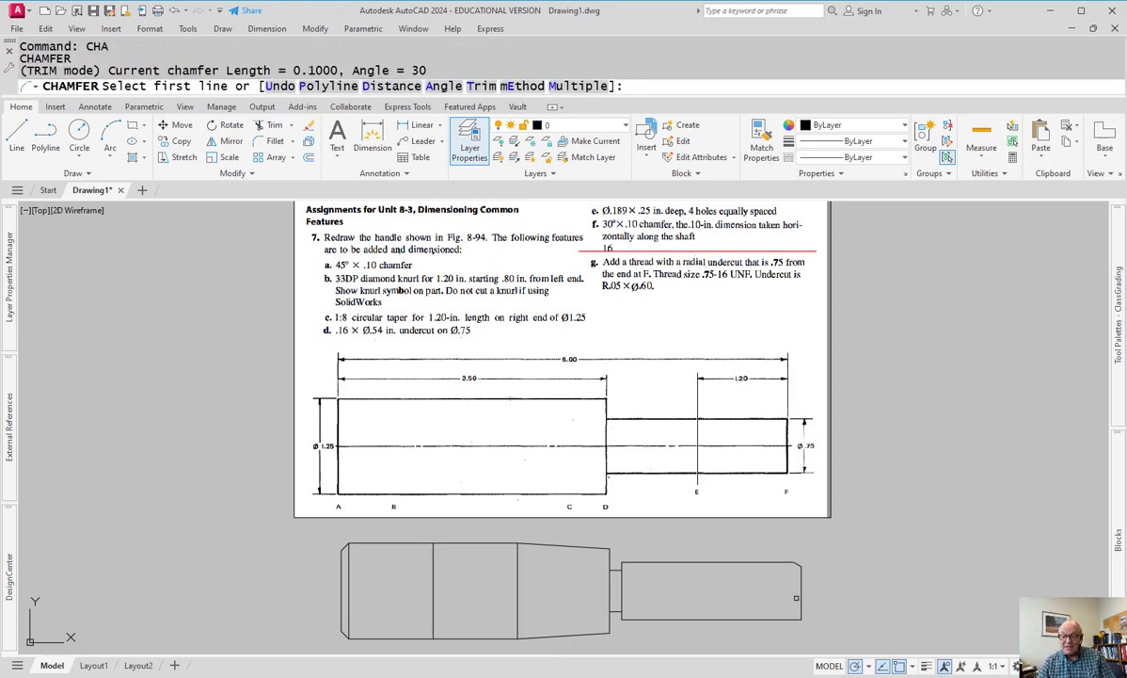
{"action": "left_click", "coordinate": [801, 595]}
{"action": "key", "text": "Escape"}
{"action": "type", "text": "l"}
{"action": "key", "text": "Return"}
{"action": "left_click", "coordinate": [793, 563]}
{"action": "left_click", "coordinate": [796, 618]}
{"action": "key", "text": "Escape"}
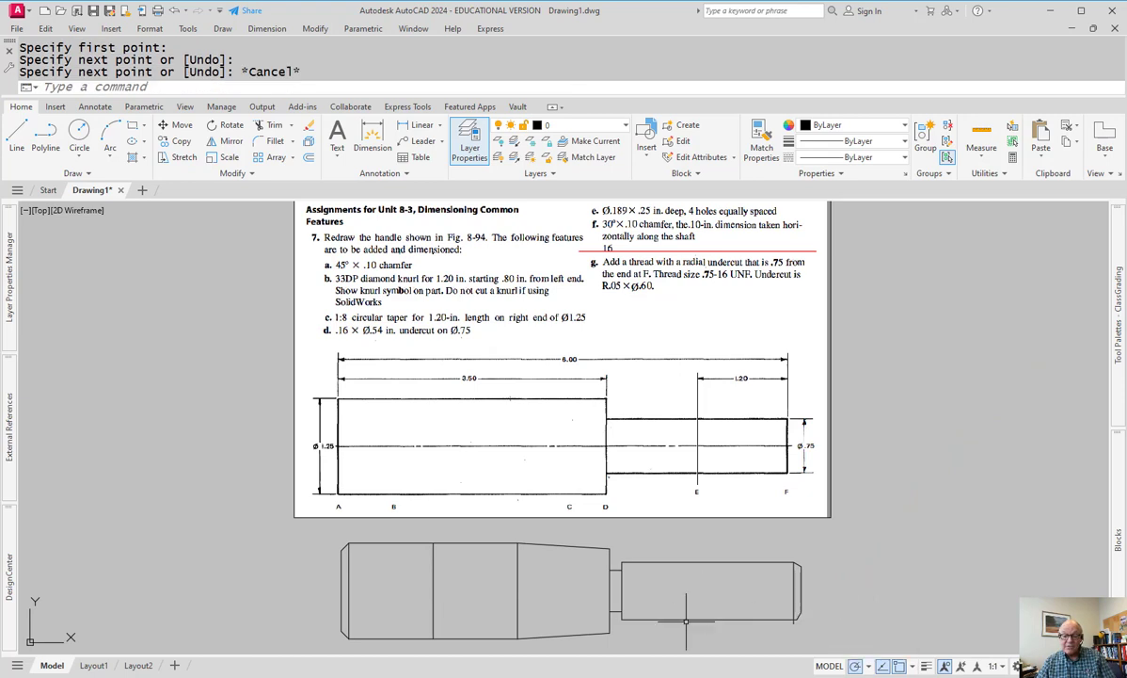
- Begin a TRIM near the shaft end, then cancel it
{"action": "scroll", "coordinate": [786, 618], "scroll_direction": "up", "scroll_amount": 4}
{"action": "type", "text": "tr"}
{"action": "key", "text": "Return"}
{"action": "left_click", "coordinate": [745, 597]}
{"action": "key", "text": "Escape"}
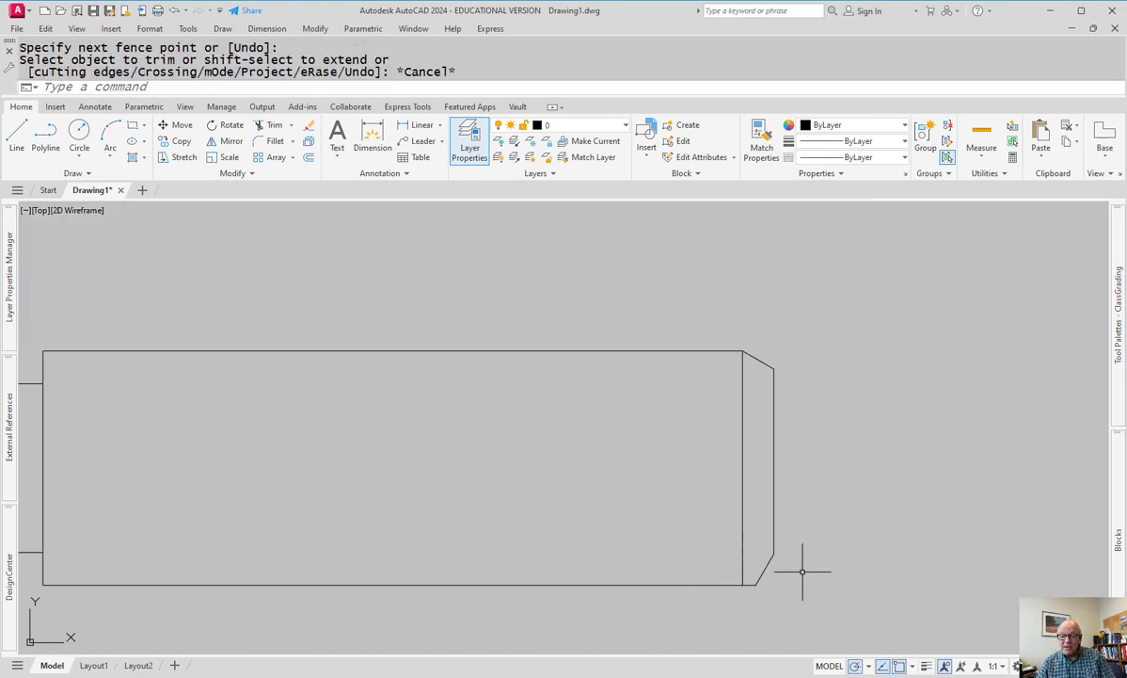
- Window-select and erase the stray diagonal at the shaft end
{"action": "scroll", "coordinate": [800, 576], "scroll_direction": "down", "scroll_amount": 2}
{"action": "scroll", "coordinate": [812, 583], "scroll_direction": "down", "scroll_amount": 2}
{"action": "scroll", "coordinate": [800, 575], "scroll_direction": "up", "scroll_amount": 4}
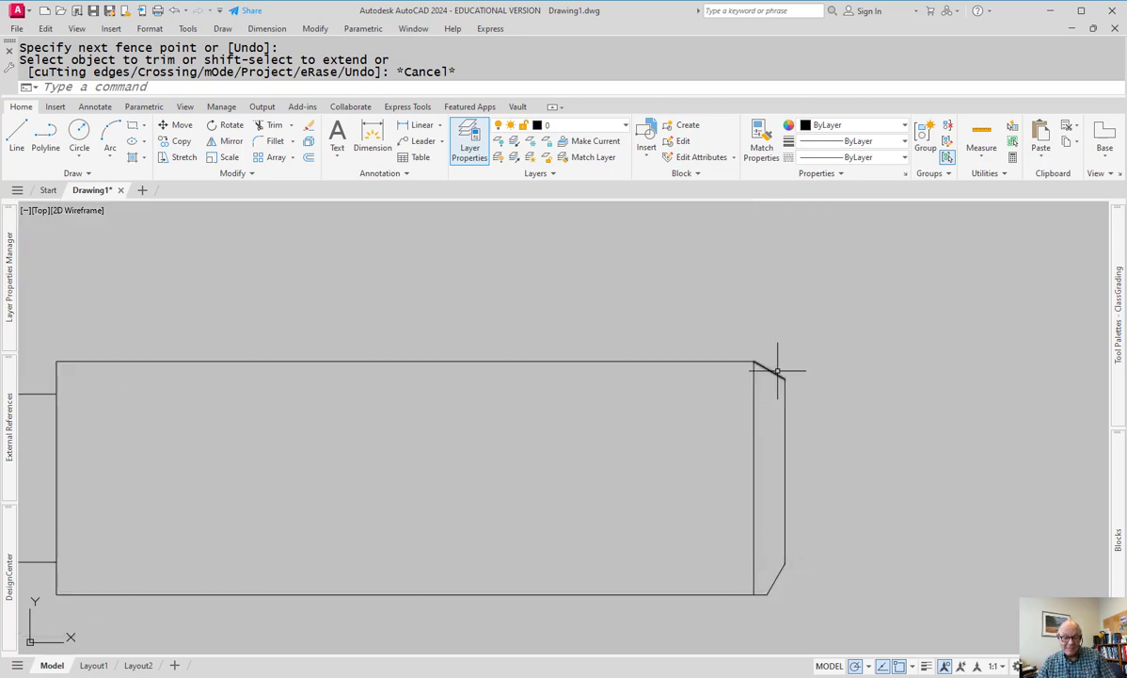
{"action": "left_click", "coordinate": [781, 576]}
{"action": "left_click", "coordinate": [799, 586]}
{"action": "type", "text": "e"}
{"action": "key", "text": "Return"}
- Chamfer the bottom-right corner at 30° using the shaft's bottom line and right end
{"action": "type", "text": "cha"}
{"action": "key", "text": "Return"}
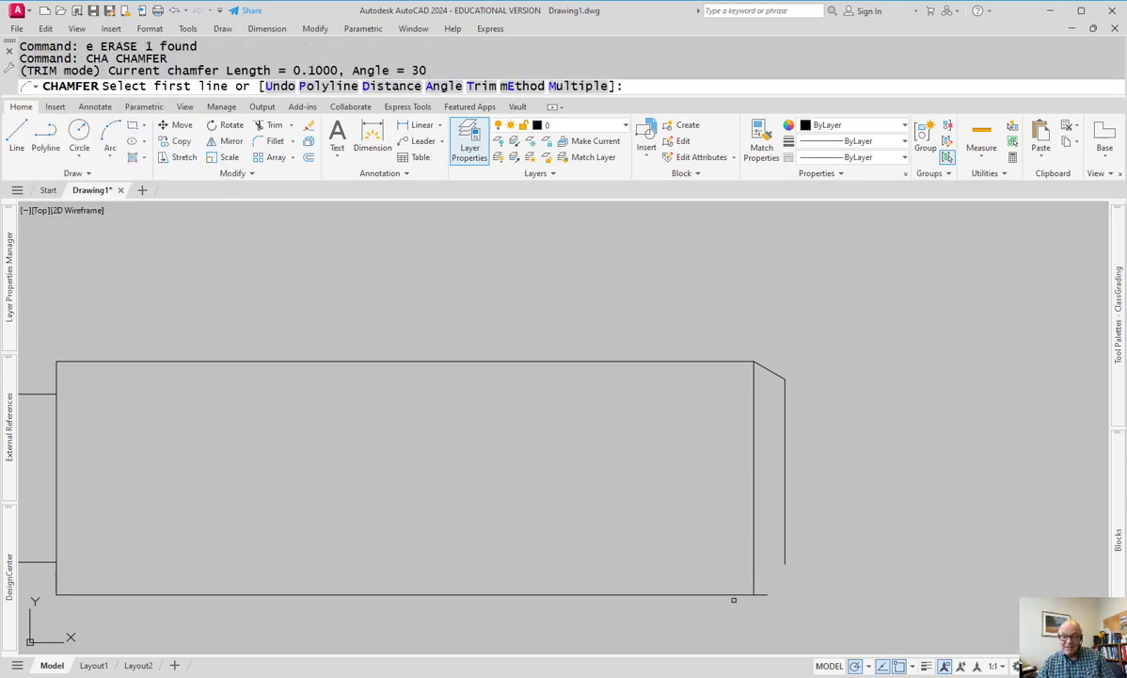
{"action": "left_click", "coordinate": [726, 595]}
{"action": "left_click", "coordinate": [722, 594]}
{"action": "left_click", "coordinate": [786, 549]}
{"action": "key", "text": "Escape"}
{"action": "scroll", "coordinate": [916, 498], "scroll_direction": "down", "scroll_amount": 3}
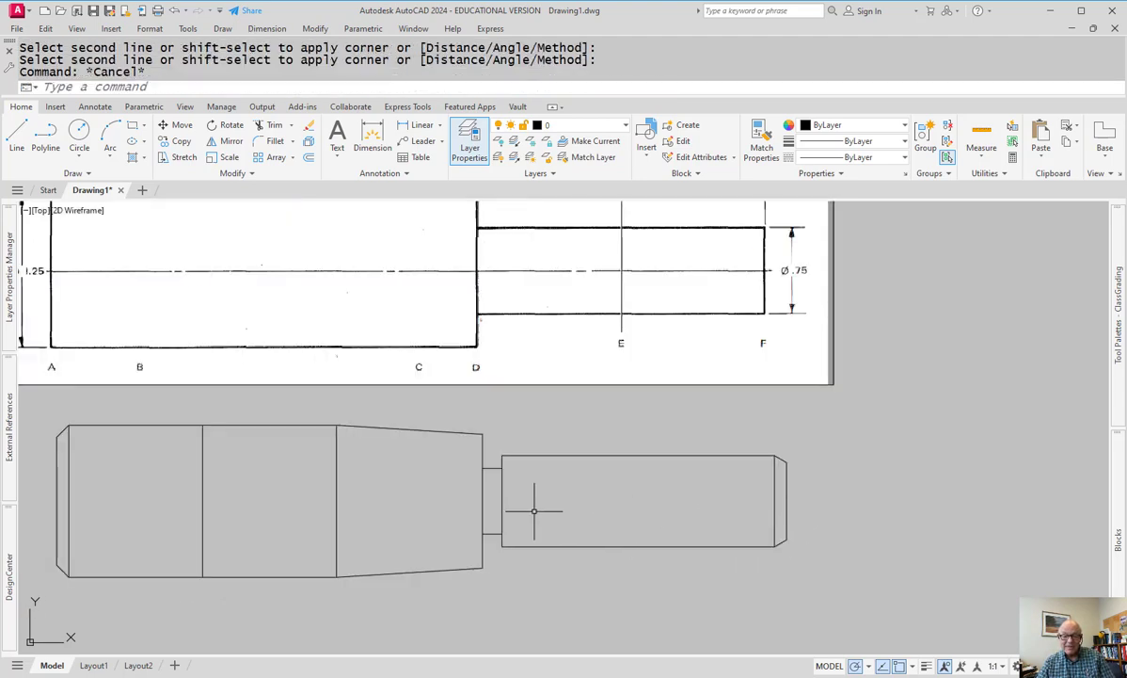
{"action": "scroll", "coordinate": [565, 519], "scroll_direction": "down", "scroll_amount": 1}
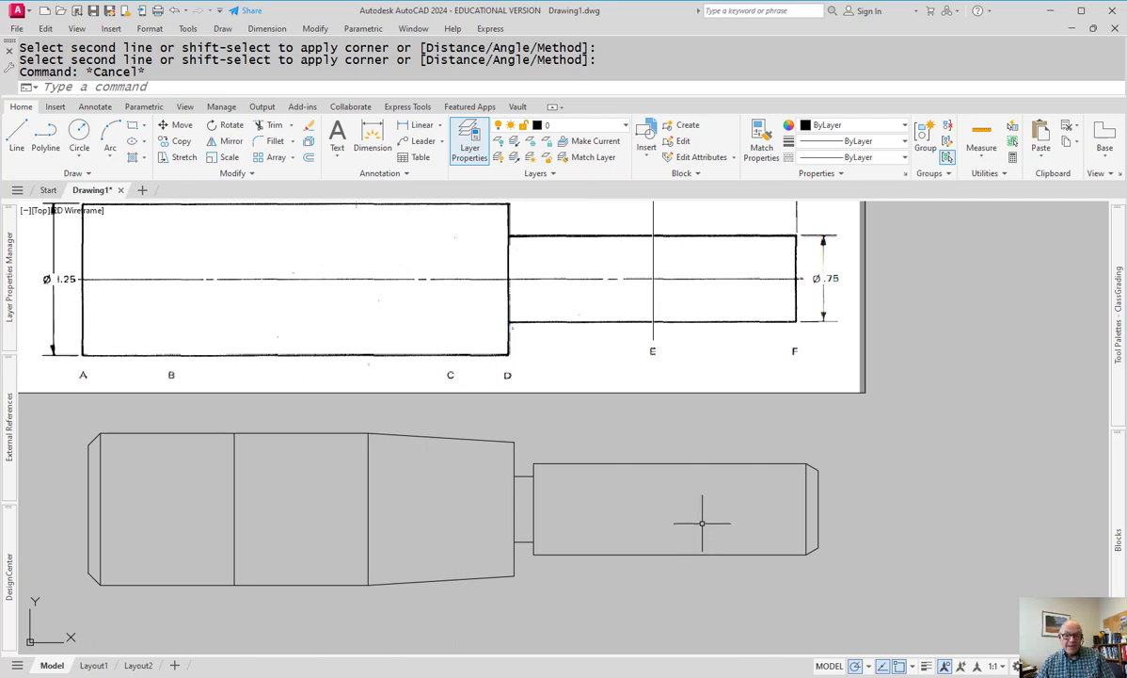
{"action": "middle_click_drag", "start_coordinate": [712, 520], "coordinate": [672, 515]}
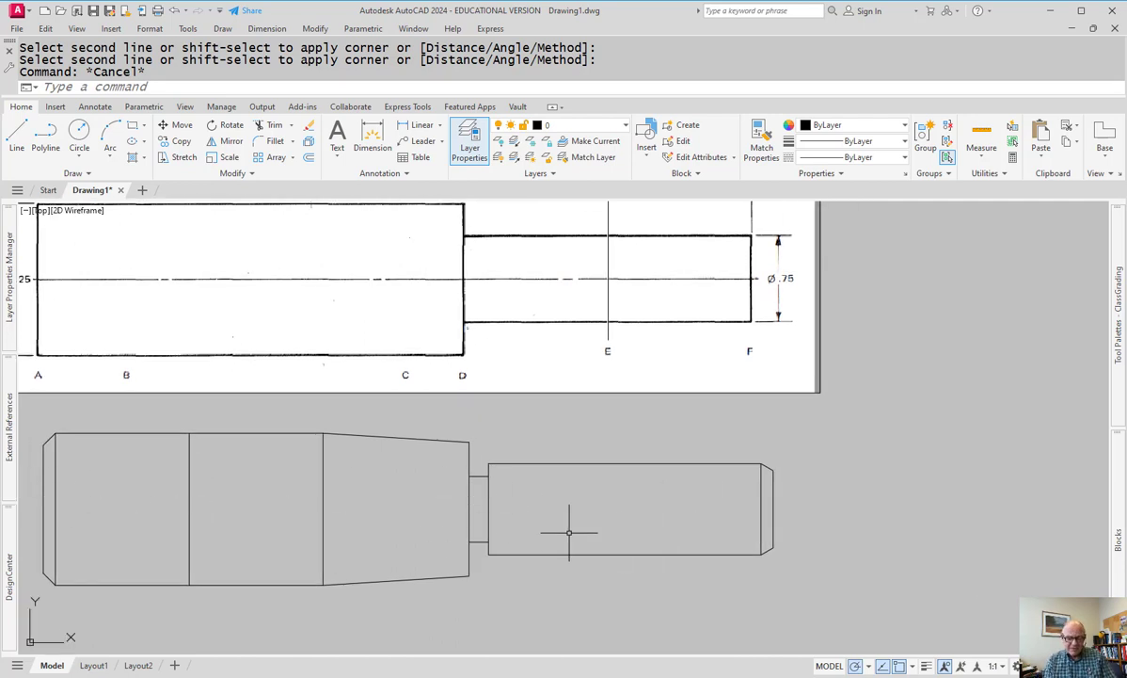
- Offset the shaft's right end line 0.75 inward
{"action": "key", "text": "Escape"}
{"action": "type", "text": "o"}
{"action": "key", "text": "Return"}
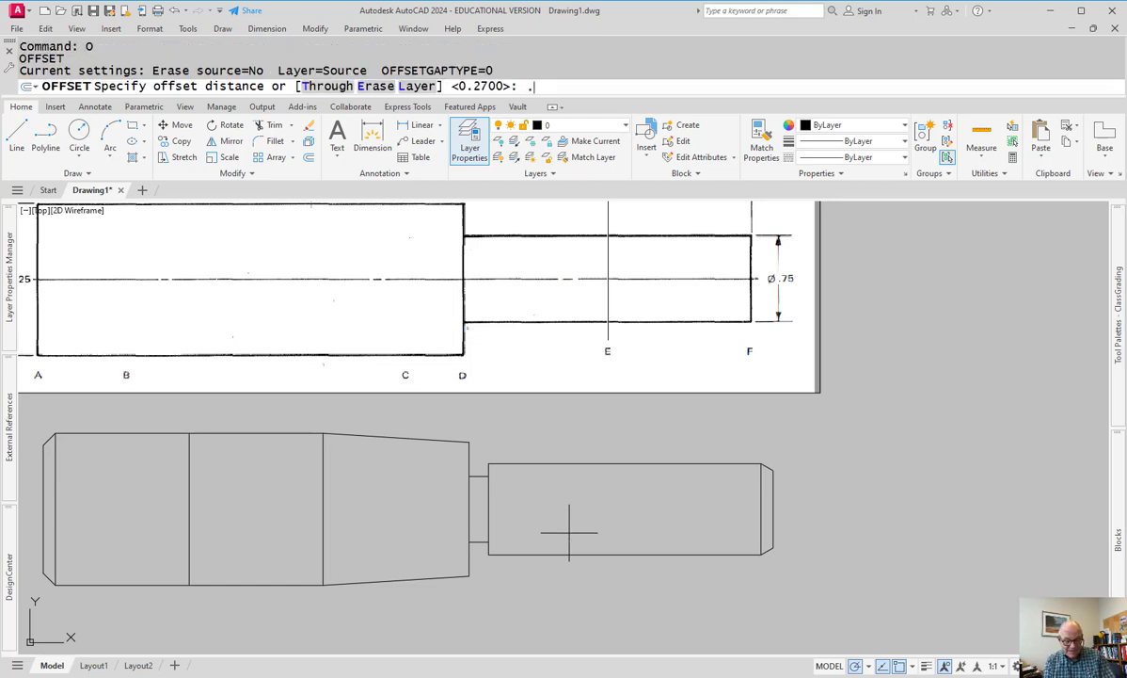
{"action": "type", "text": ".75"}
{"action": "key", "text": "Return"}
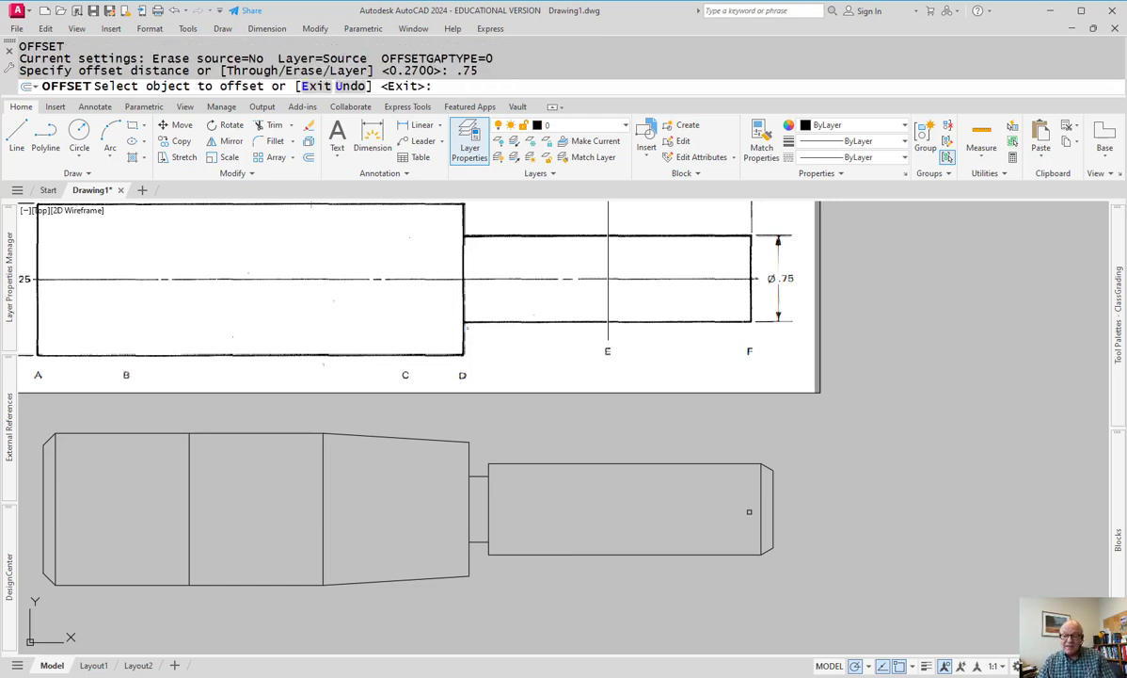
{"action": "left_click", "coordinate": [760, 508]}
{"action": "left_click", "coordinate": [659, 533]}
{"action": "key", "text": "Escape"}
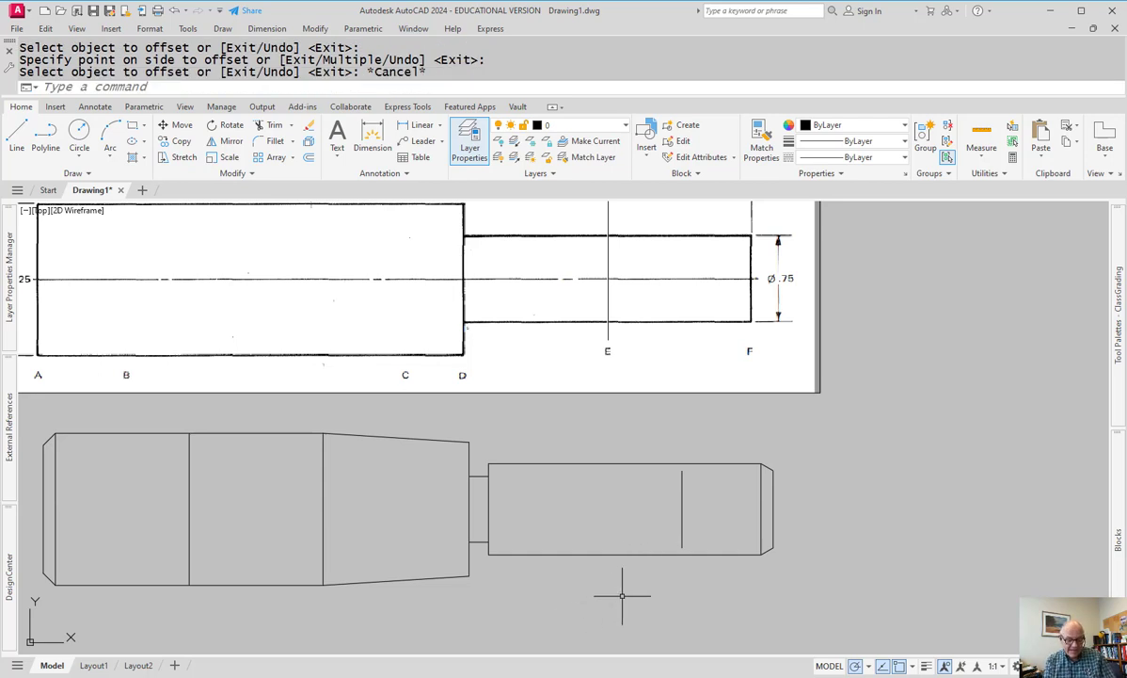
- Draw a trial circle above the new line, then delete it as oversized
{"action": "type", "text": "c"}
{"action": "key", "text": "Return"}
{"action": "scroll", "coordinate": [672, 466], "scroll_direction": "up", "scroll_amount": 2}
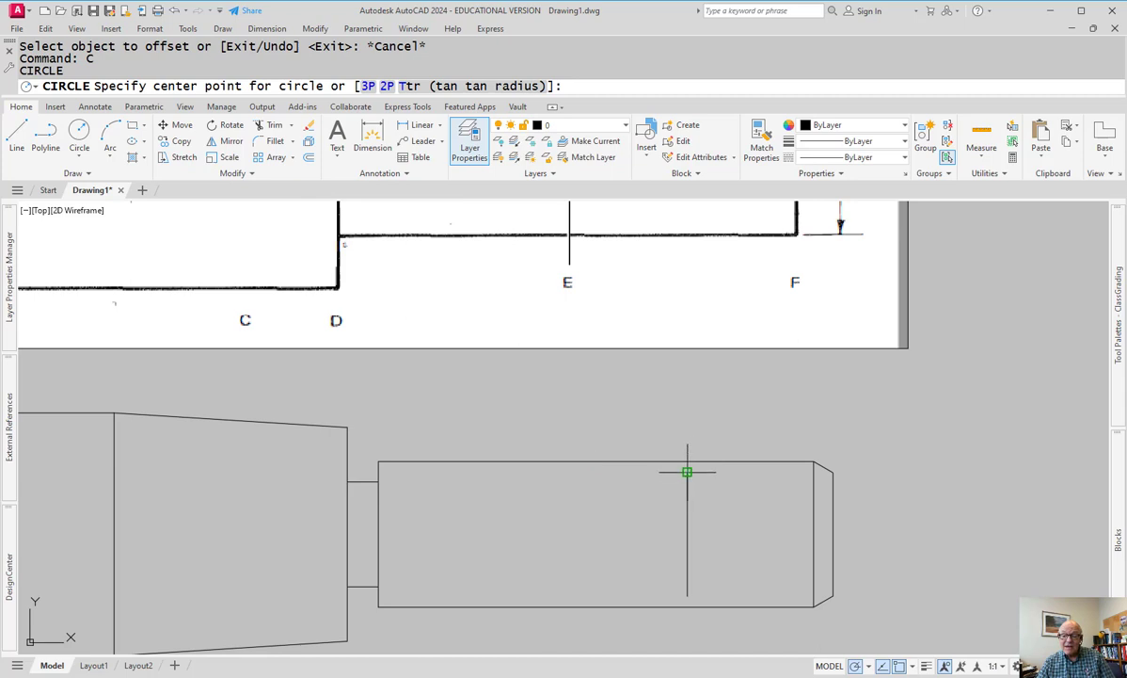
{"action": "left_click", "coordinate": [687, 449]}
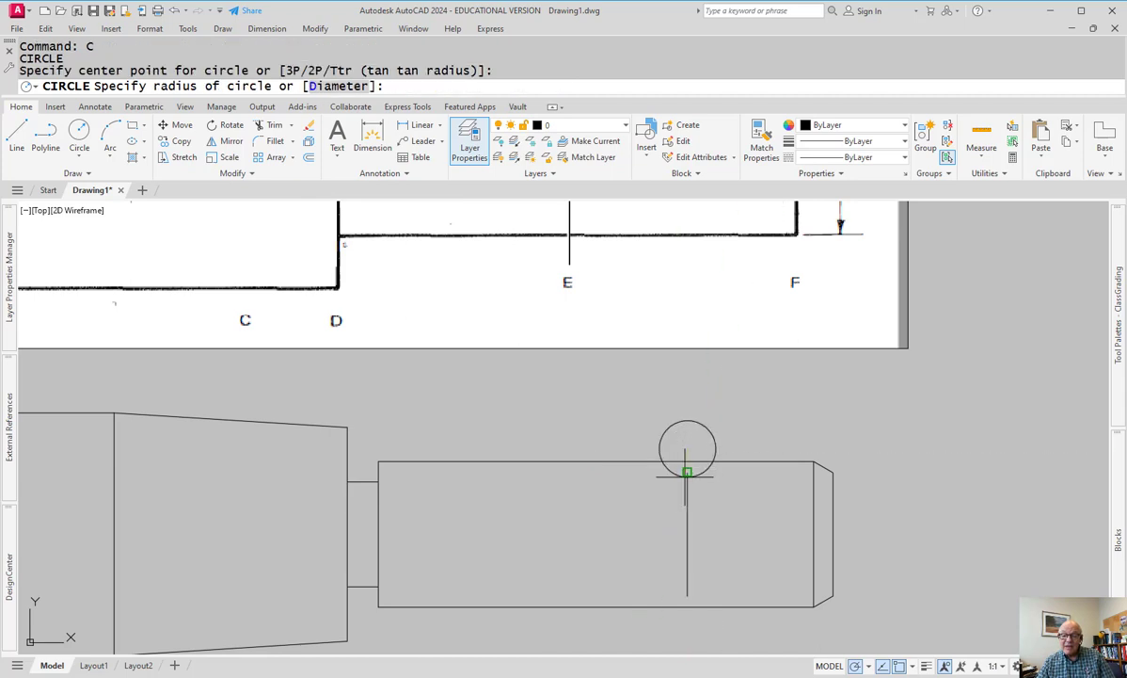
{"action": "left_click", "coordinate": [687, 472]}
{"action": "key", "text": "Escape"}
{"action": "scroll", "coordinate": [711, 461], "scroll_direction": "up", "scroll_amount": 2}
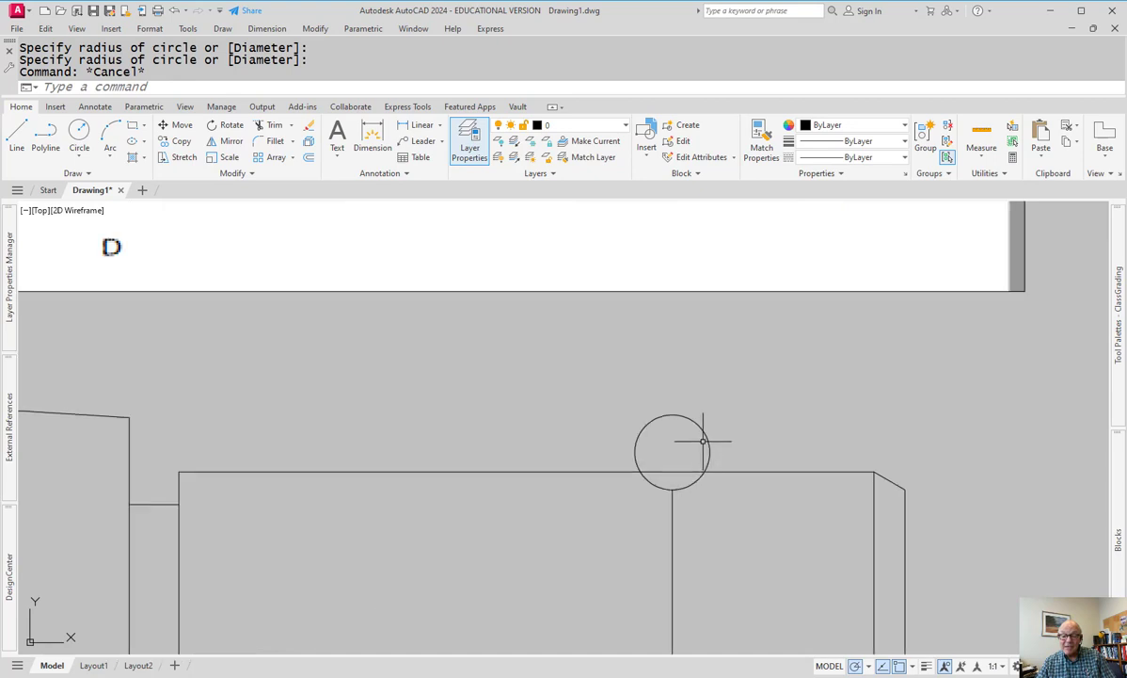
{"action": "scroll", "coordinate": [677, 466], "scroll_direction": "down", "scroll_amount": 2}
{"action": "type", "text": "e"}
{"action": "key", "text": "Return"}
{"action": "key", "text": "Escape"}
{"action": "key", "text": "Escape"}
{"action": "left_click_drag", "start_coordinate": [717, 431], "coordinate": [668, 456]}
{"action": "key", "text": "Delete"}
- Draw a Ø0.1 circle centred just above the offset line's top end
{"action": "type", "text": "c"}
{"action": "key", "text": "Return"}
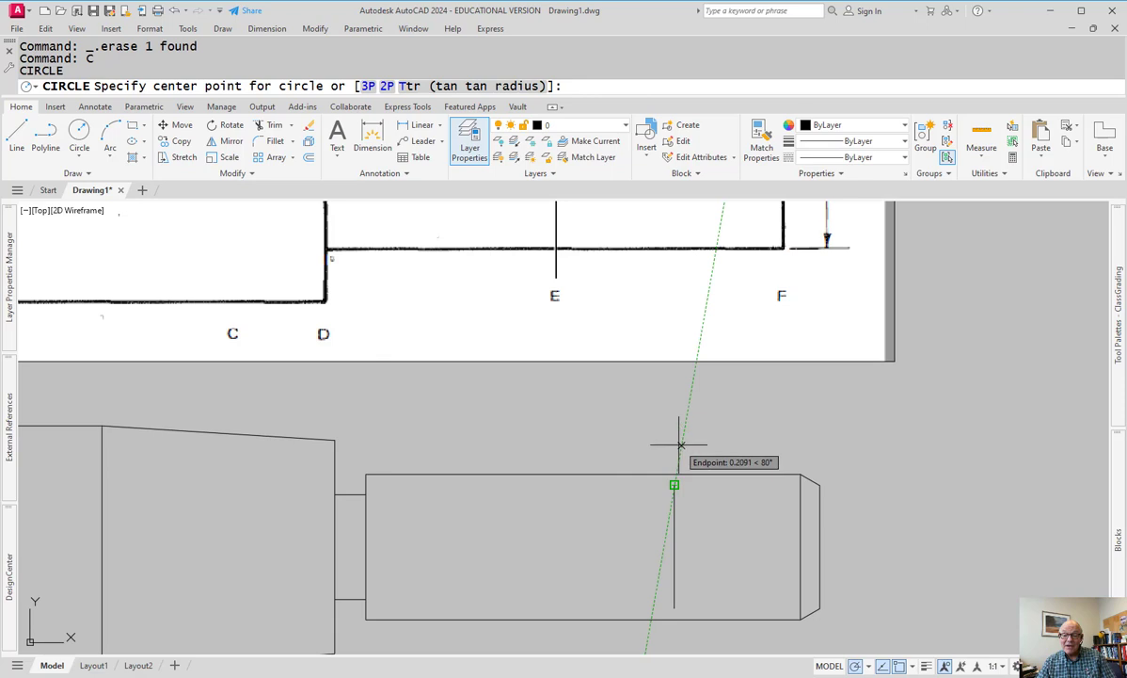
{"action": "left_click", "coordinate": [675, 443]}
{"action": "key", "text": "Return"}
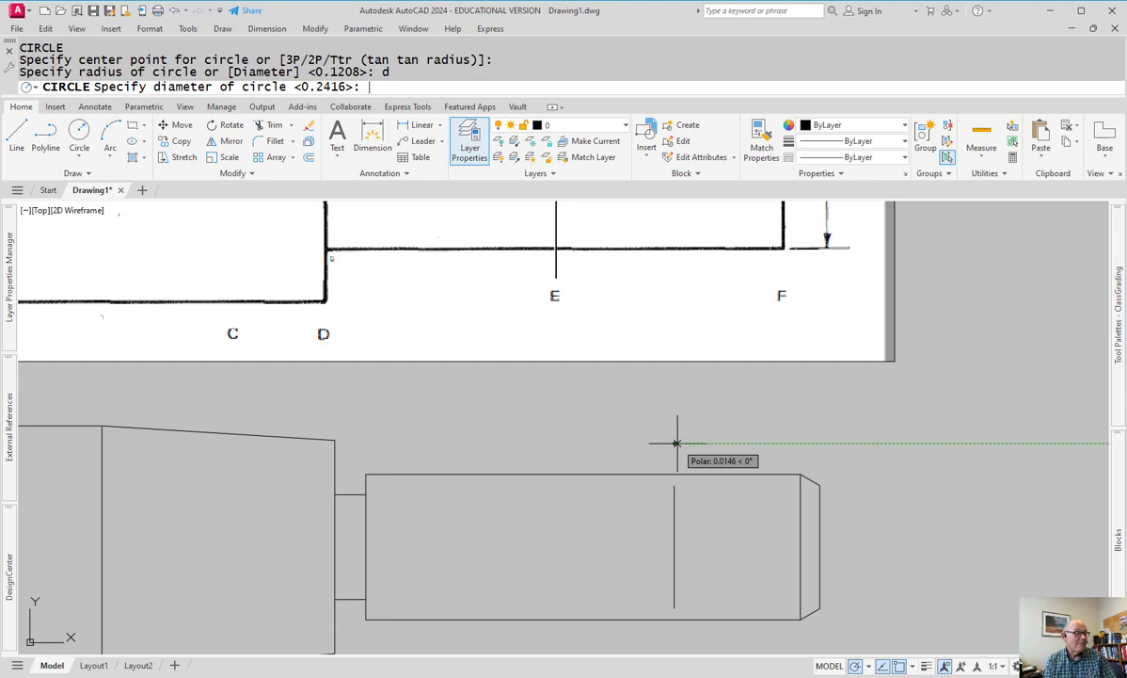
{"action": "key", "text": "Return"}
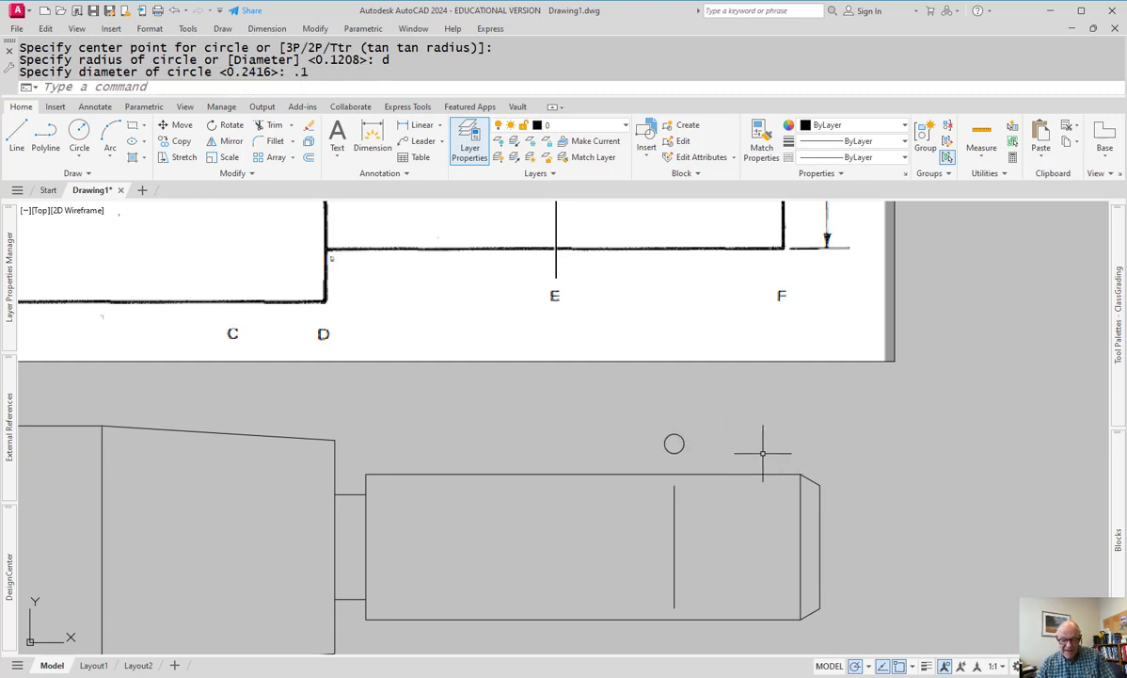
{"action": "type", "text": "m"}
{"action": "key", "text": "Return"}
{"action": "left_click", "coordinate": [674, 443]}
{"action": "key", "text": "Return"}
{"action": "key", "text": "Escape"}
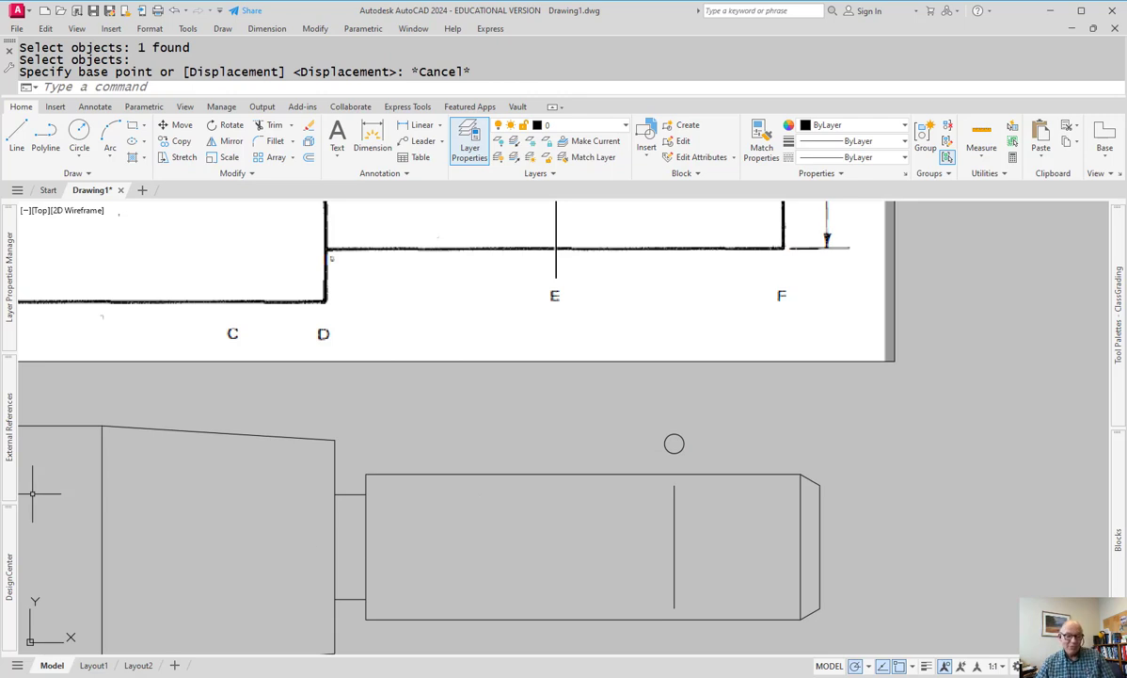
- Draw a horizontal centre line from the shaft's left-edge midpoint
{"action": "key", "text": "Escape"}
{"action": "type", "text": "l"}
{"action": "key", "text": "Return"}
{"action": "left_click", "coordinate": [366, 546]}
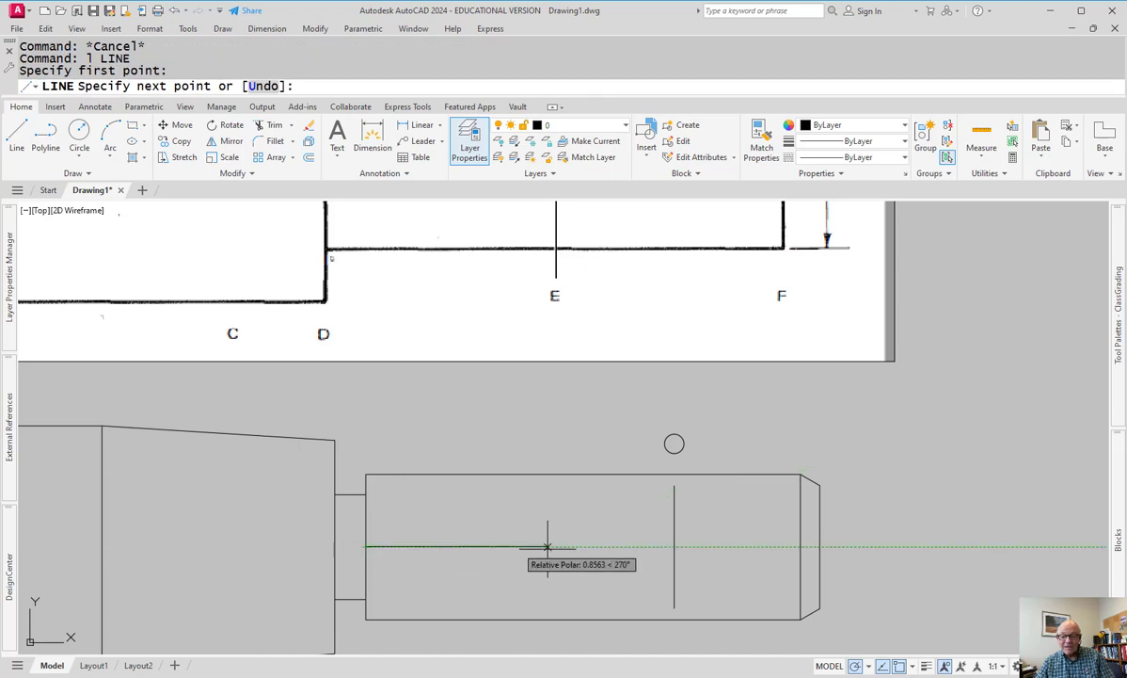
{"action": "left_click", "coordinate": [769, 546]}
{"action": "key", "text": "Escape"}
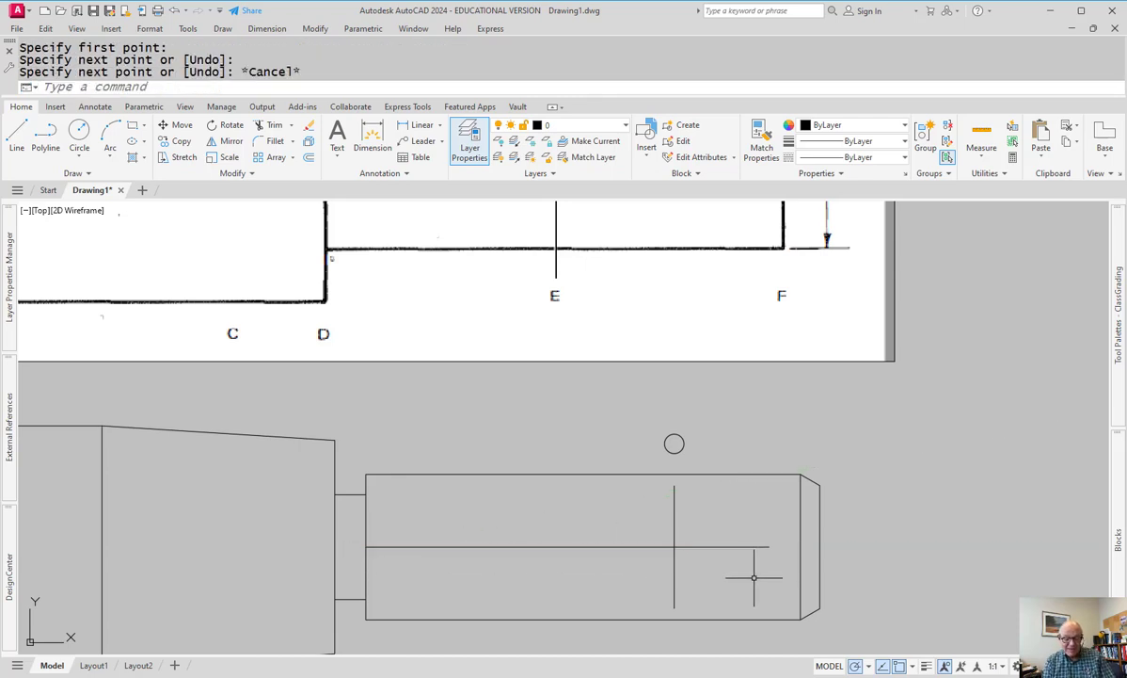
- Offset the centre line 0.3 upward
{"action": "type", "text": "o"}
{"action": "key", "text": "Return"}
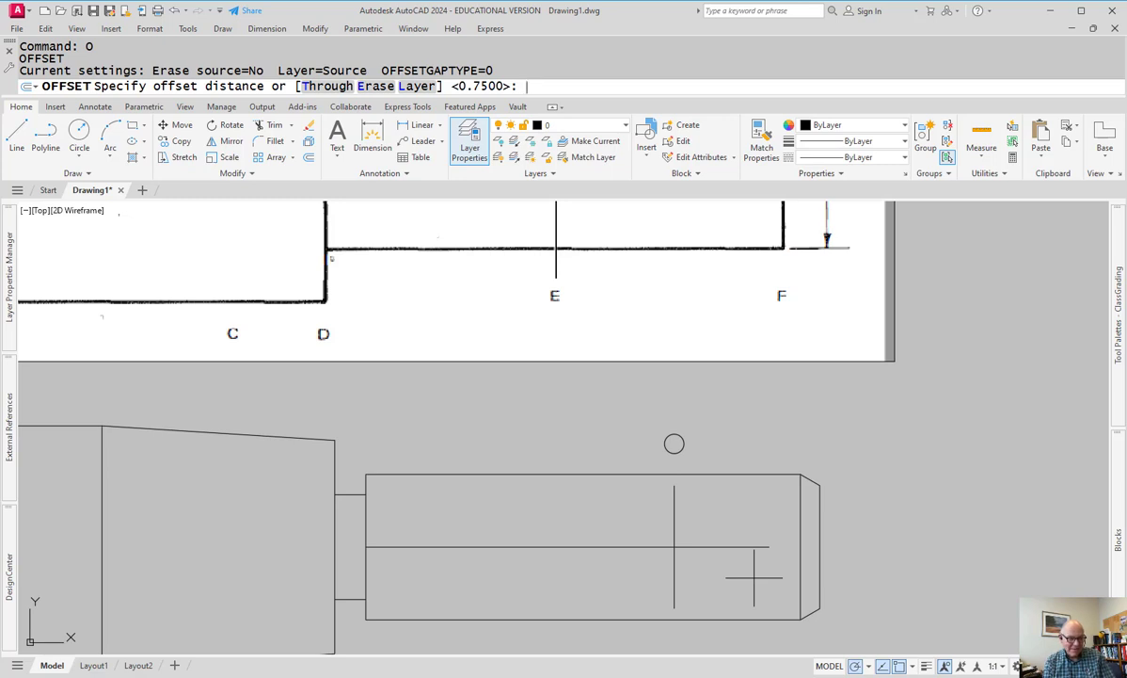
{"action": "type", "text": ".3"}
{"action": "key", "text": "Return"}
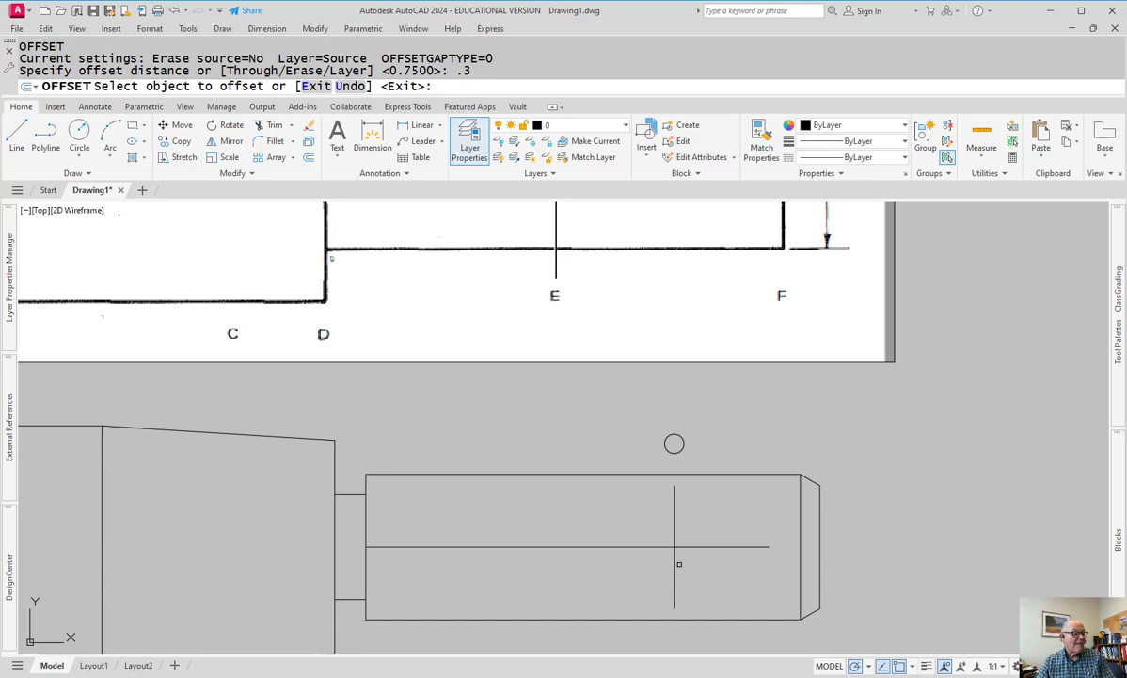
{"action": "left_click", "coordinate": [682, 547]}
{"action": "left_click", "coordinate": [720, 526]}
{"action": "scroll", "coordinate": [694, 490], "scroll_direction": "up", "scroll_amount": 2}
{"action": "left_click", "coordinate": [702, 405]}
{"action": "left_click", "coordinate": [663, 414]}
{"action": "left_click", "coordinate": [624, 422]}
{"action": "left_click", "coordinate": [648, 423]}
{"action": "key", "text": "Escape"}
- Move the Ø0.1 circle by its centre onto the shaft's top edge at the vertical line
{"action": "type", "text": "m"}
{"action": "key", "text": "Escape"}
{"action": "key", "text": "Escape"}
{"action": "type", "text": "m"}
{"action": "key", "text": "Return"}
{"action": "left_click", "coordinate": [694, 399]}
{"action": "left_click", "coordinate": [629, 430]}
{"action": "key", "text": "Return"}
{"action": "left_click", "coordinate": [665, 418]}
{"action": "scroll", "coordinate": [668, 475], "scroll_direction": "up", "scroll_amount": 4}
{"action": "left_click", "coordinate": [670, 488]}
{"action": "key", "text": "Escape"}
{"action": "scroll", "coordinate": [729, 479], "scroll_direction": "down", "scroll_amount": 5}
{"action": "mouse_move", "coordinate": [699, 489]}
{"action": "middle_mouse_down"}
{"action": "mouse_move", "coordinate": [624, 422]}
{"action": "mouse_move", "coordinate": [623, 431]}
{"action": "middle_mouse_up"}
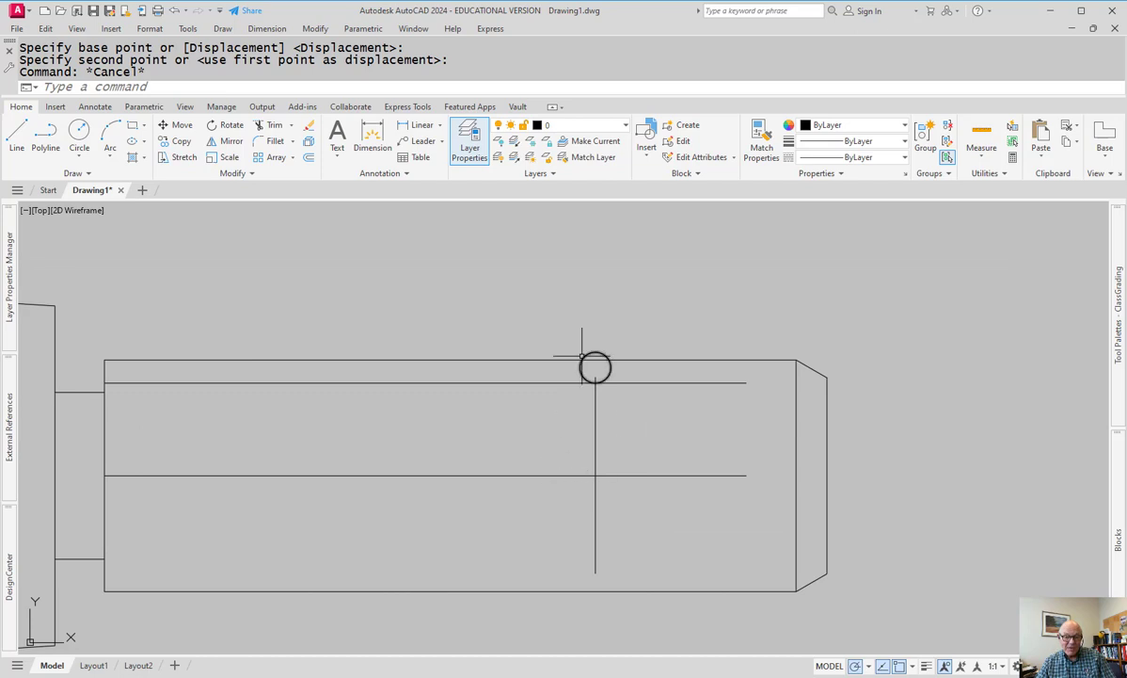
- Erase the two horizontal helper lines and the vertical helper line
{"action": "key", "text": "Escape"}
{"action": "left_click", "coordinate": [711, 375]}
{"action": "left_click", "coordinate": [665, 495]}
{"action": "left_click", "coordinate": [666, 440]}
{"action": "left_click", "coordinate": [529, 476]}
{"action": "type", "text": "e"}
{"action": "key", "text": "Return"}
{"action": "scroll", "coordinate": [613, 367], "scroll_direction": "up", "scroll_amount": 4}
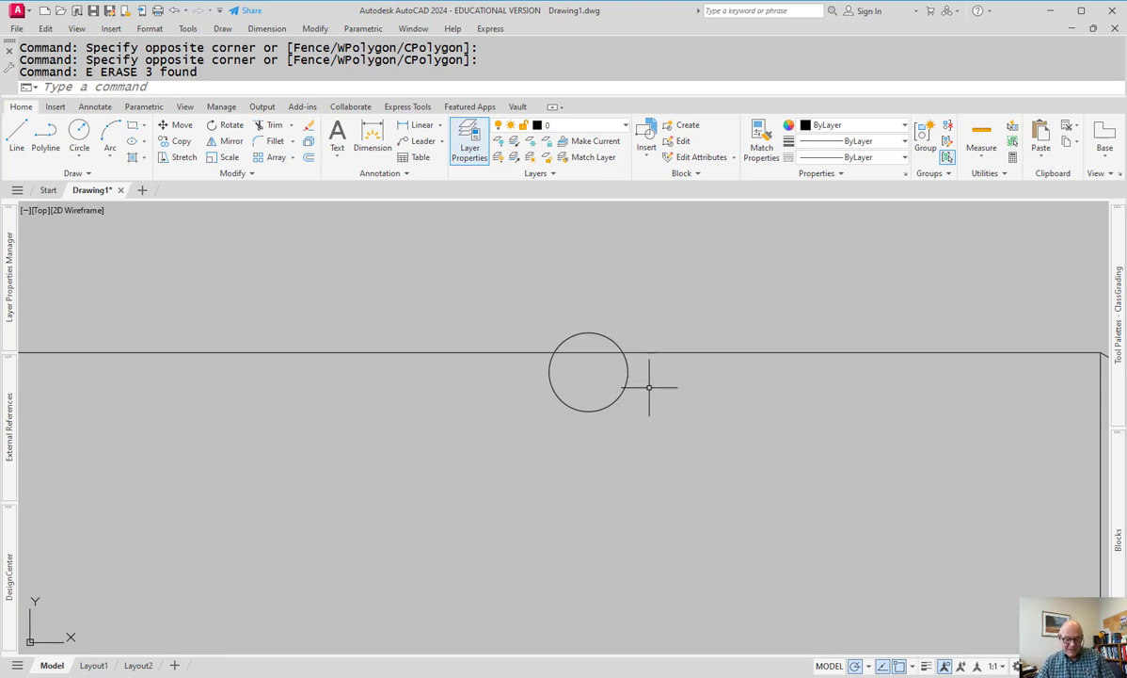
- Draw vertical lines from the circle's left and right sides up to the shaft's top edge
{"action": "type", "text": "l"}
{"action": "key", "text": "Return"}
{"action": "left_click", "coordinate": [627, 370]}
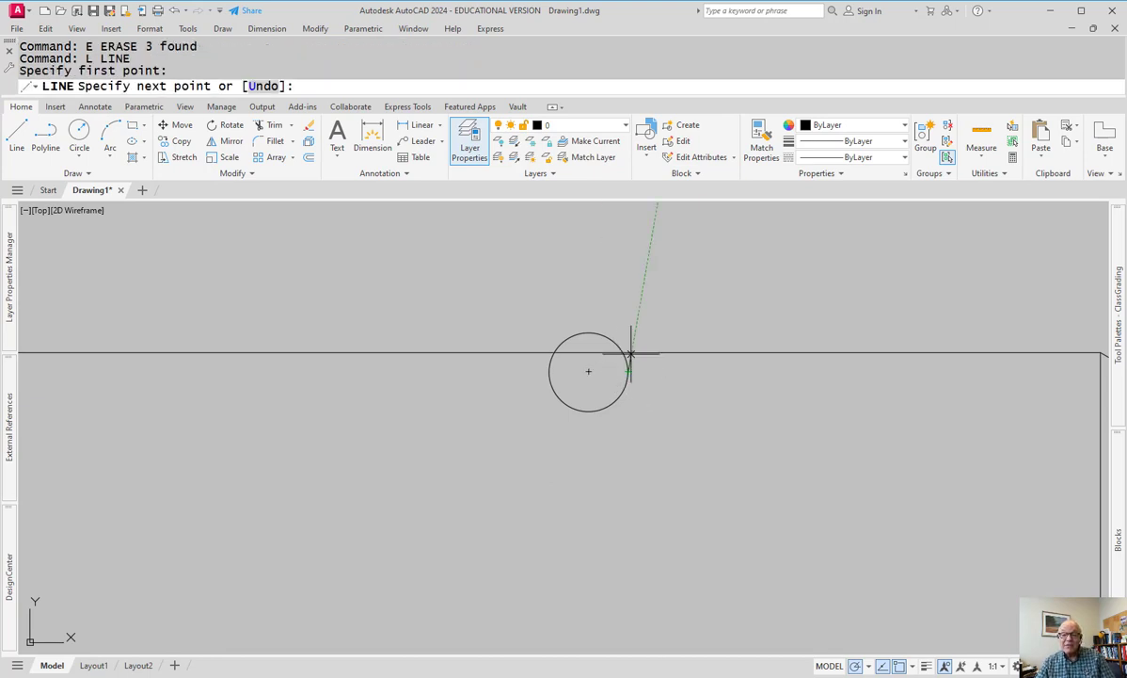
{"action": "scroll", "coordinate": [627, 356], "scroll_direction": "up", "scroll_amount": 4}
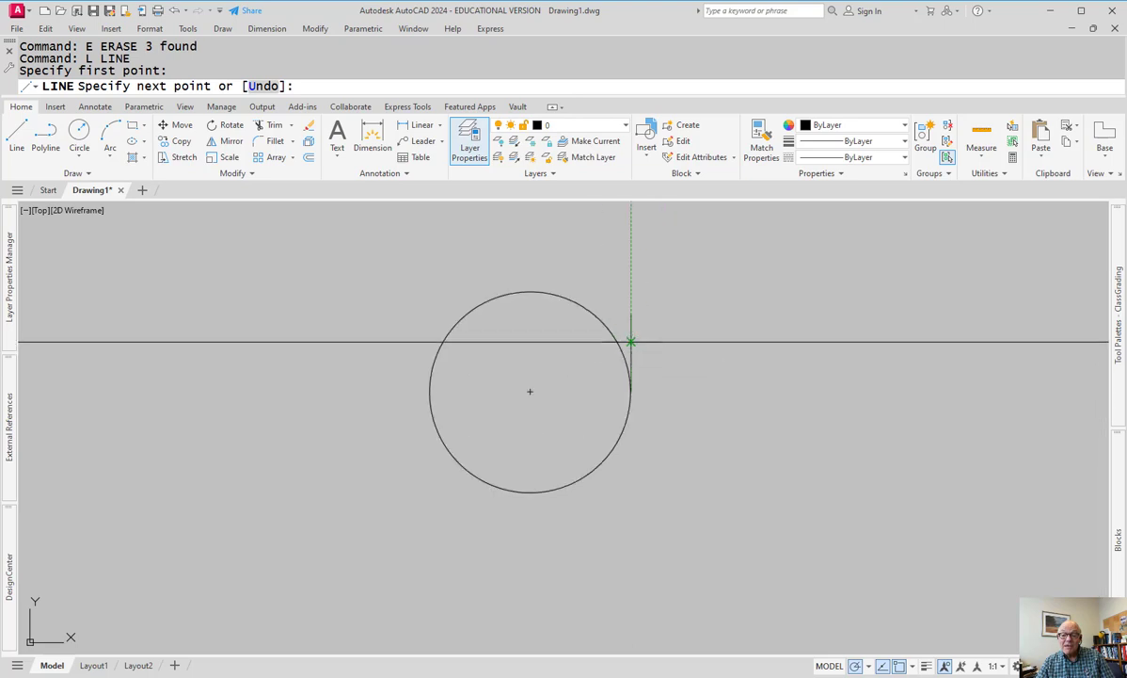
{"action": "left_click", "coordinate": [630, 341]}
{"action": "key", "text": "Return"}
{"action": "left_click", "coordinate": [429, 391]}
{"action": "left_click", "coordinate": [429, 342]}
{"action": "key", "text": "Escape"}
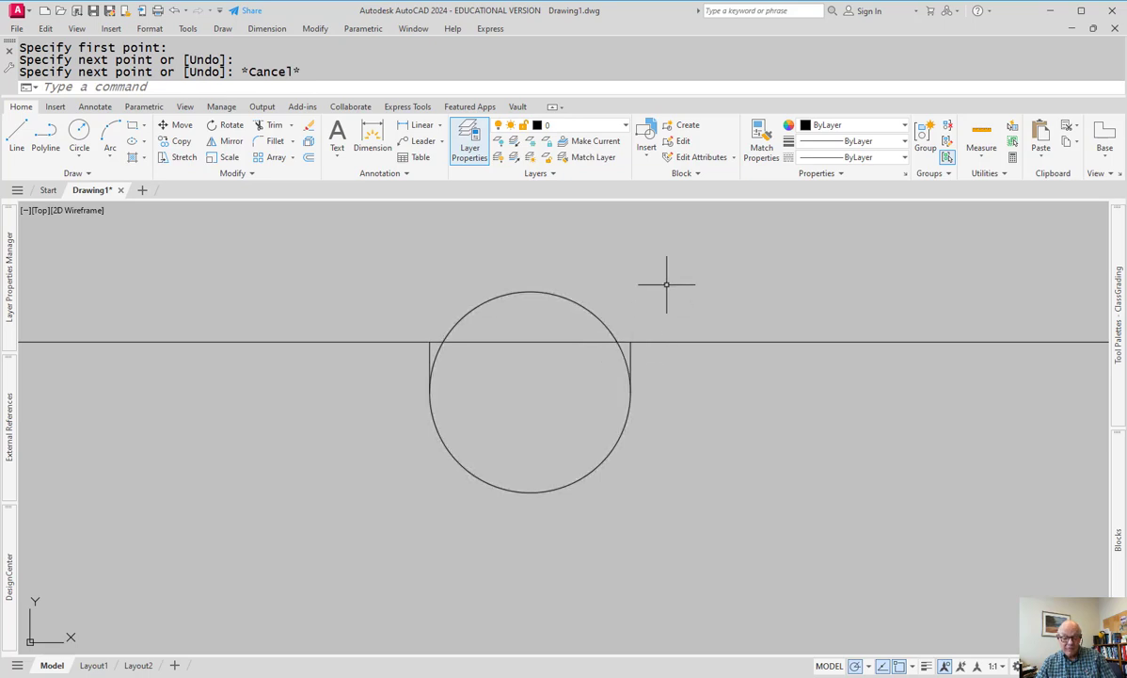
- Trim away the circle's upper arc and the top-edge segment between the lines
{"action": "type", "text": "tr"}
{"action": "key", "text": "Return"}
{"action": "mouse_move", "coordinate": [639, 298]}
{"action": "left_mouse_down"}
{"action": "mouse_move", "coordinate": [608, 372]}
{"action": "mouse_move", "coordinate": [589, 345]}
{"action": "mouse_move", "coordinate": [598, 304]}
{"action": "mouse_move", "coordinate": [578, 284]}
{"action": "mouse_move", "coordinate": [527, 288]}
{"action": "mouse_move", "coordinate": [447, 324]}
{"action": "mouse_move", "coordinate": [455, 369]}
{"action": "left_mouse_up"}
{"action": "key", "text": "Escape"}
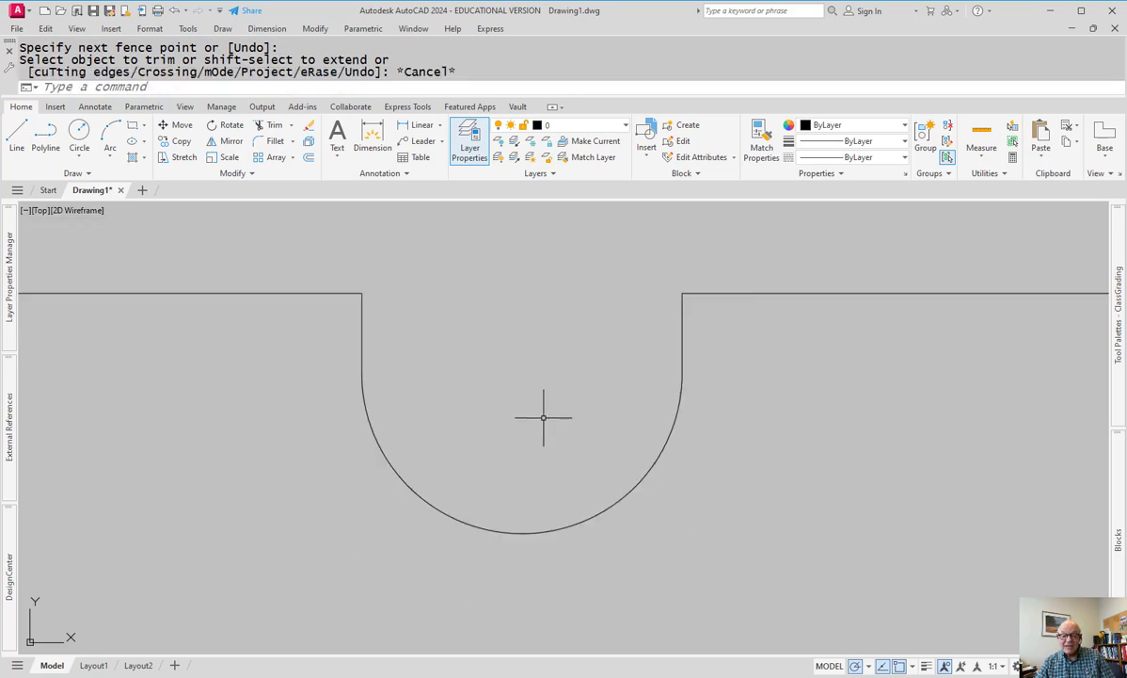
{"action": "scroll", "coordinate": [543, 419], "scroll_direction": "down", "scroll_amount": 8}
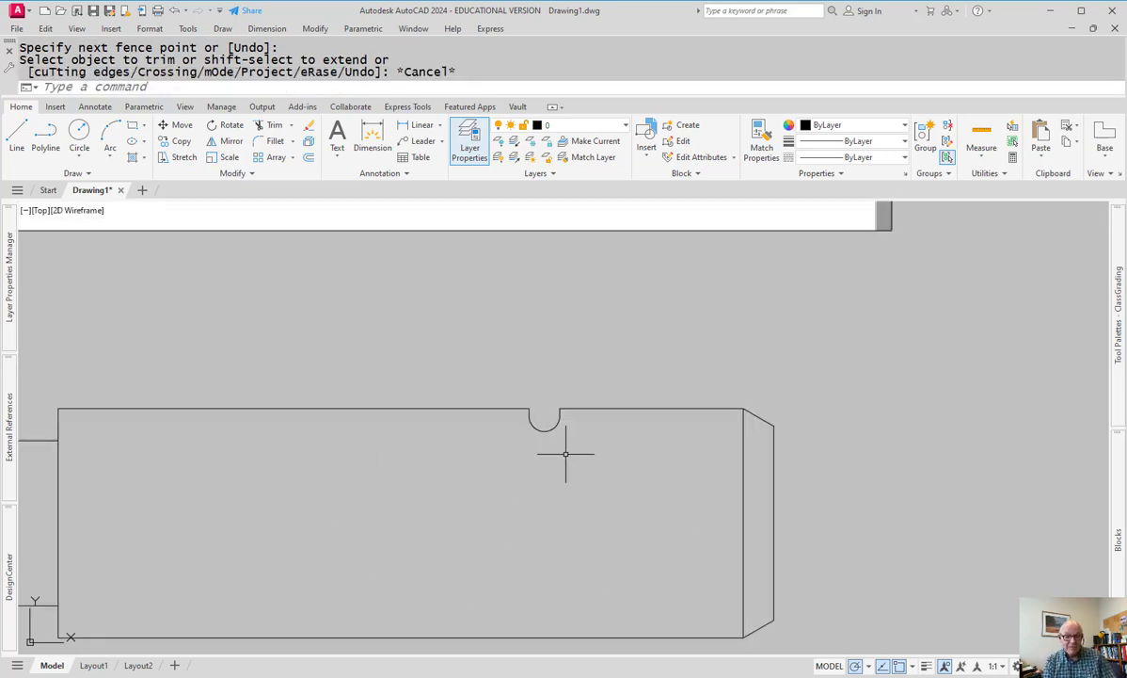
- Mirror the three-piece notch about the shaft's centre axis, keeping the original
{"action": "type", "text": "MI"}
{"action": "key", "text": "Return"}
{"action": "left_click", "coordinate": [429, 329]}
{"action": "left_click", "coordinate": [596, 477]}
{"action": "key", "text": "Return"}
{"action": "left_click", "coordinate": [774, 522]}
{"action": "left_click", "coordinate": [626, 523]}
{"action": "key", "text": "Return"}
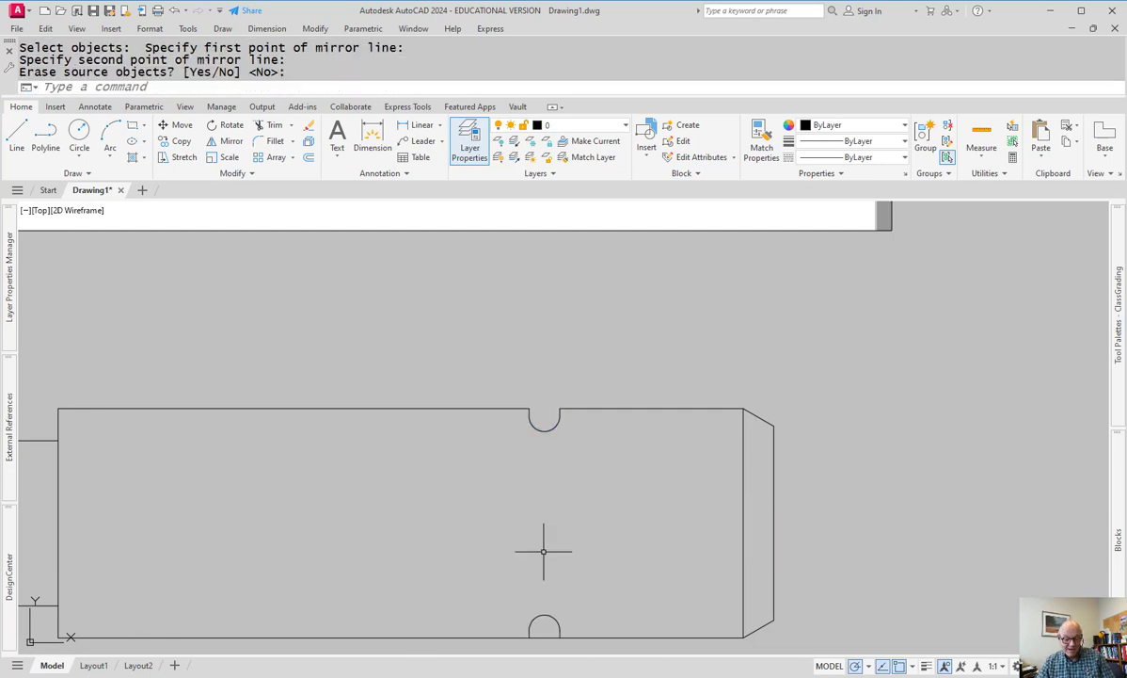
- Trim the shaft's bottom edge away across the mirrored notch
{"action": "type", "text": "tr"}
{"action": "key", "text": "Return"}
{"action": "left_click_drag", "start_coordinate": [543, 626], "coordinate": [544, 649]}
{"action": "key", "text": "Escape"}
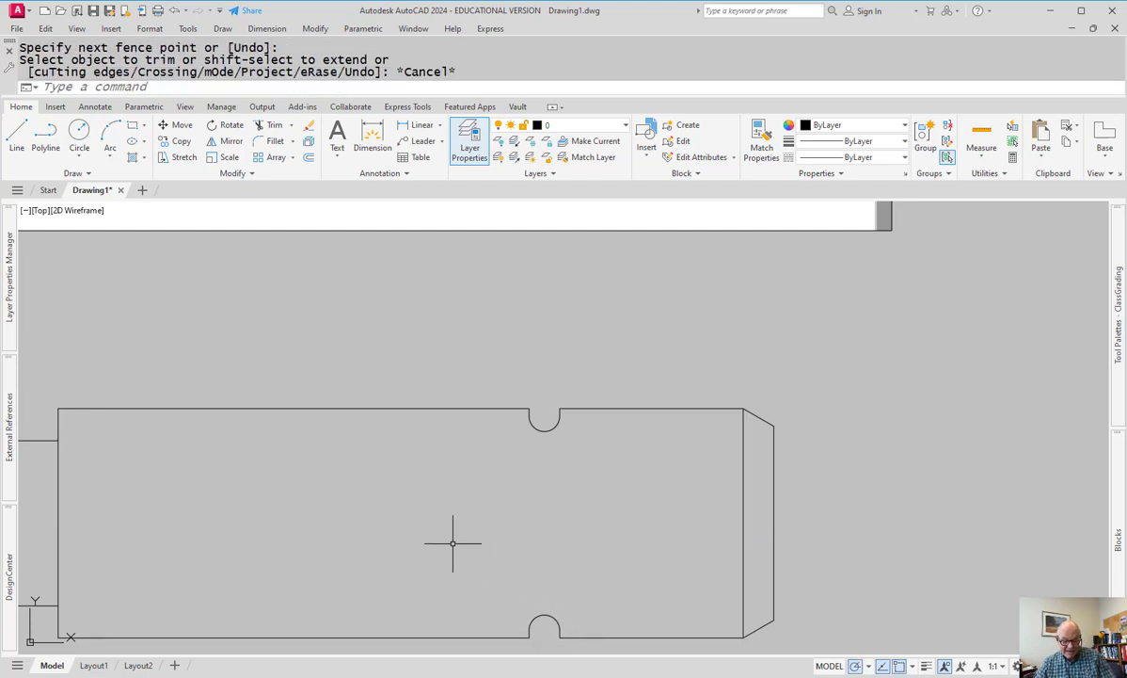
- Draw two vertical lines joining the left and right ends of the top and bottom notches
{"action": "type", "text": "l"}
{"action": "key", "text": "Return"}
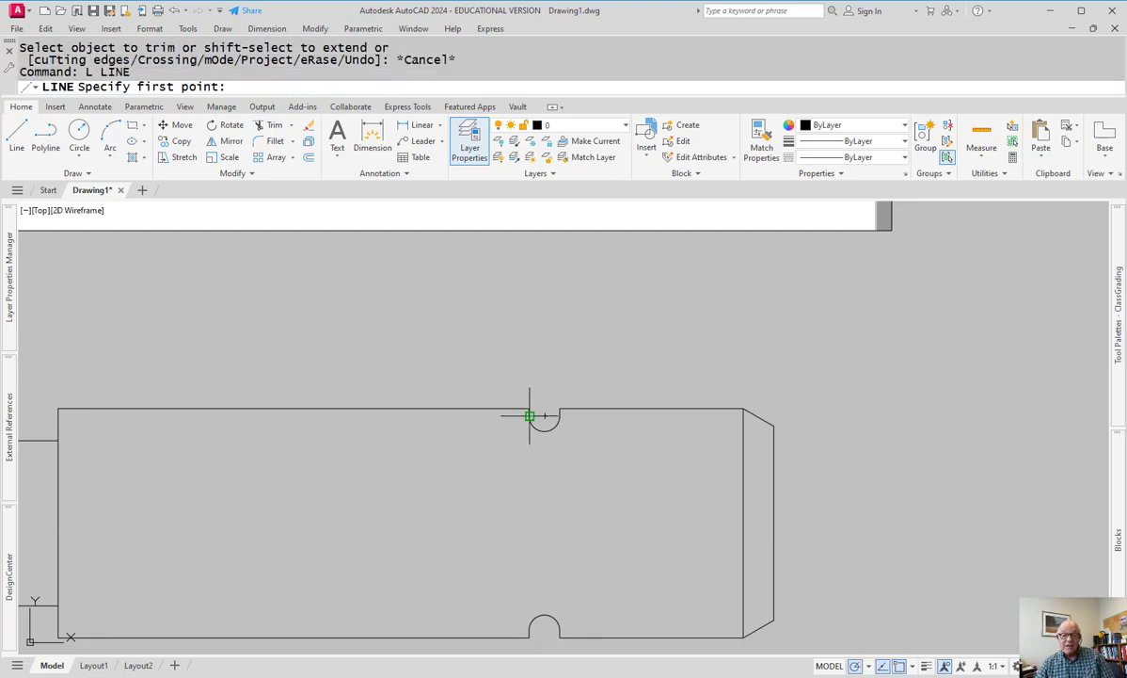
{"action": "left_click", "coordinate": [528, 416]}
{"action": "left_click", "coordinate": [529, 628]}
{"action": "key", "text": "Return"}
{"action": "key", "text": "Return"}
{"action": "left_click", "coordinate": [560, 416]}
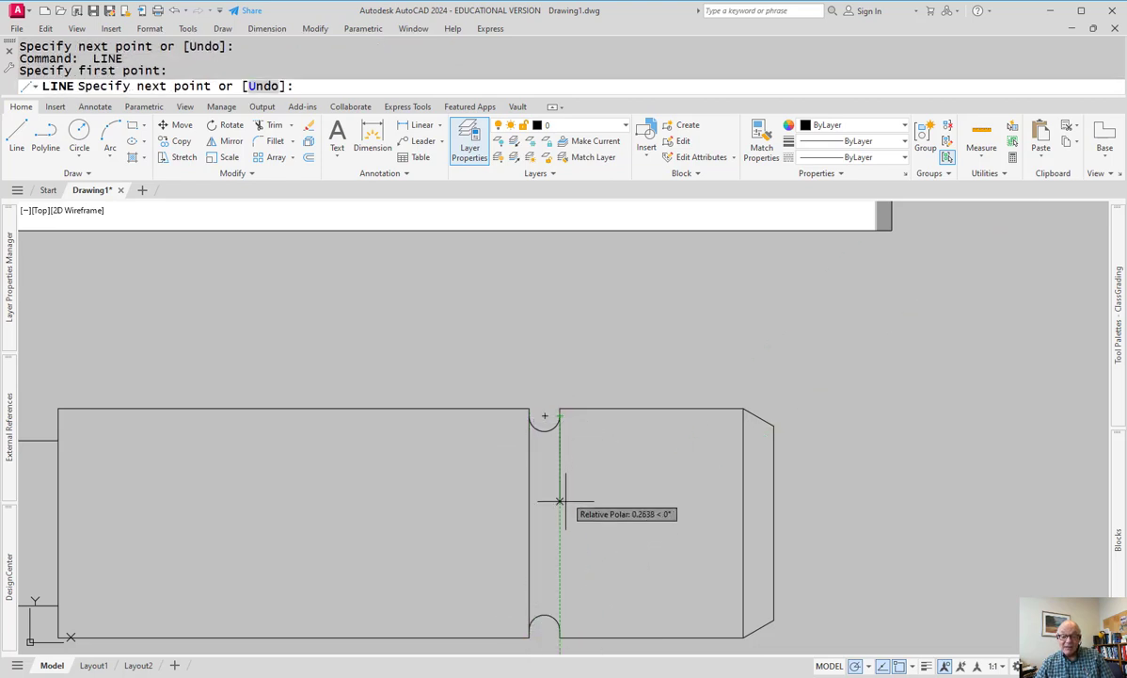
{"action": "left_click", "coordinate": [560, 629]}
{"action": "key", "text": "Escape"}
{"action": "scroll", "coordinate": [660, 617], "scroll_direction": "up", "scroll_amount": 2}
{"action": "scroll", "coordinate": [624, 604], "scroll_direction": "down", "scroll_amount": 6}
{"action": "mouse_move", "coordinate": [541, 537]}
{"action": "middle_mouse_down"}
{"action": "mouse_move", "coordinate": [513, 517]}
{"action": "mouse_move", "coordinate": [548, 516]}
{"action": "middle_mouse_up"}
{"action": "scroll", "coordinate": [531, 496], "scroll_direction": "up", "scroll_amount": 2}
{"action": "middle_click_drag", "start_coordinate": [453, 499], "coordinate": [496, 498]}
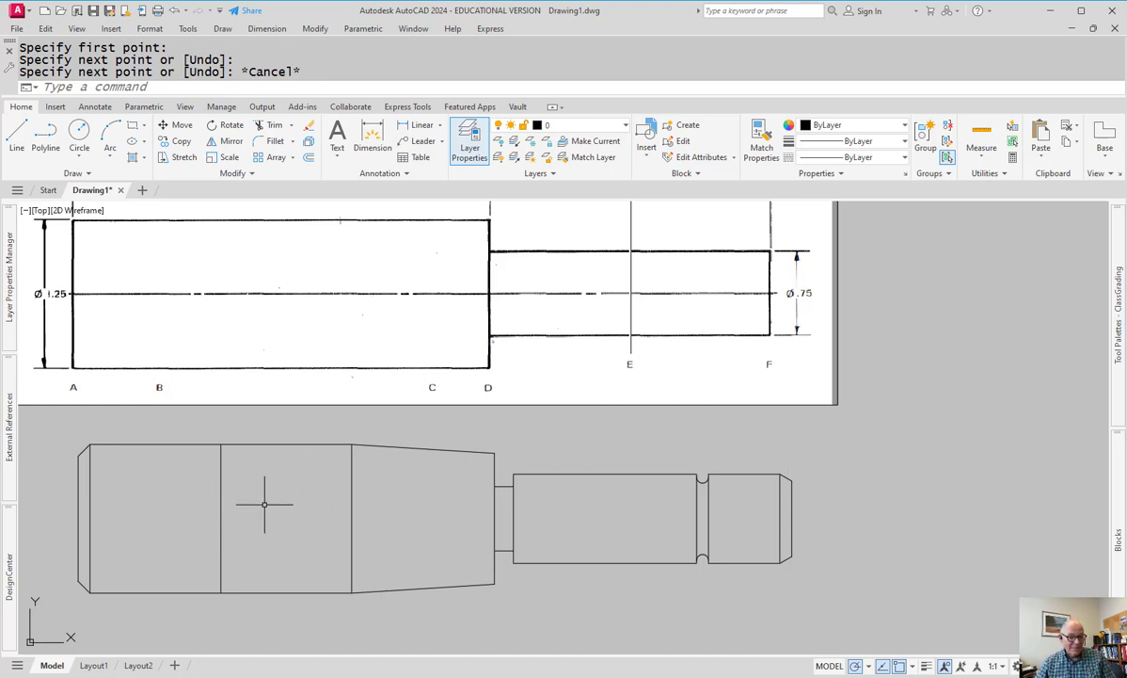
- Draw two 30° slanted lines in the second section, one across the top edge and one across the bottom edge
{"action": "middle_click_drag", "start_coordinate": [263, 499], "coordinate": [332, 508]}
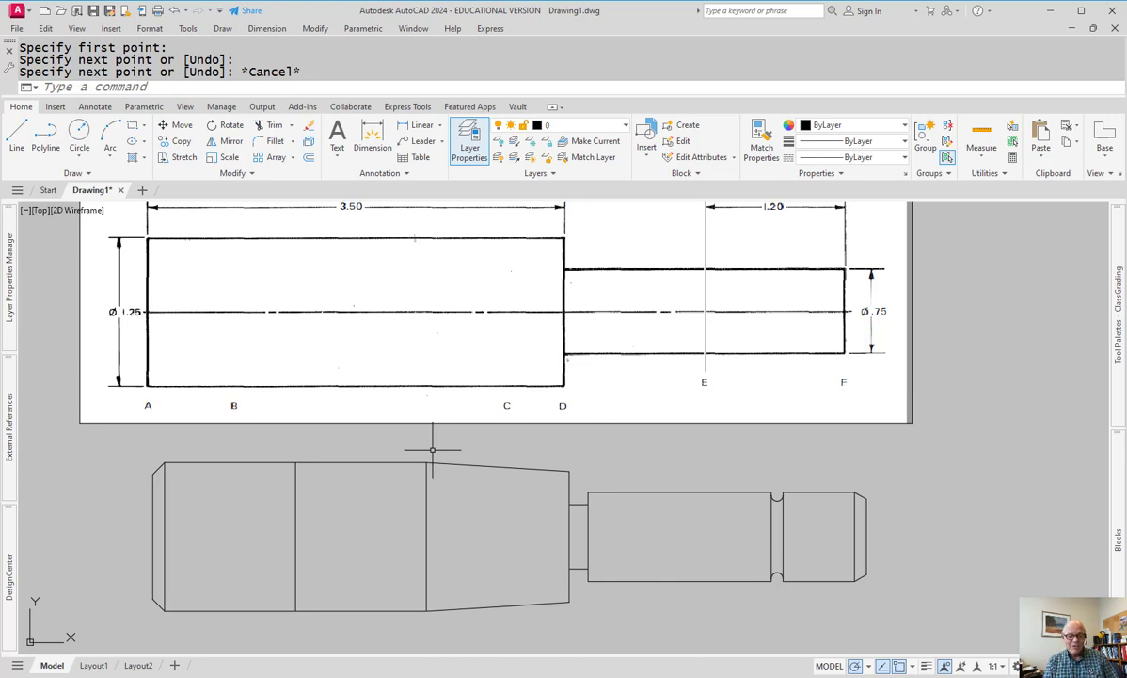
{"action": "key", "text": "l"}
{"action": "key", "text": "Return"}
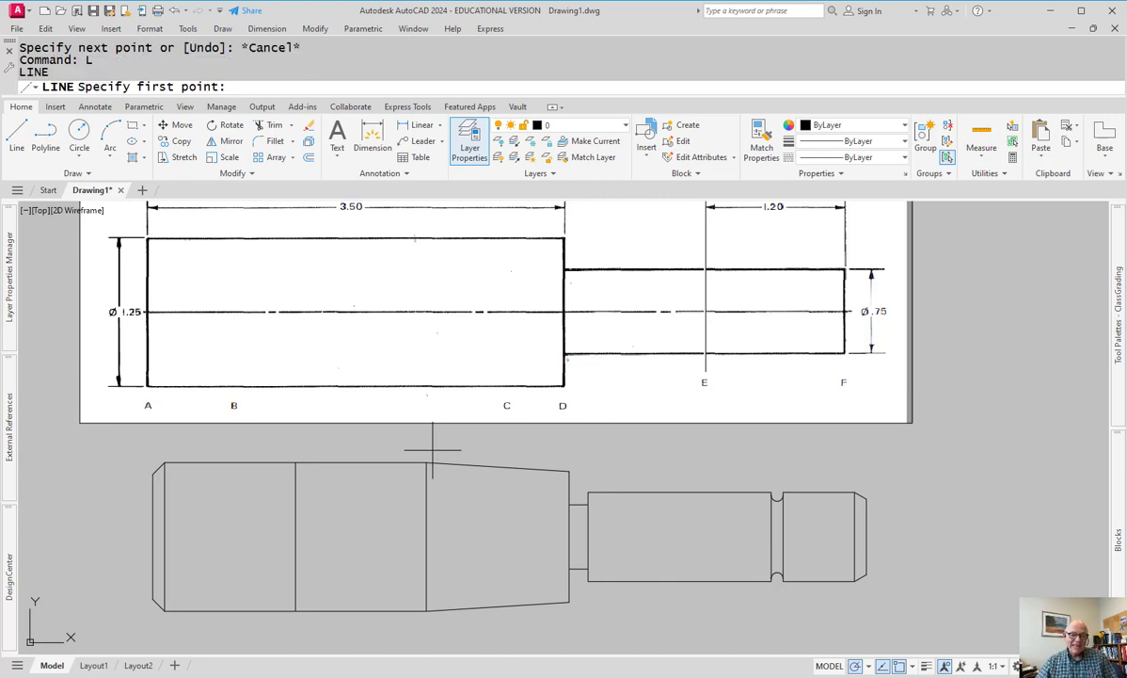
{"action": "left_click", "coordinate": [363, 456]}
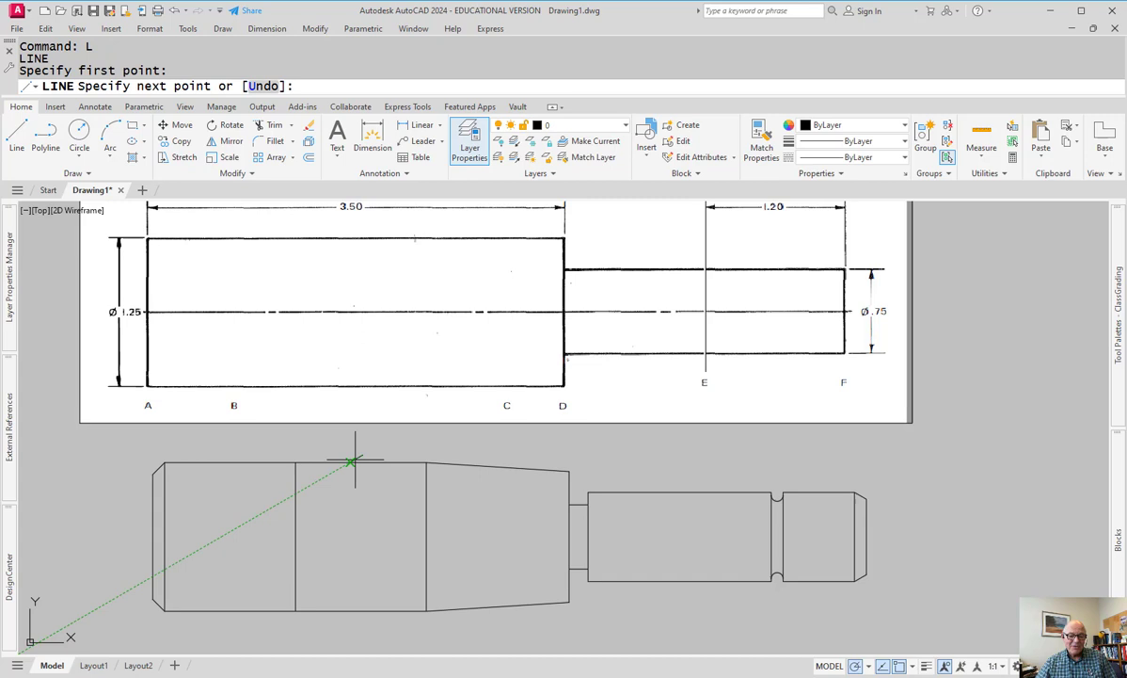
{"action": "left_click", "coordinate": [280, 502]}
{"action": "key", "text": "Return"}
{"action": "key", "text": "Return"}
{"action": "left_click", "coordinate": [346, 625]}
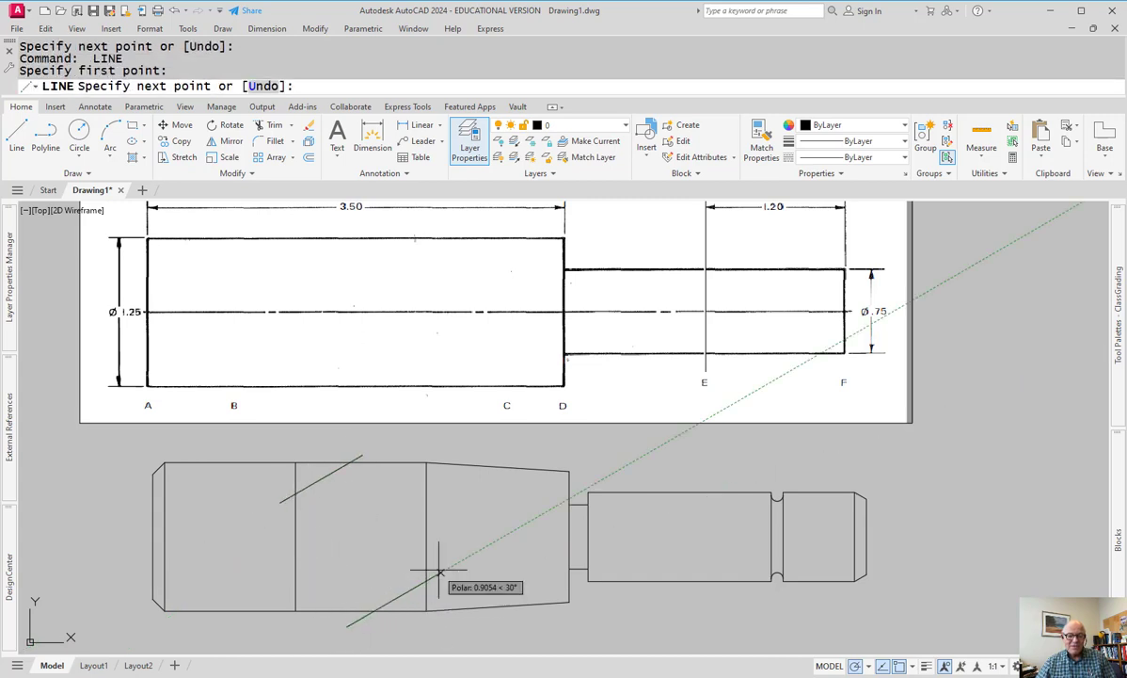
{"action": "left_click", "coordinate": [441, 571]}
{"action": "key", "text": "Escape"}
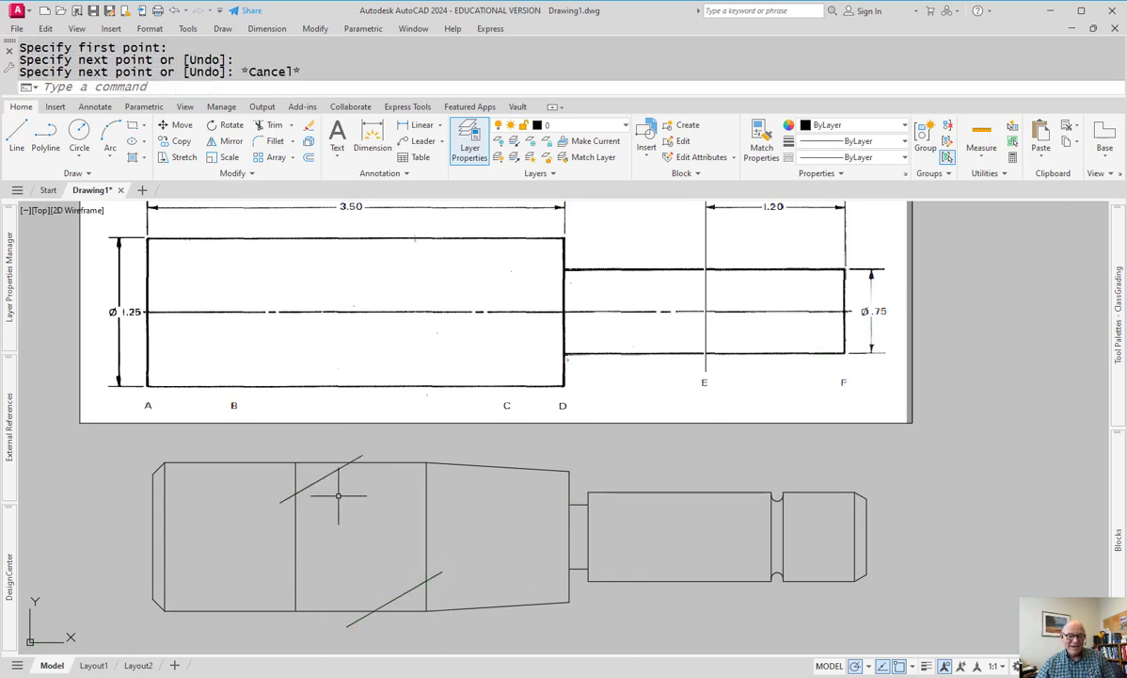
{"action": "middle_click_drag", "start_coordinate": [342, 495], "coordinate": [354, 524]}
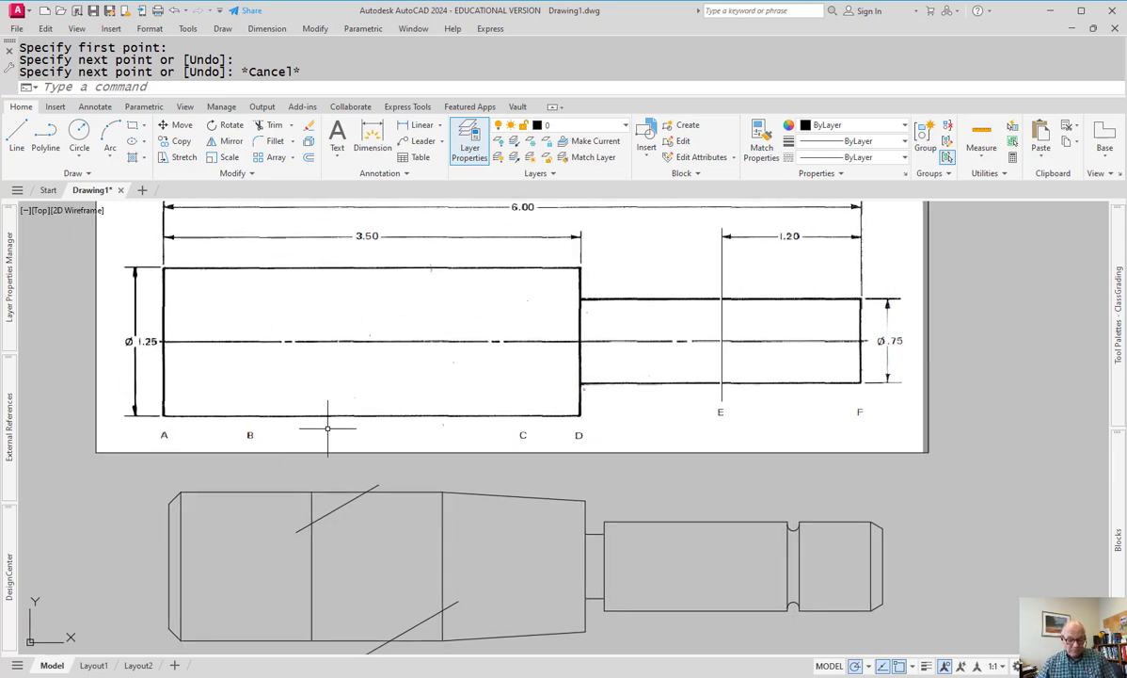
- Start a hatch with the upper and lower small triangles as its areas
{"action": "type", "text": "h"}
{"action": "key", "text": "Return"}
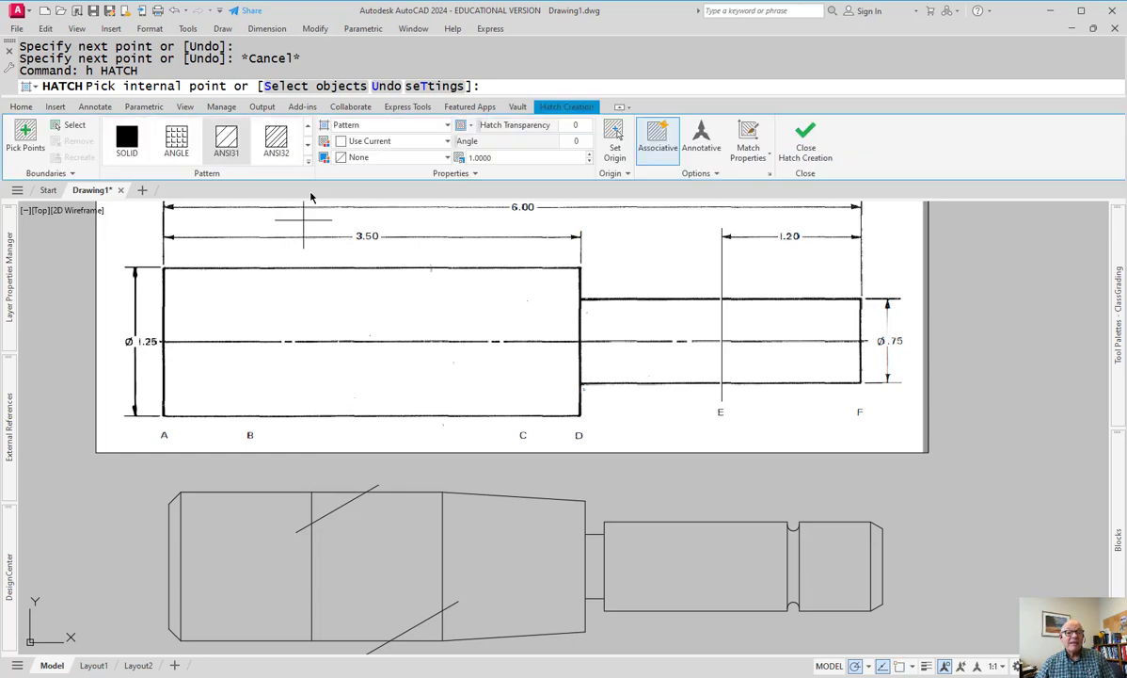
{"action": "left_click", "coordinate": [329, 503]}
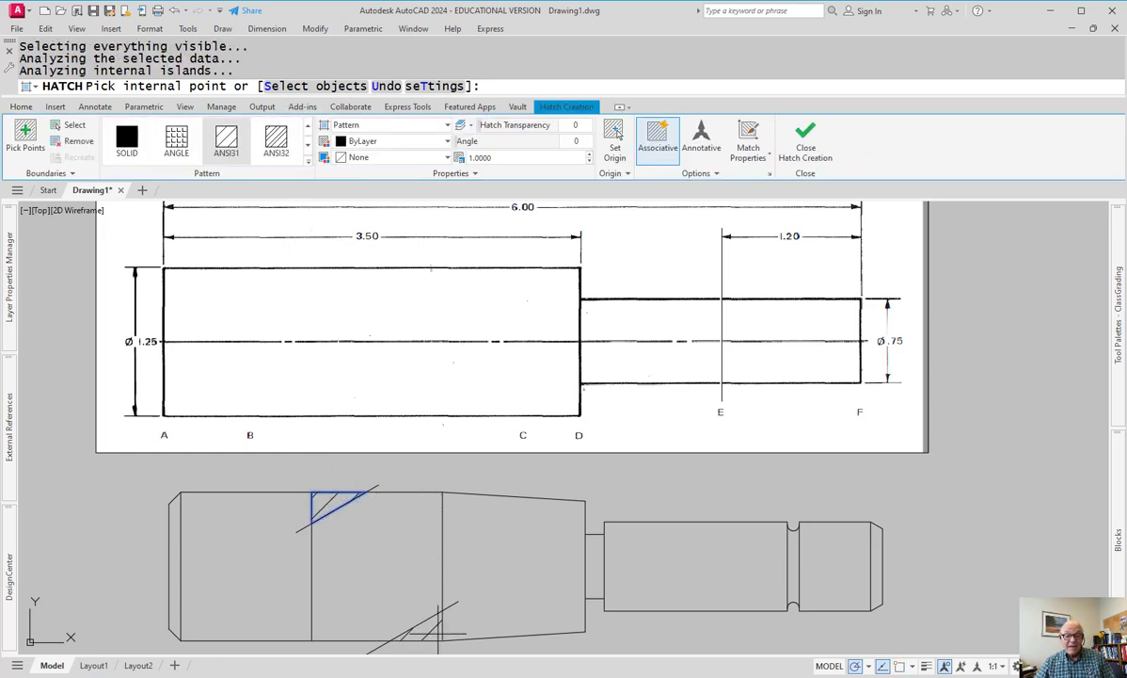
{"action": "left_click", "coordinate": [425, 628]}
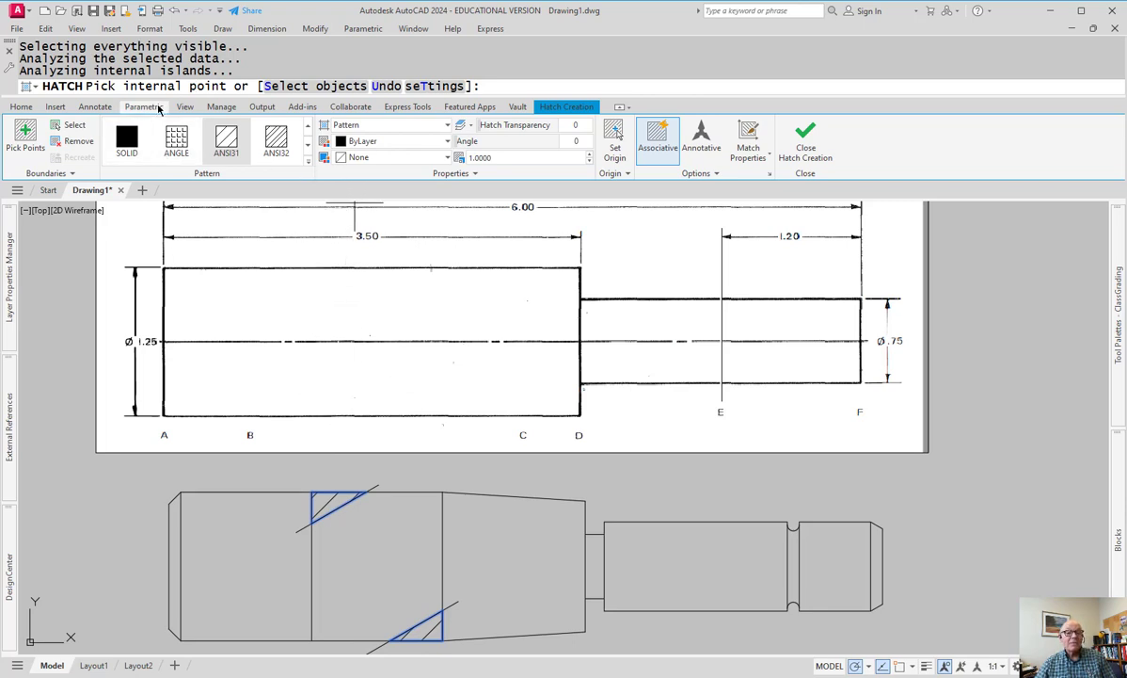
- Make the hatch user-defined lines at 30° with 0.1 spacing and finish it
{"action": "left_click", "coordinate": [448, 126]}
{"action": "left_click", "coordinate": [391, 182]}
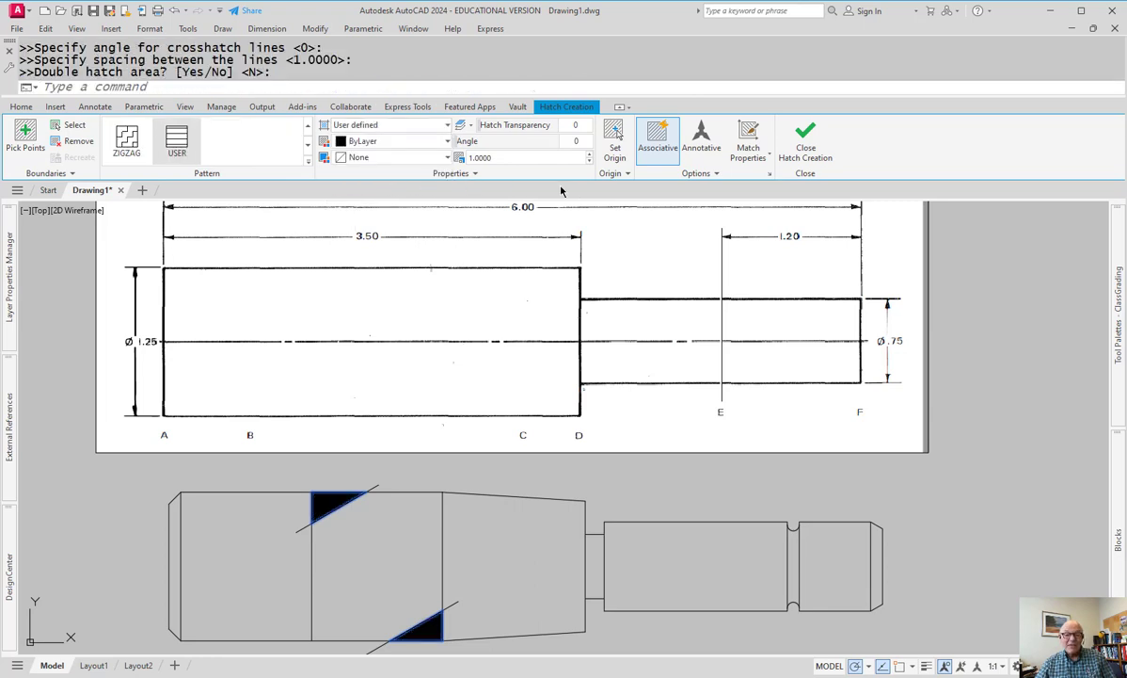
{"action": "scroll", "coordinate": [381, 514], "scroll_direction": "up", "scroll_amount": 2}
{"action": "scroll", "coordinate": [372, 508], "scroll_direction": "down", "scroll_amount": 2}
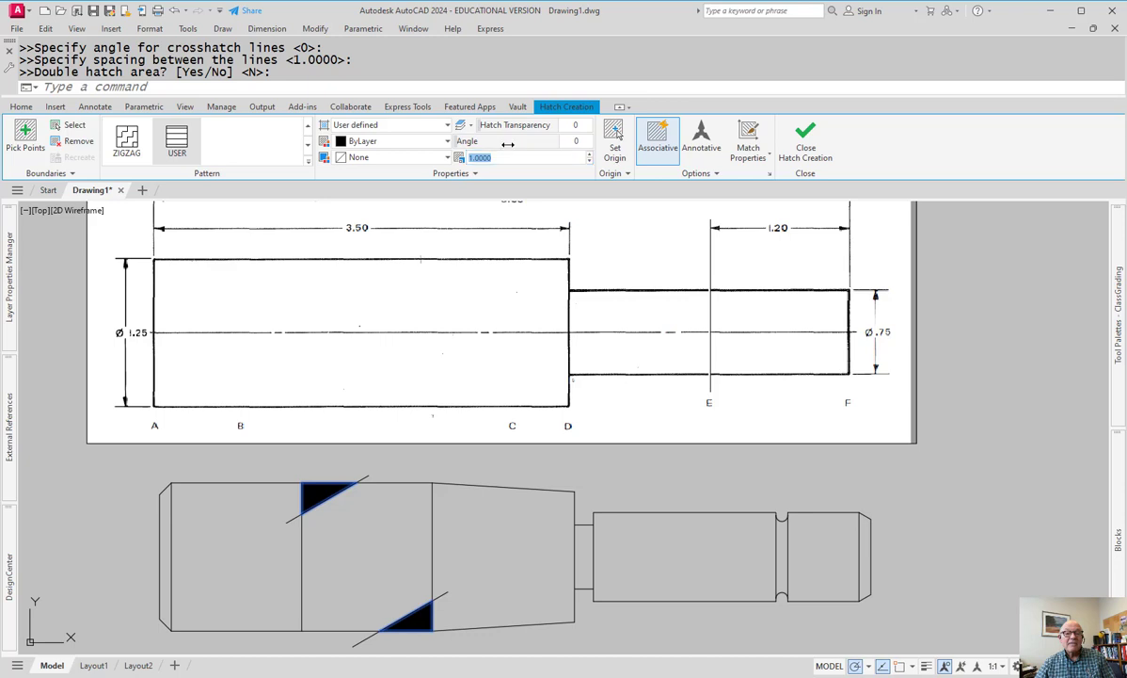
{"action": "left_click", "coordinate": [458, 126]}
{"action": "left_click", "coordinate": [448, 126]}
{"action": "left_click", "coordinate": [448, 125]}
{"action": "left_click", "coordinate": [448, 125]}
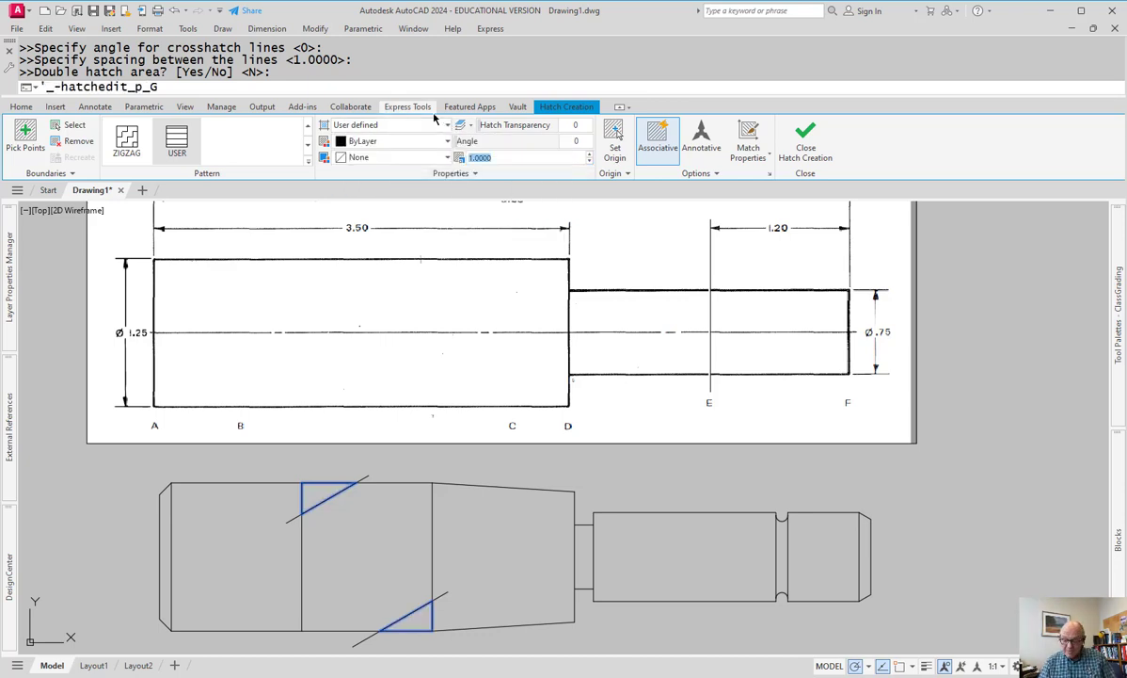
{"action": "type", "text": ".1"}
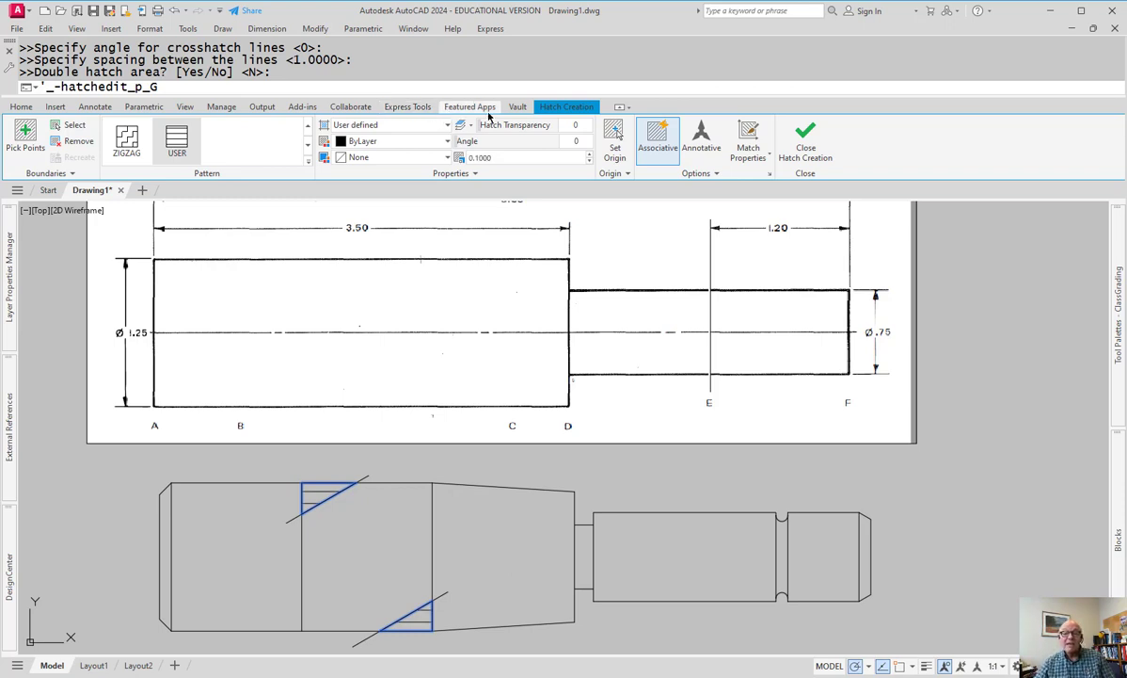
{"action": "key", "text": "Return"}
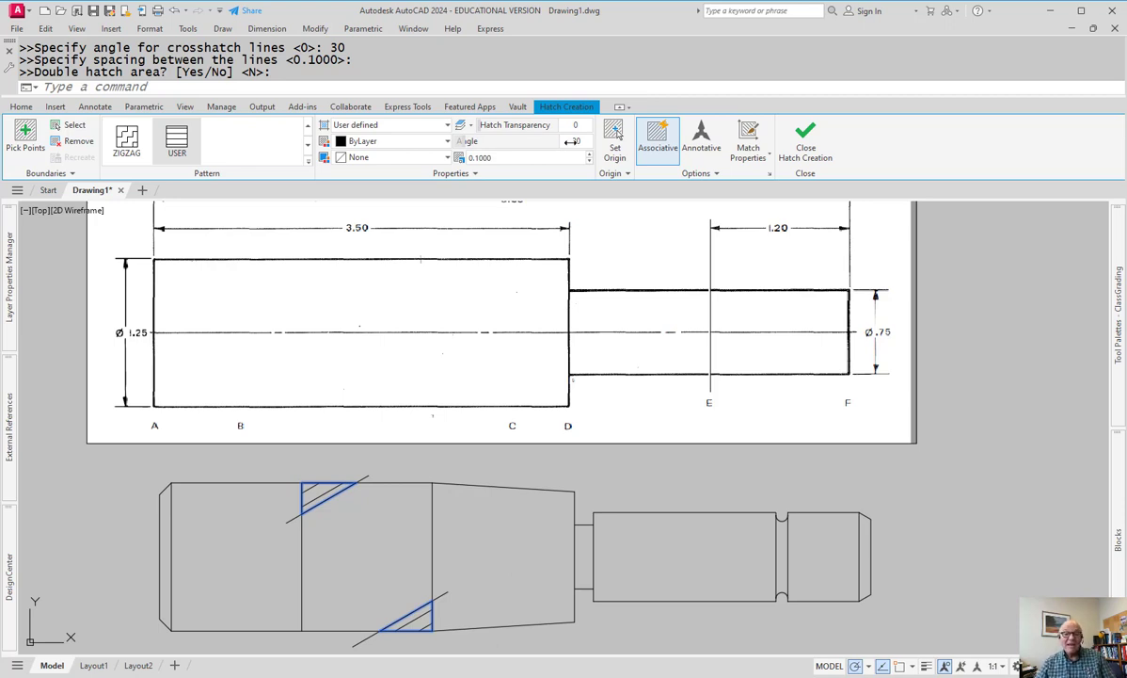
{"action": "key", "text": "Escape"}
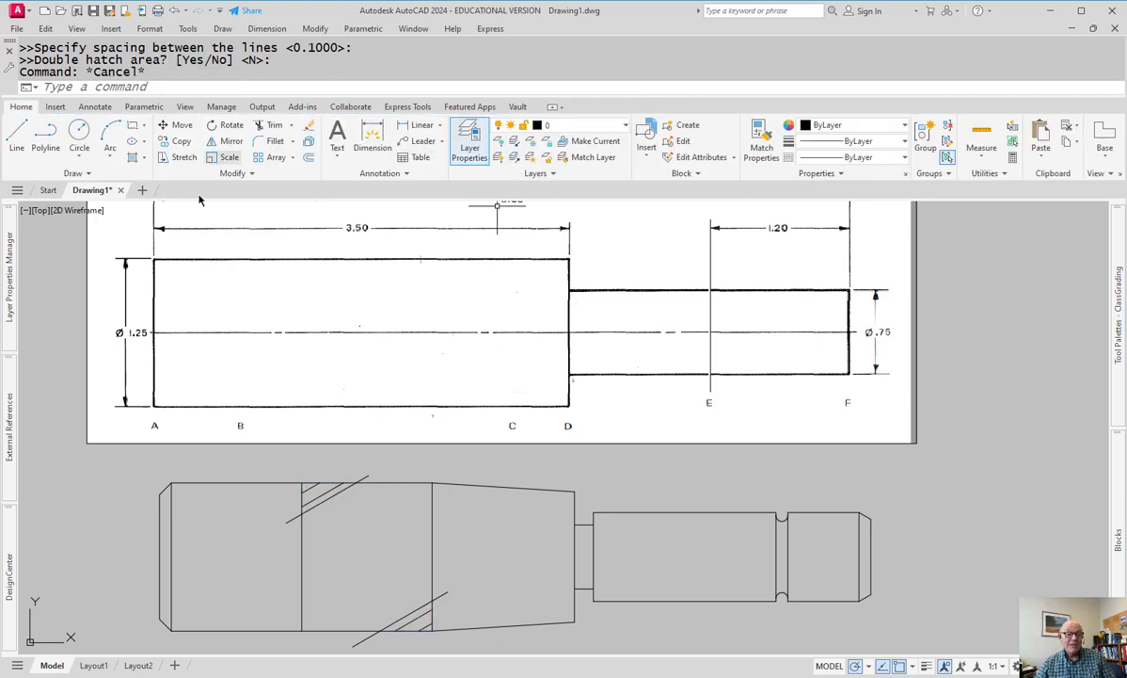
- Add a second hatch at 150° over both small triangles
{"action": "type", "text": "h"}
{"action": "key", "text": "Return"}
{"action": "left_click", "coordinate": [317, 490]}
{"action": "left_click", "coordinate": [418, 614]}
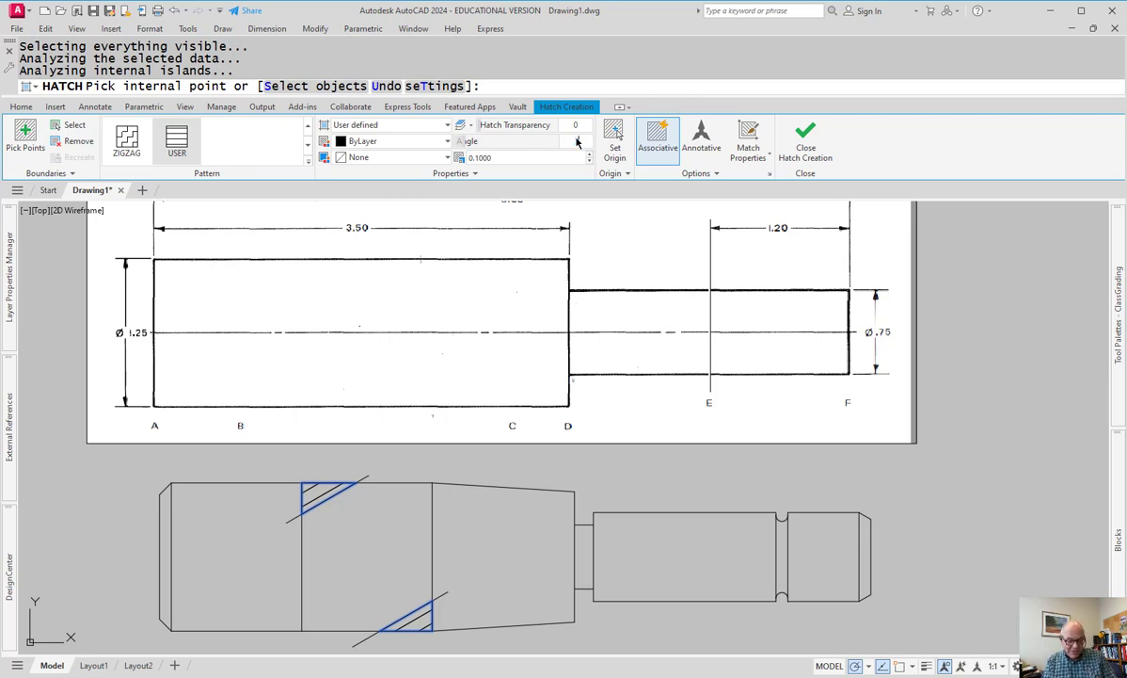
{"action": "key", "text": "Return"}
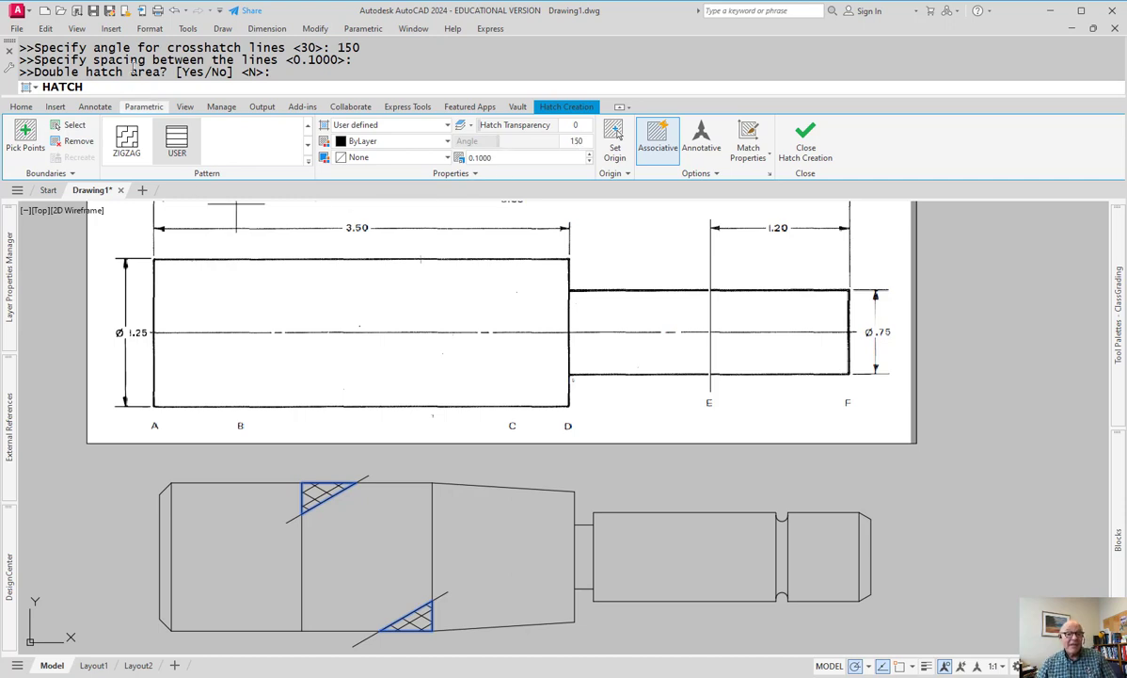
{"action": "key", "text": "Return"}
{"action": "key", "text": "Escape"}
- Erase the upper and lower triangles' diagonal boundary lines
{"action": "left_click", "coordinate": [373, 474]}
{"action": "type", "text": "e"}
{"action": "key", "text": "Return"}
{"action": "left_click", "coordinate": [445, 589]}
{"action": "type", "text": "e"}
{"action": "key", "text": "Return"}
{"action": "scroll", "coordinate": [316, 489], "scroll_direction": "up", "scroll_amount": 2}
{"action": "scroll", "coordinate": [316, 489], "scroll_direction": "up", "scroll_amount": 3}
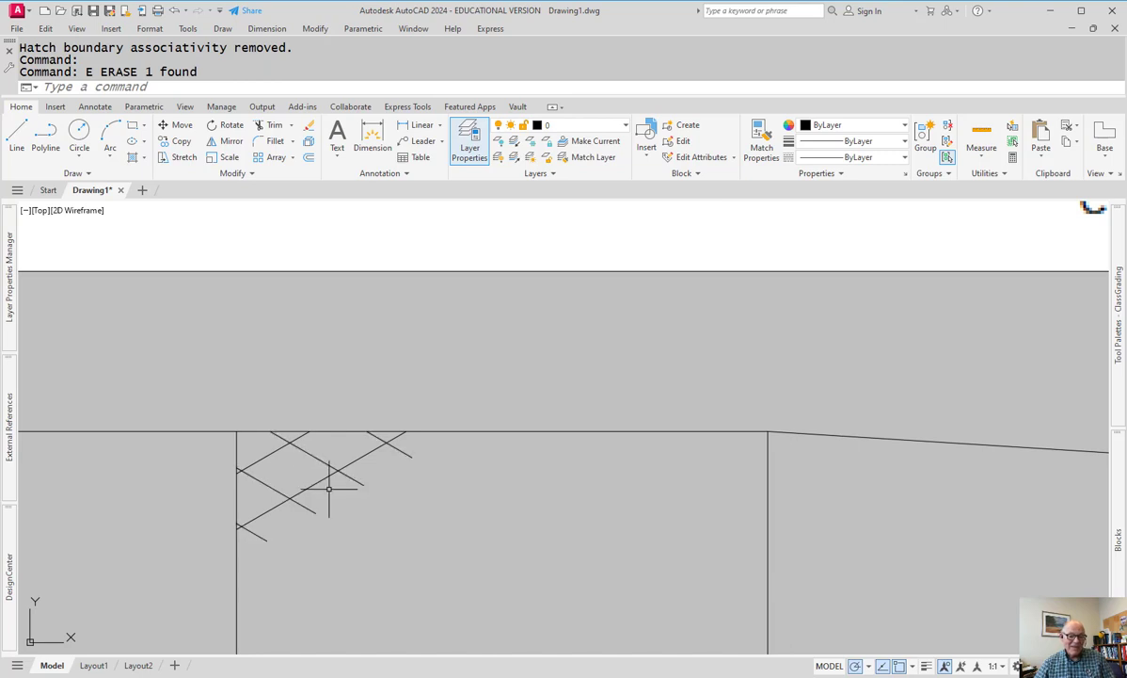
{"action": "scroll", "coordinate": [342, 504], "scroll_direction": "up", "scroll_amount": 2}
{"action": "scroll", "coordinate": [414, 537], "scroll_direction": "down", "scroll_amount": 5}
{"action": "scroll", "coordinate": [437, 539], "scroll_direction": "down", "scroll_amount": 3}
{"action": "middle_click_drag", "start_coordinate": [466, 537], "coordinate": [466, 466]}
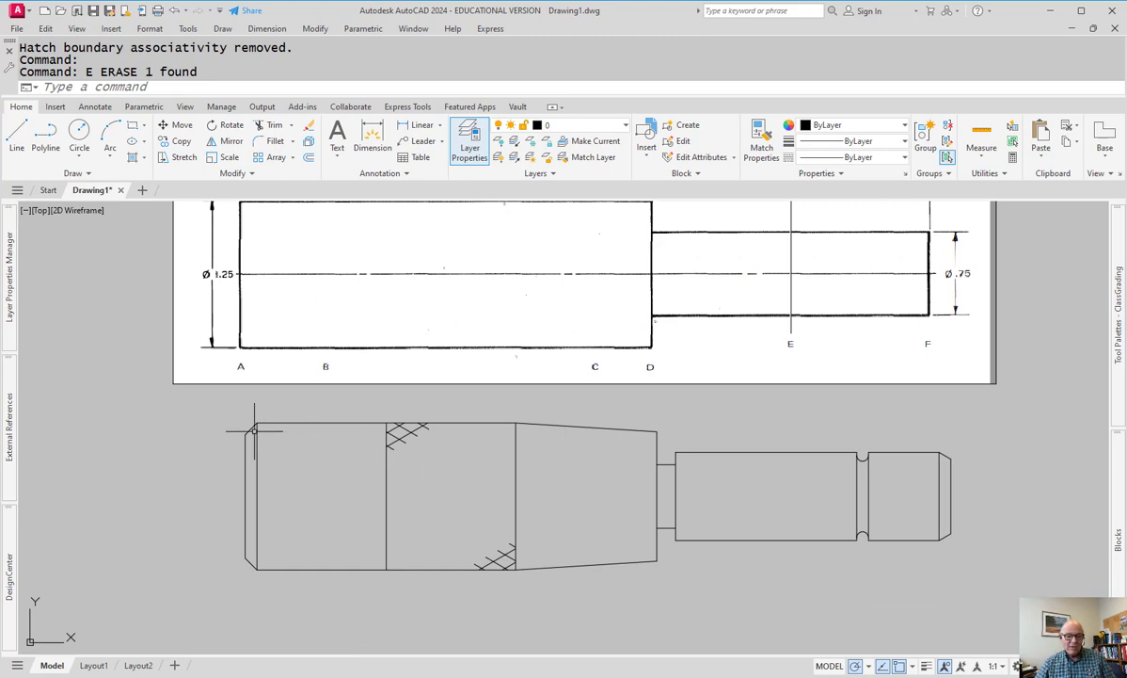
{"action": "left_click", "coordinate": [216, 399]}
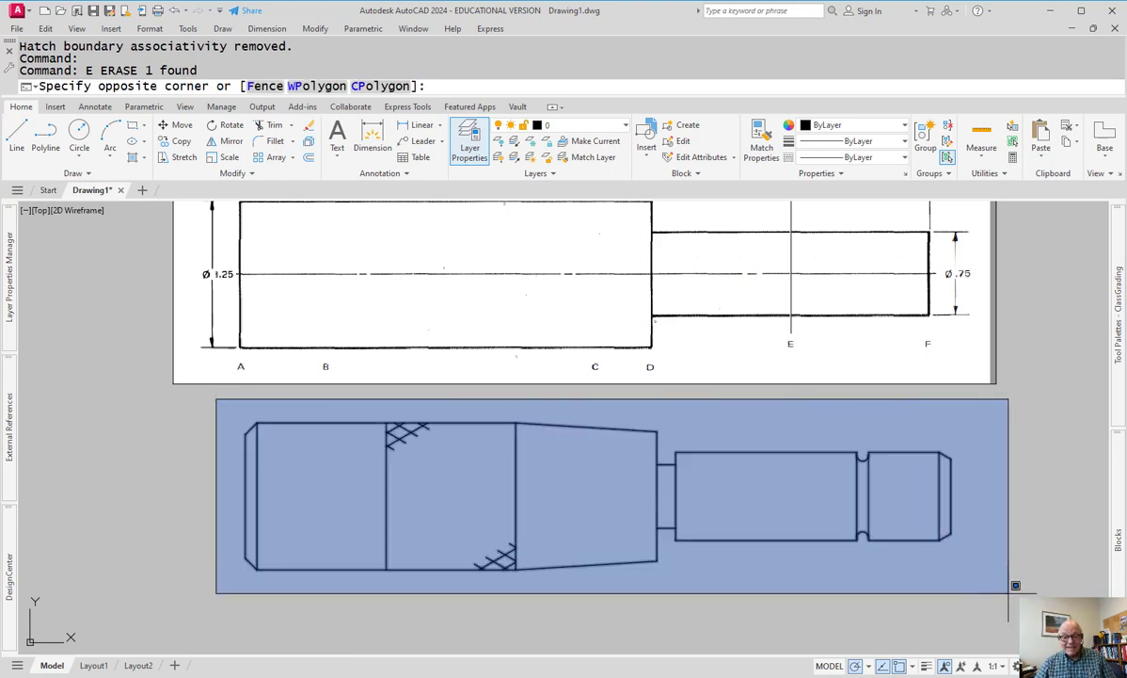
{"action": "left_click", "coordinate": [1015, 585]}
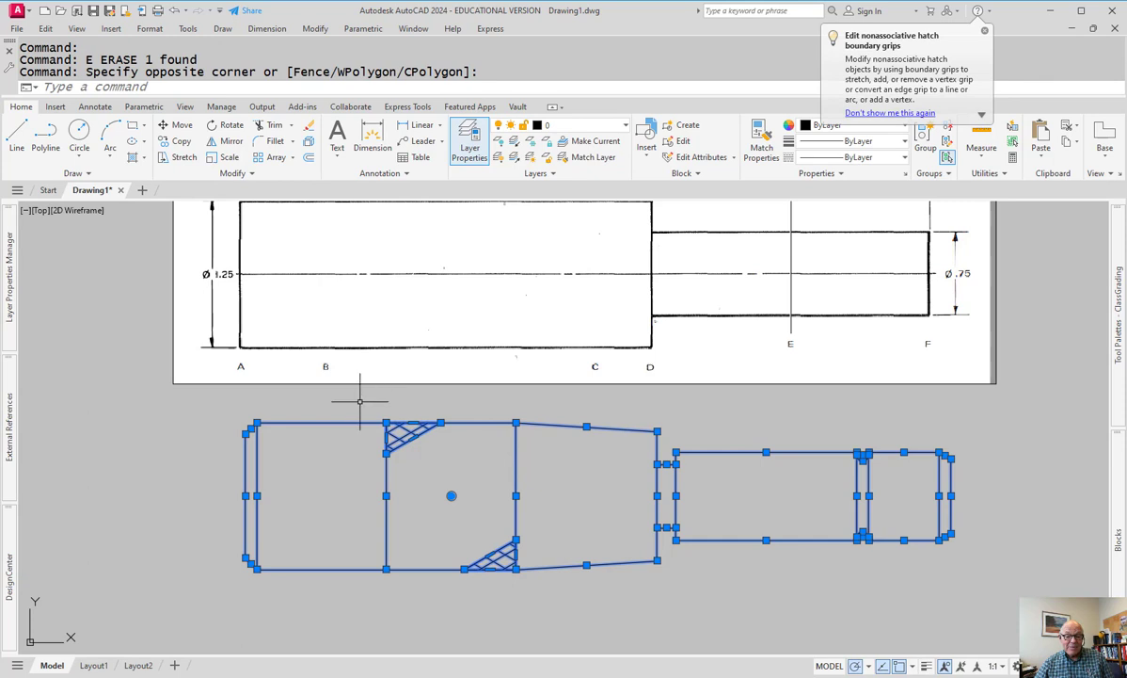
{"action": "mouse_move", "coordinate": [365, 414]}
{"action": "left_mouse_down"}
{"action": "mouse_move", "coordinate": [415, 452]}
{"action": "mouse_move", "coordinate": [474, 470]}
{"action": "mouse_move", "coordinate": [373, 403]}
{"action": "left_mouse_up"}
{"action": "left_click_drag", "start_coordinate": [459, 460], "coordinate": [461, 462]}
{"action": "left_click", "coordinate": [440, 521]}
{"action": "left_click", "coordinate": [552, 601]}
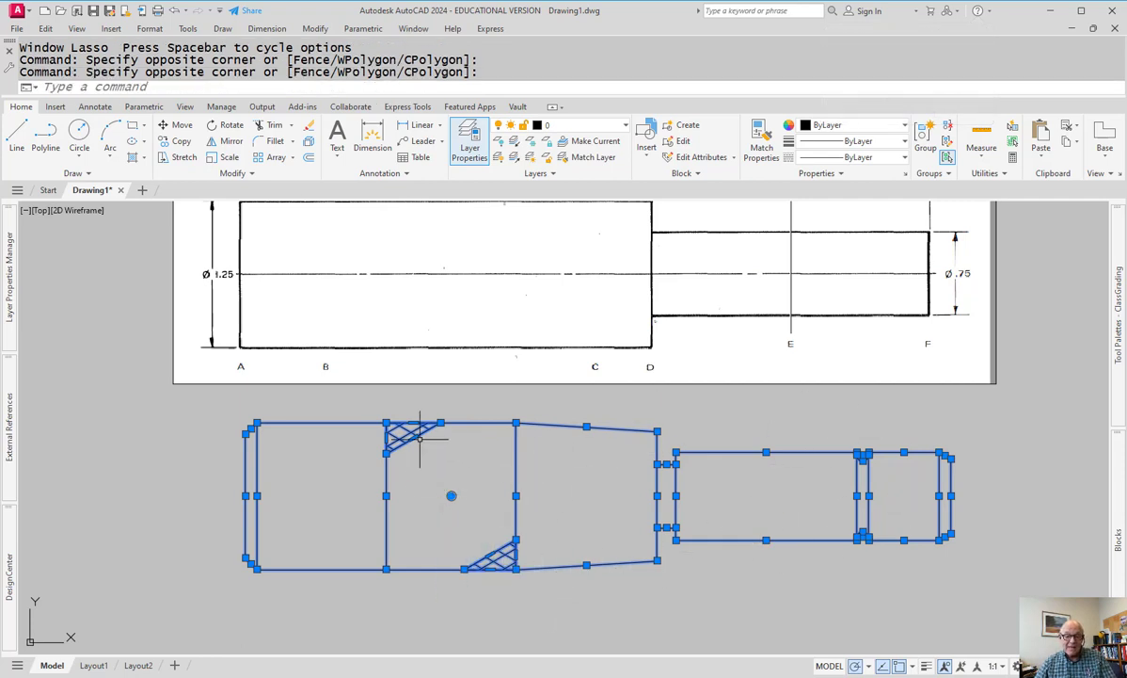
{"action": "key", "text": "Escape"}
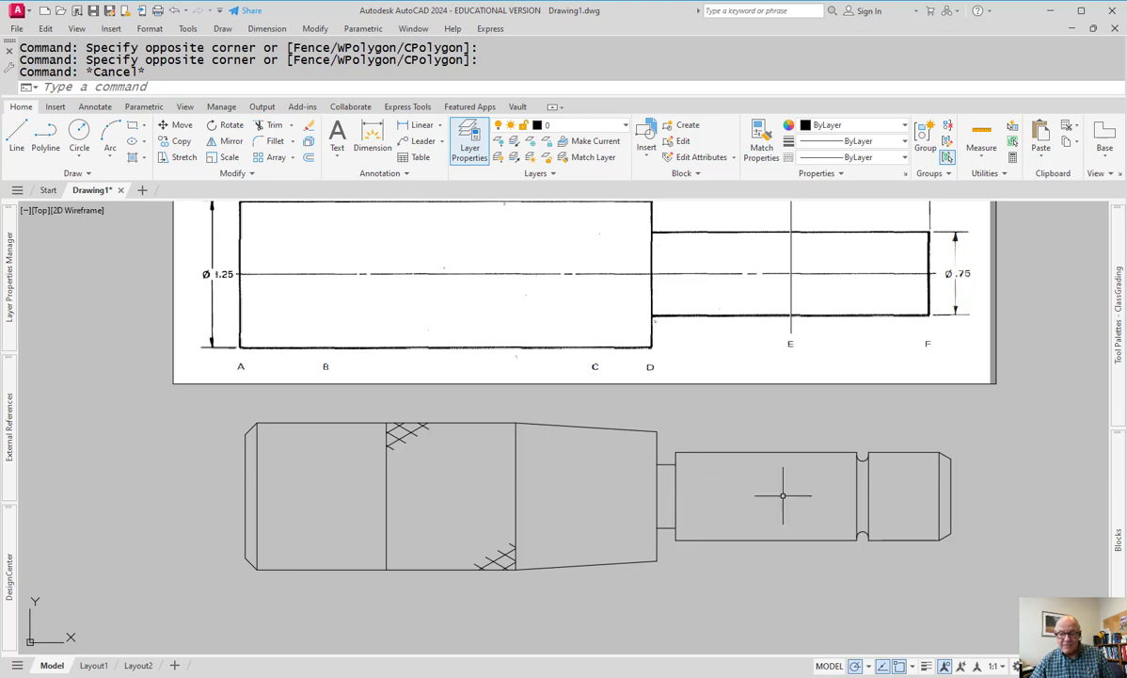
- Start a circle centred on the axis 1.2 from the handle's right end
{"action": "scroll", "coordinate": [811, 492], "scroll_direction": "up", "scroll_amount": 1}
{"action": "scroll", "coordinate": [809, 490], "scroll_direction": "down", "scroll_amount": 1}
{"action": "middle_click_drag", "start_coordinate": [832, 491], "coordinate": [724, 498]}
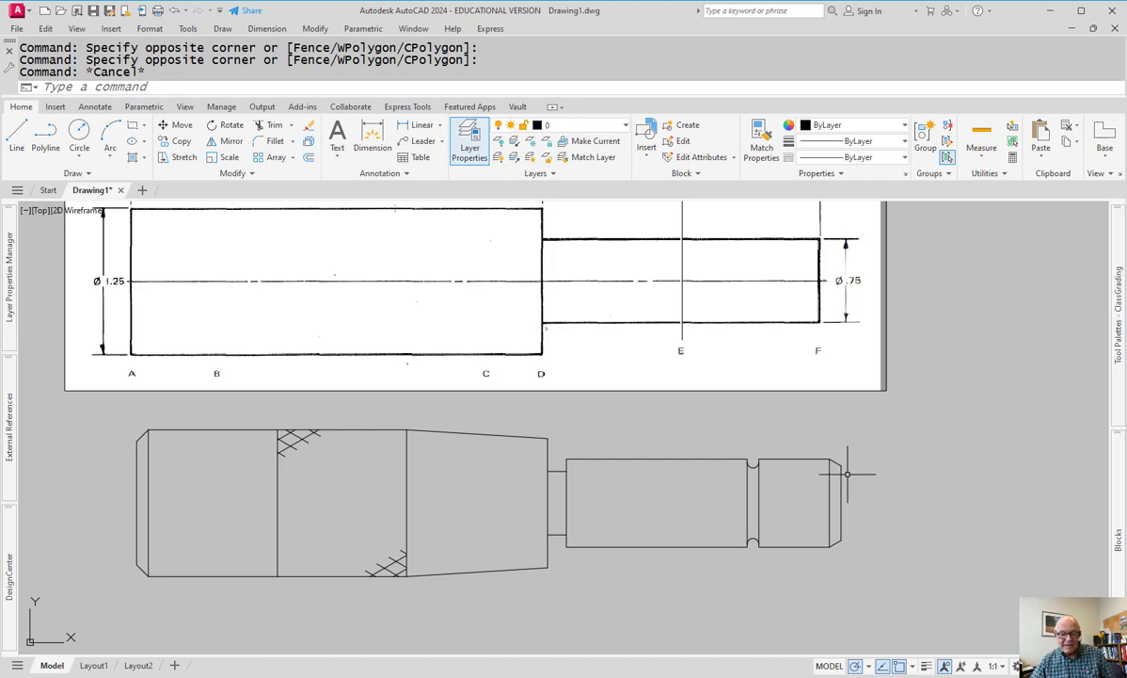
{"action": "mouse_move", "coordinate": [813, 461]}
{"action": "middle_mouse_down"}
{"action": "mouse_move", "coordinate": [806, 558]}
{"action": "mouse_move", "coordinate": [659, 471]}
{"action": "middle_mouse_up"}
{"action": "scroll", "coordinate": [802, 554], "scroll_direction": "down", "scroll_amount": 2}
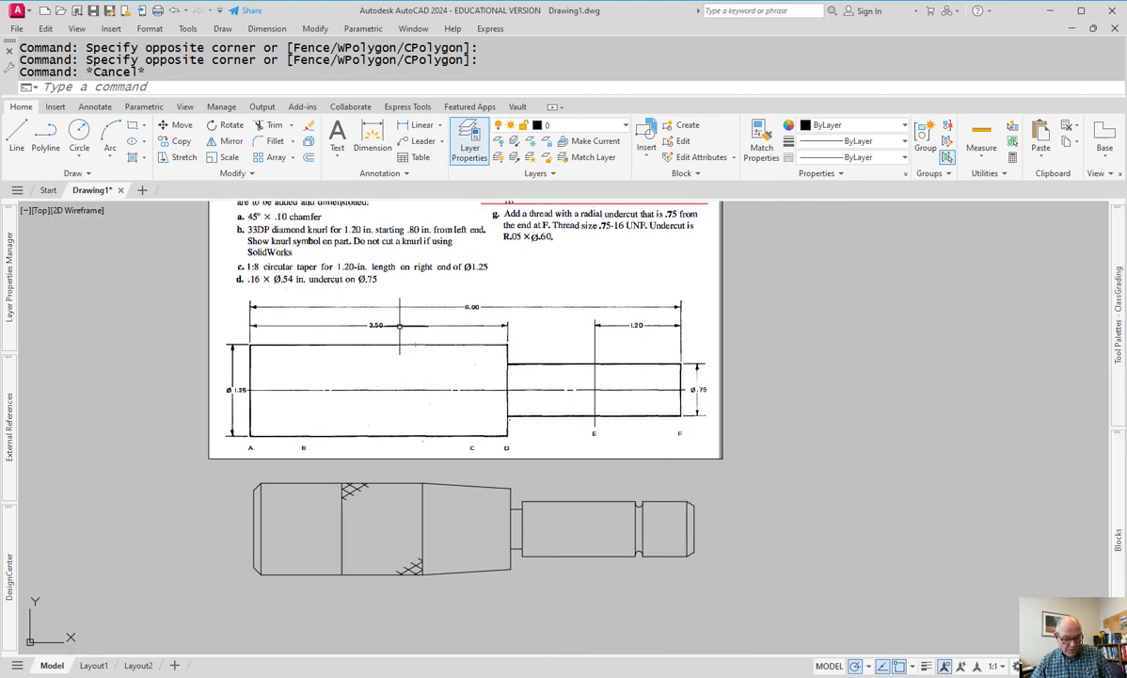
{"action": "type", "text": "c"}
{"action": "key", "text": "Return"}
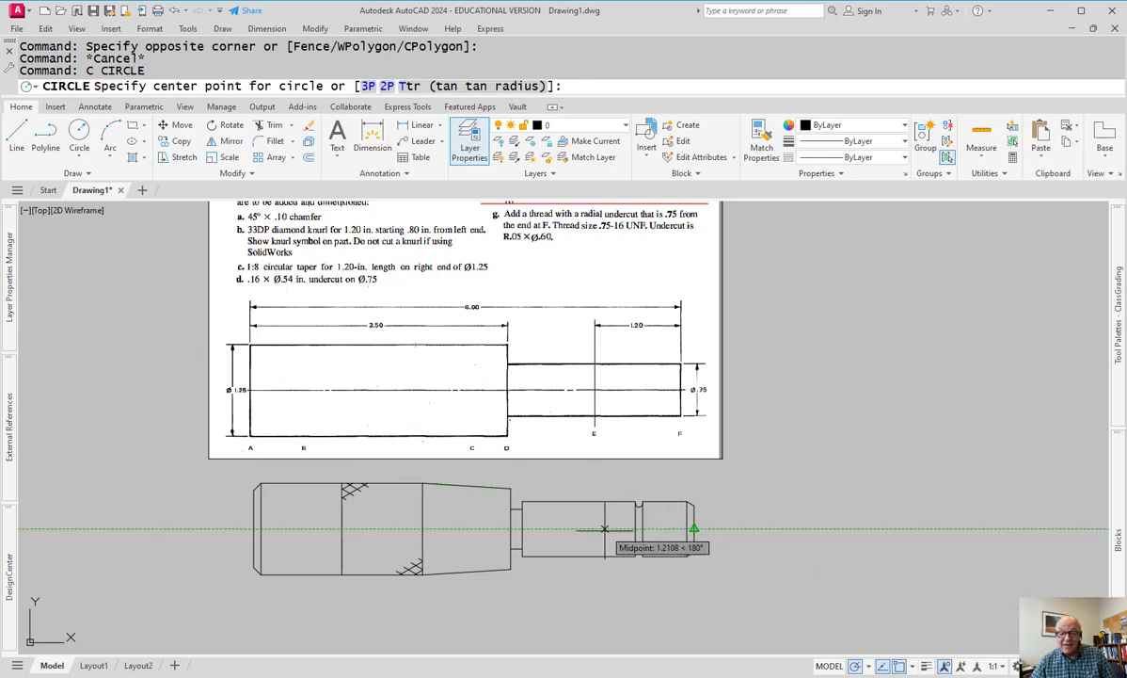
{"action": "type", "text": "1.2"}
{"action": "key", "text": "Return"}
- Give the cross-hole circle a 0.189 diameter
{"action": "type", "text": "d"}
{"action": "key", "text": "Return"}
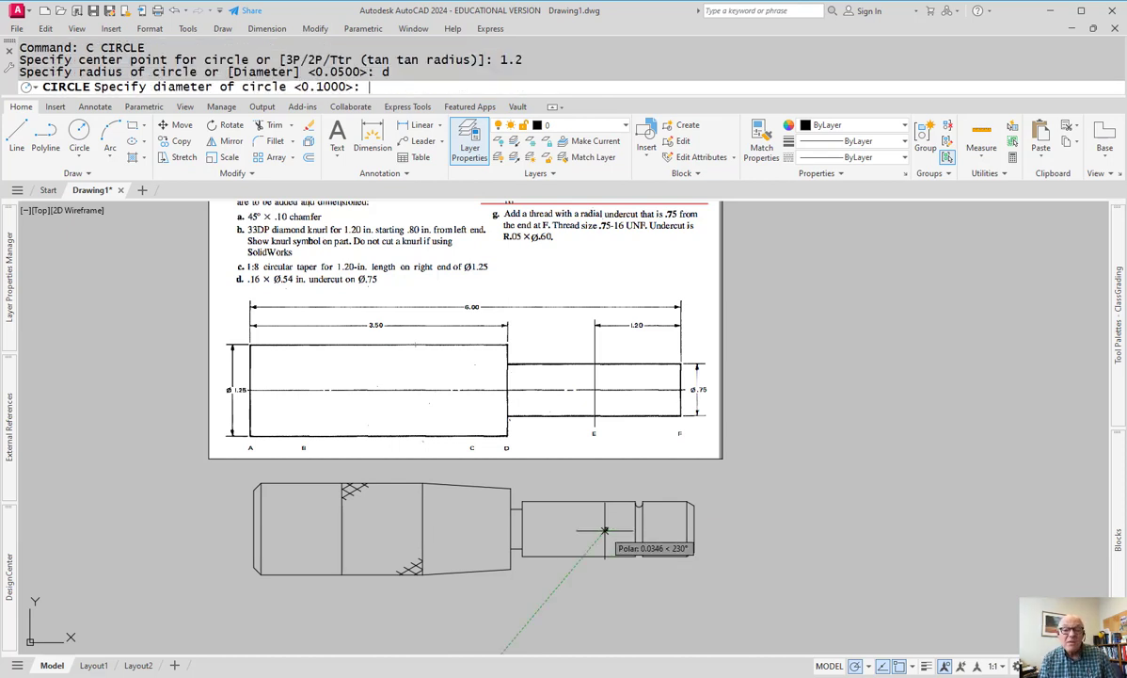
{"action": "scroll", "coordinate": [607, 523], "scroll_direction": "down", "scroll_amount": 2}
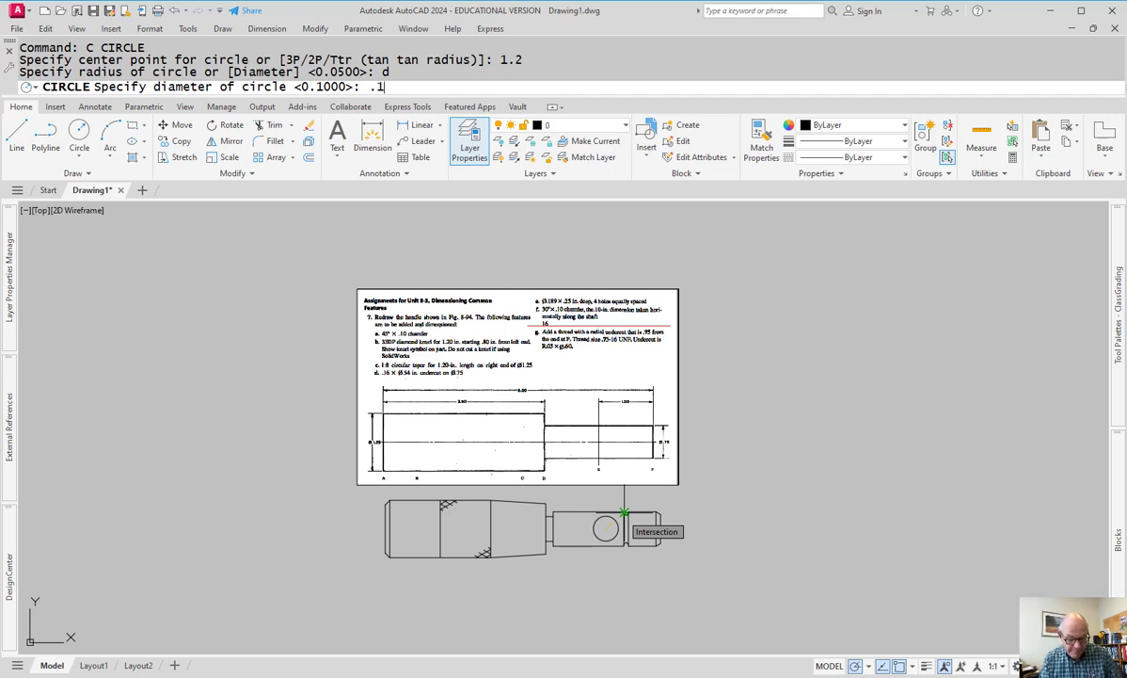
{"action": "key", "text": "Return"}
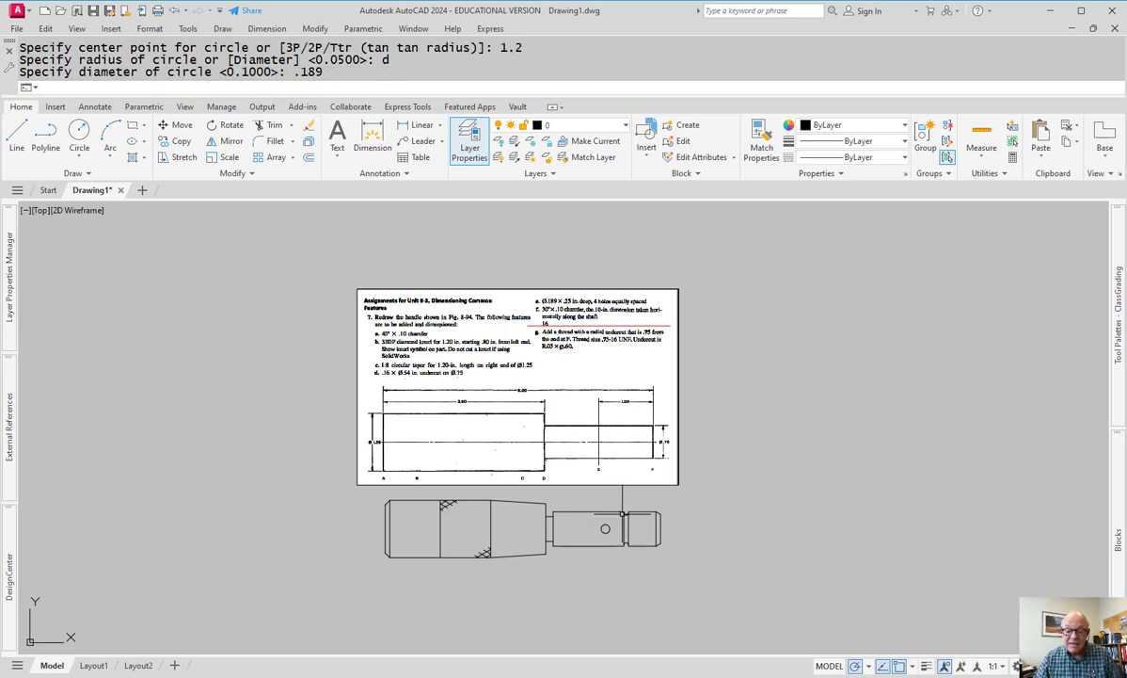
{"action": "scroll", "coordinate": [569, 496], "scroll_direction": "up", "scroll_amount": 2}
{"action": "scroll", "coordinate": [557, 464], "scroll_direction": "up", "scroll_amount": 2}
{"action": "mouse_move", "coordinate": [629, 551]}
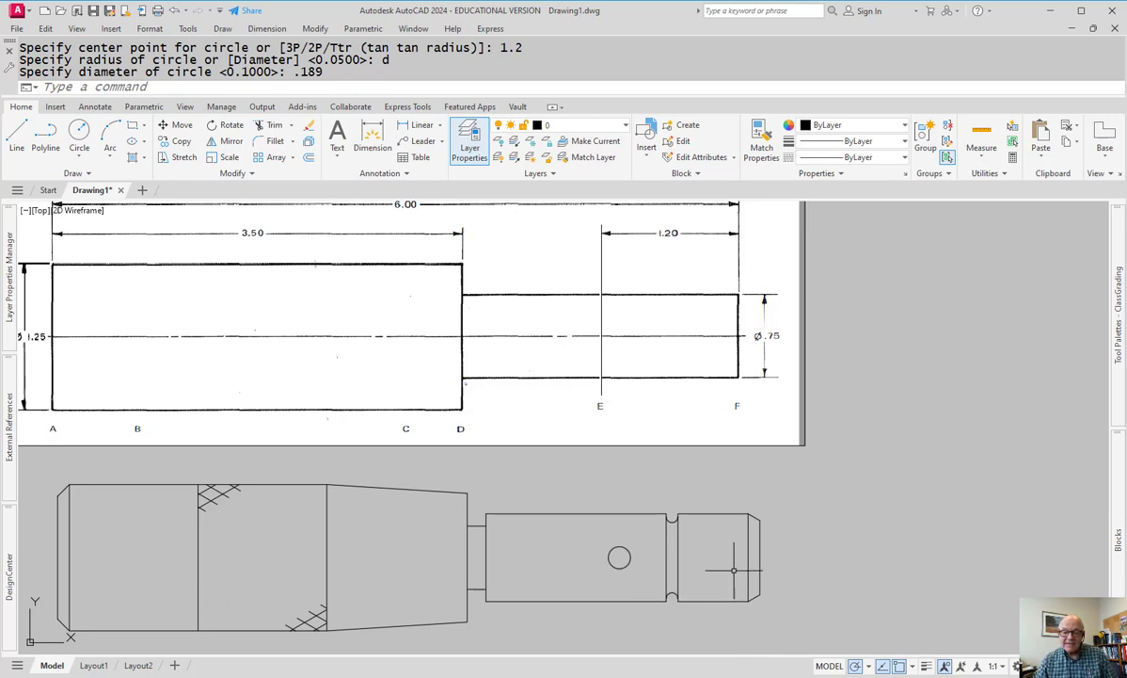
- Offset the threaded end's top and bottom edges through points just inside them
{"action": "scroll", "coordinate": [713, 530], "scroll_direction": "up", "scroll_amount": 2}
{"action": "type", "text": "o"}
{"action": "key", "text": "Return"}
{"action": "key", "text": "Escape"}
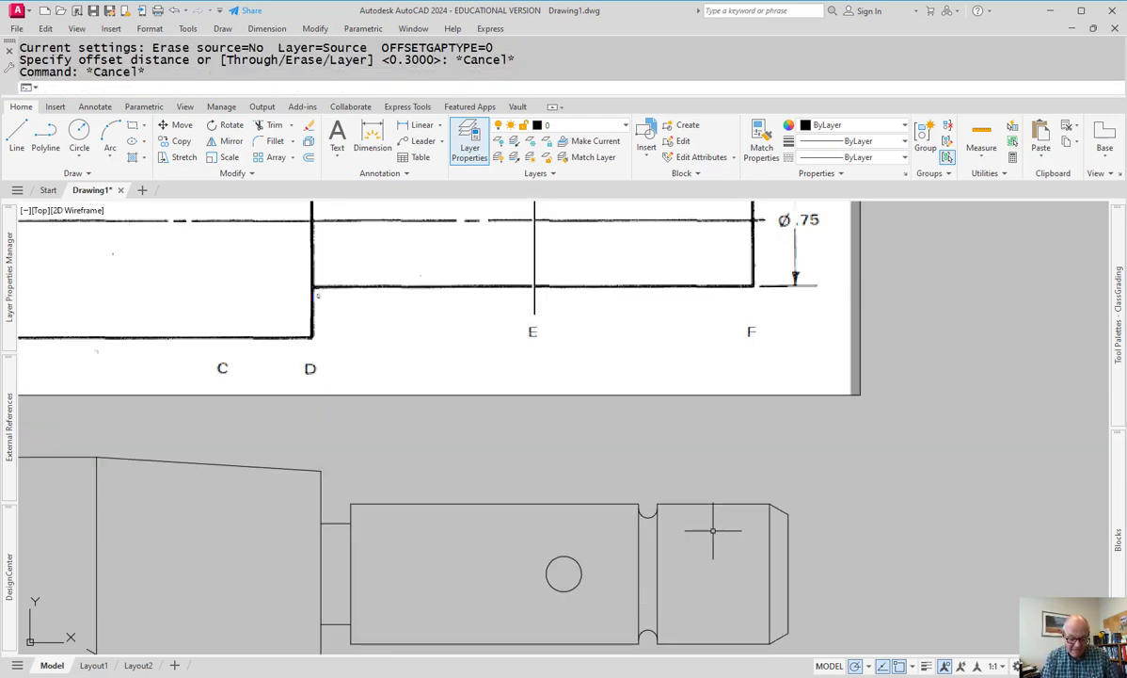
{"action": "type", "text": "o"}
{"action": "key", "text": "Return"}
{"action": "type", "text": "t"}
{"action": "key", "text": "Return"}
{"action": "left_click", "coordinate": [725, 505]}
{"action": "left_click", "coordinate": [787, 514]}
{"action": "left_click", "coordinate": [740, 645]}
{"action": "left_click", "coordinate": [791, 632]}
{"action": "key", "text": "Escape"}
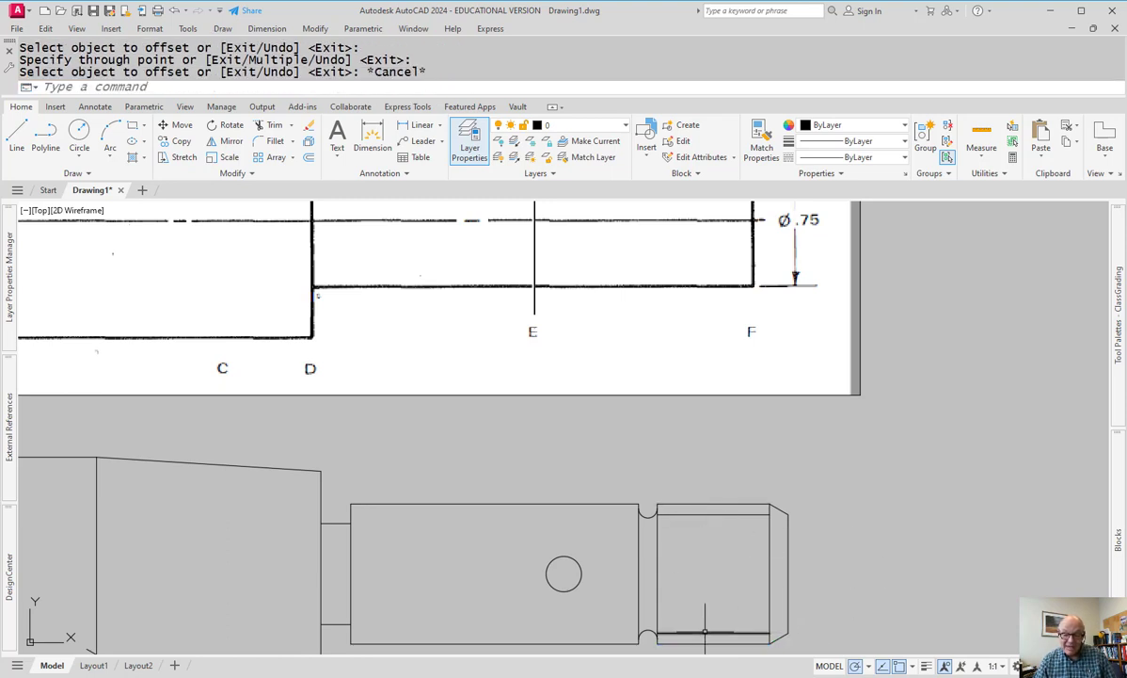
- Recentre the whole handle drawing and enter the -LA layer command
{"action": "scroll", "coordinate": [800, 576], "scroll_direction": "down", "scroll_amount": 2}
{"action": "middle_click_drag", "start_coordinate": [628, 556], "coordinate": [784, 531]}
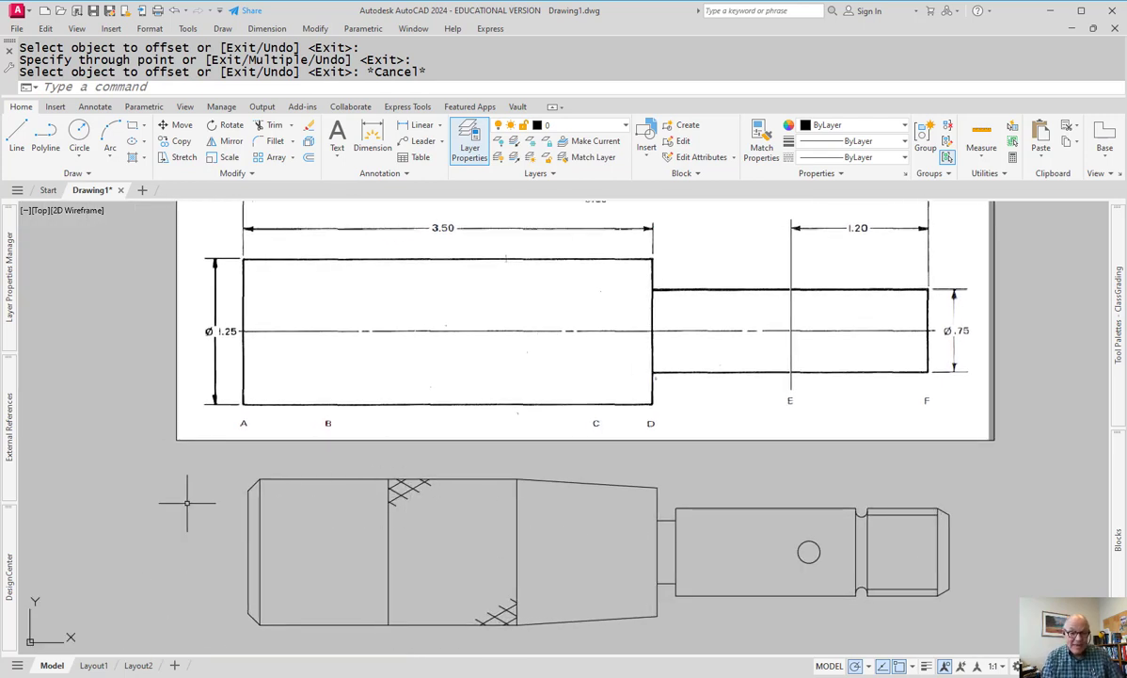
{"action": "type", "text": "-LA"}
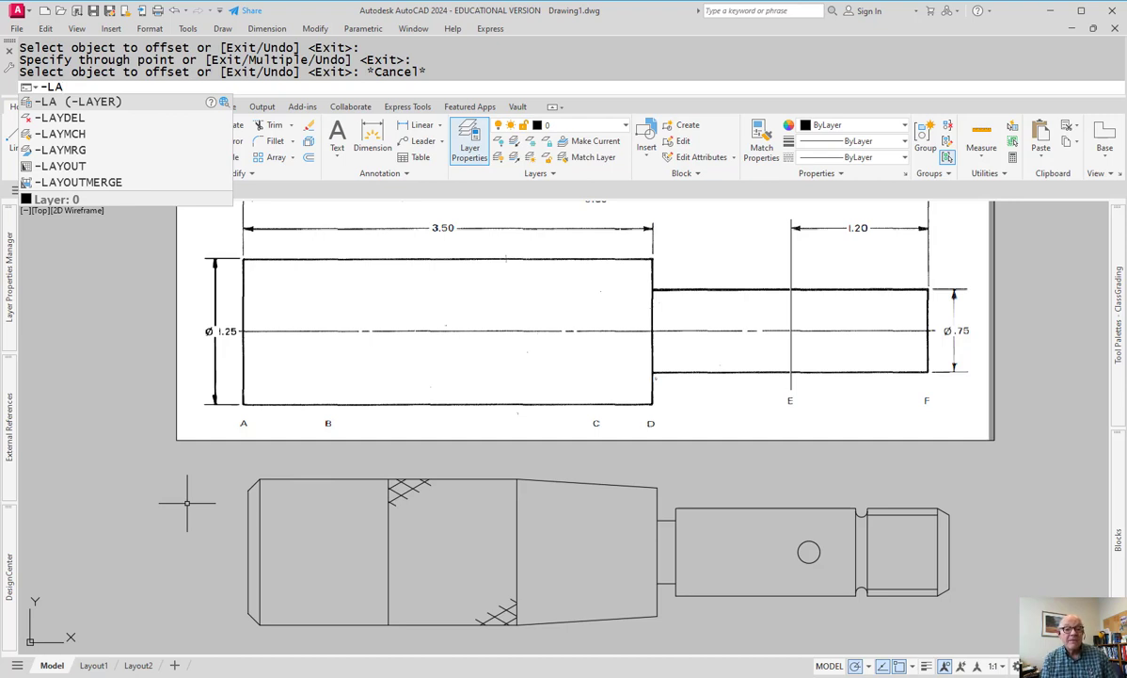
- Create layer obj with a 0.50 mm lineweight
{"action": "key", "text": "Return"}
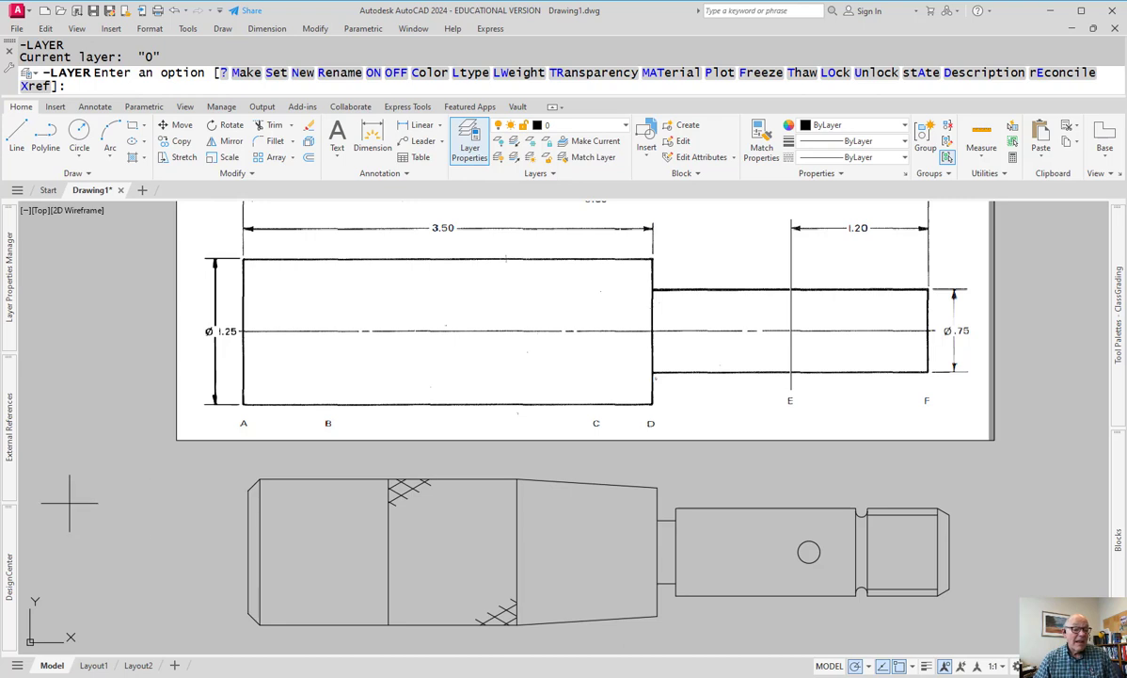
{"action": "mouse_move", "coordinate": [12, 299]}
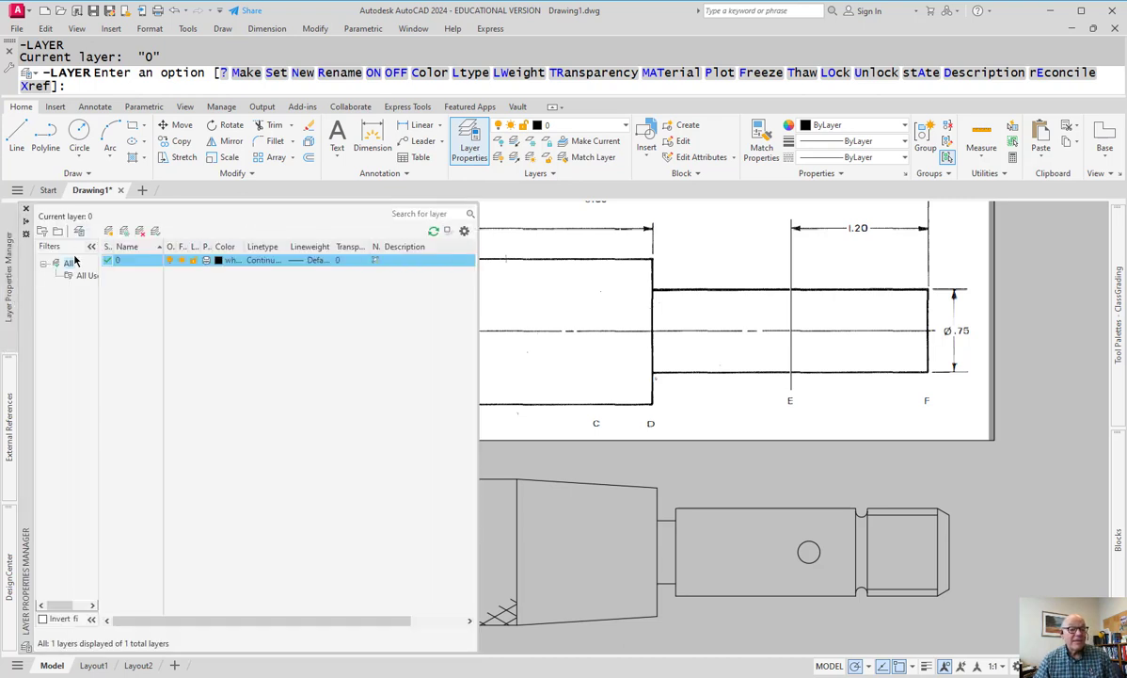
{"action": "left_click", "coordinate": [109, 232]}
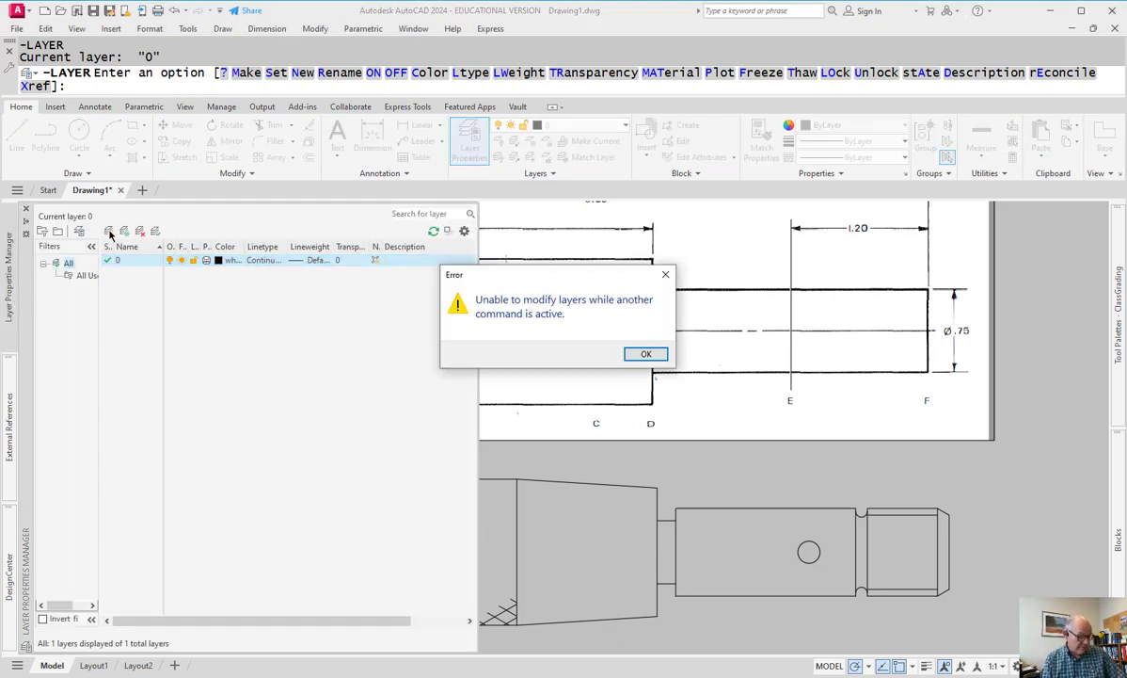
{"action": "key", "text": "Return"}
{"action": "key", "text": "Escape"}
{"action": "key", "text": "Escape"}
{"action": "mouse_move", "coordinate": [11, 282]}
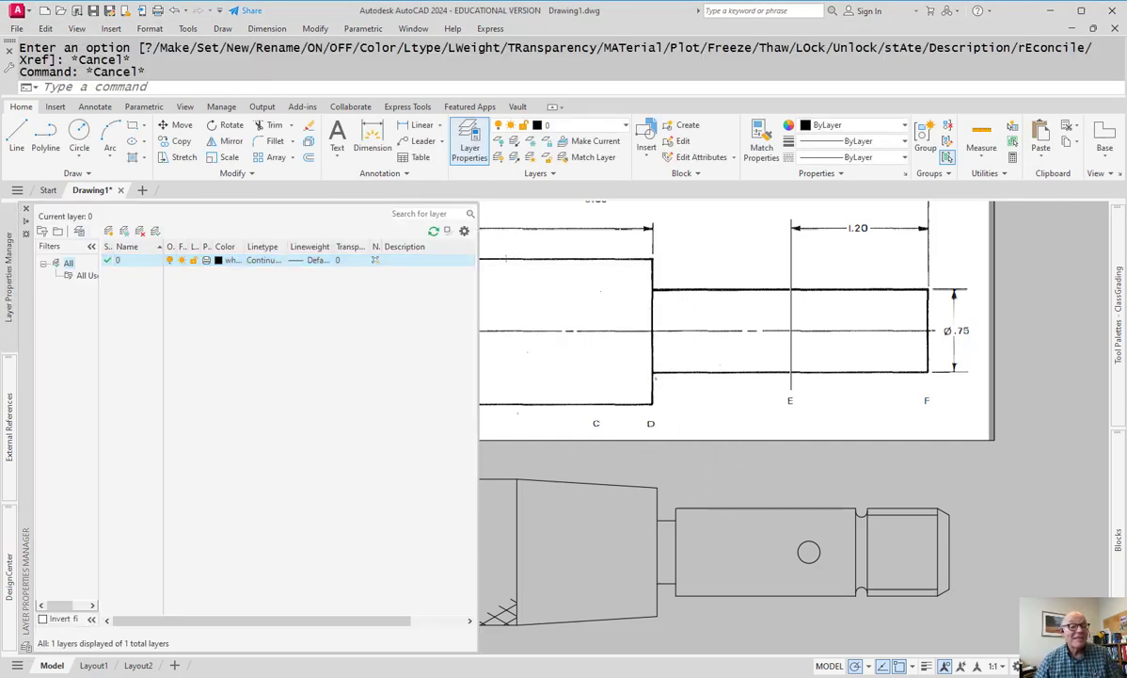
{"action": "left_click", "coordinate": [110, 232]}
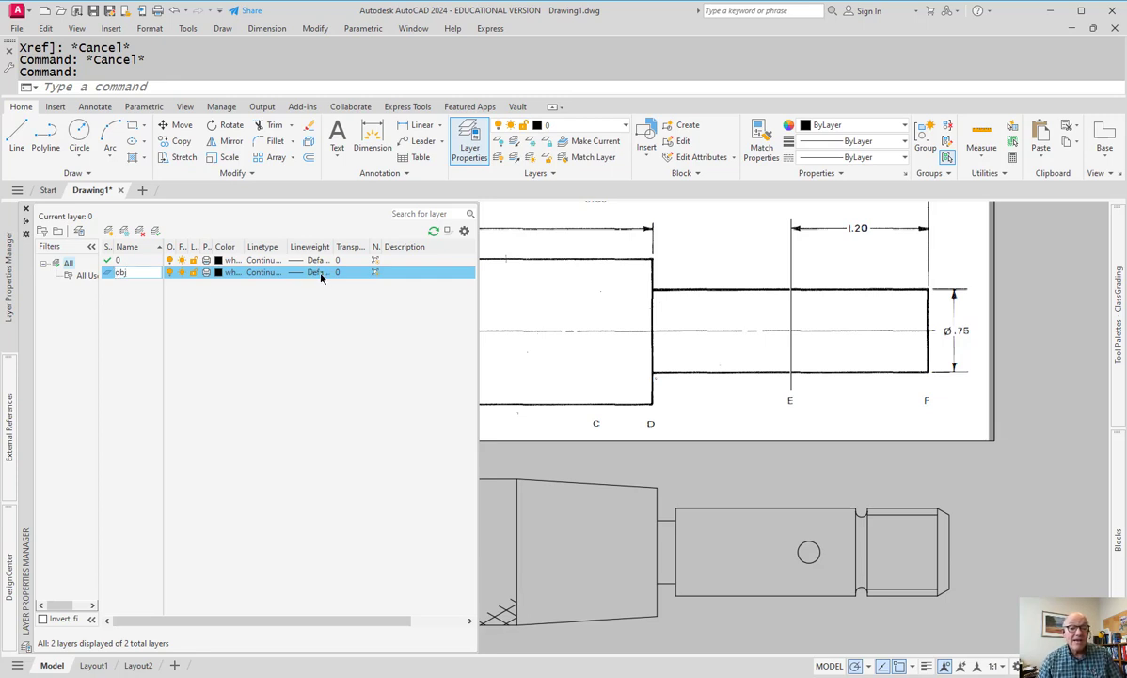
{"action": "key", "text": "Return"}
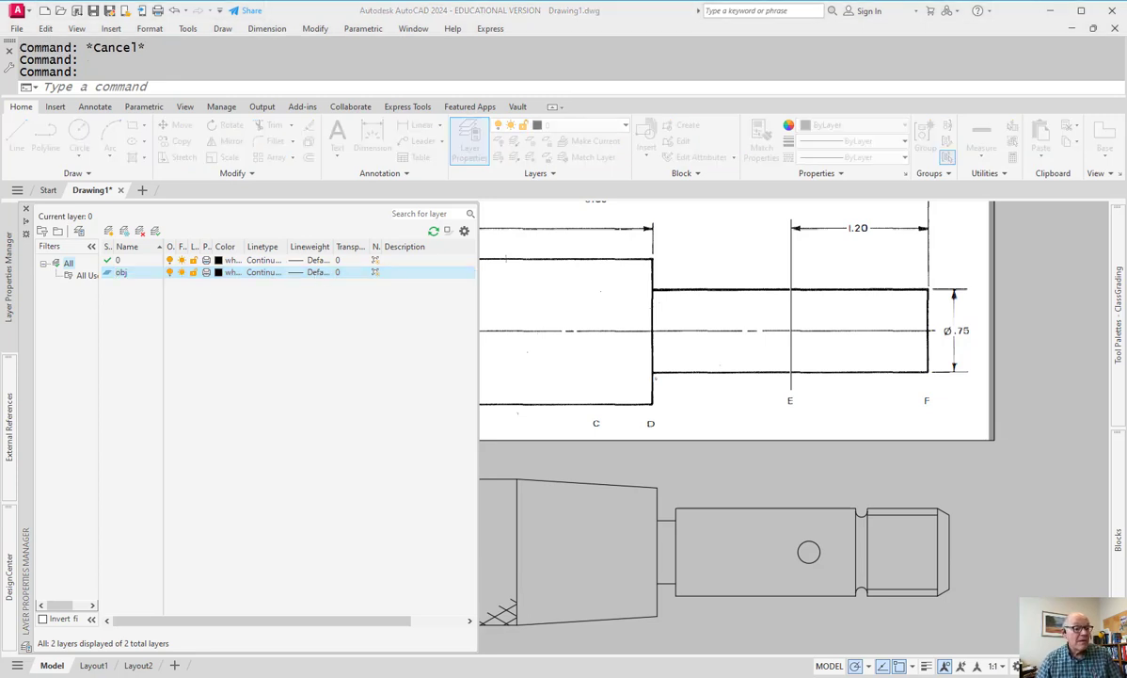
{"action": "left_click", "coordinate": [317, 272]}
{"action": "scroll", "coordinate": [390, 397], "scroll_direction": "down", "scroll_amount": 1}
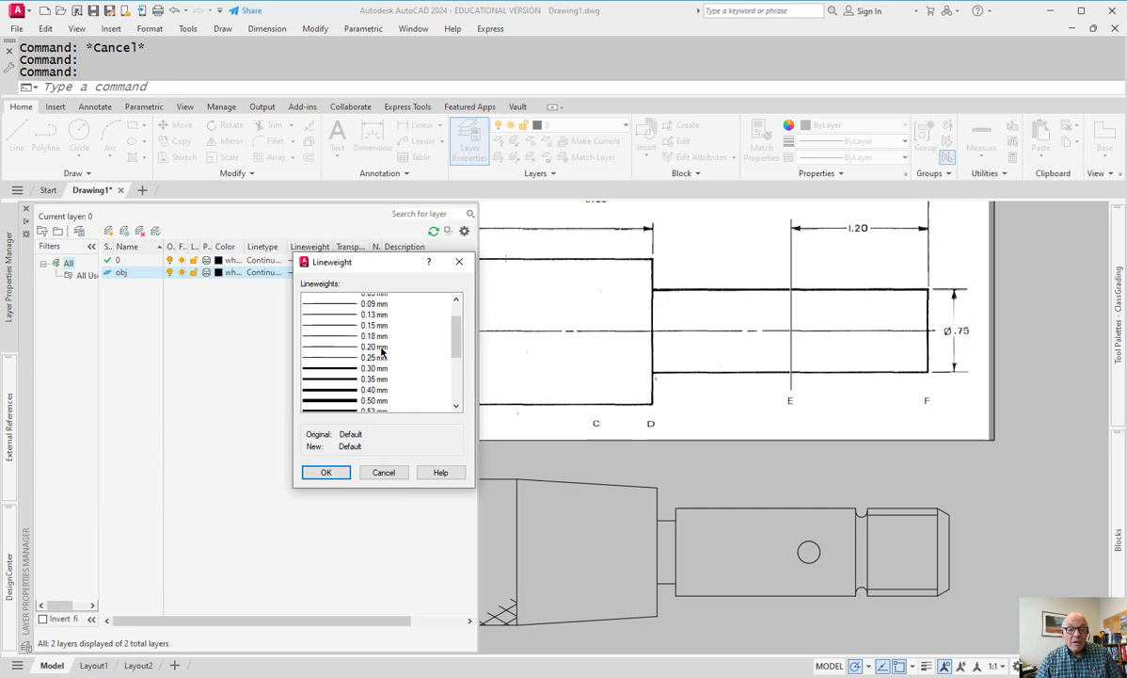
{"action": "left_click", "coordinate": [376, 395]}
{"action": "left_click", "coordinate": [330, 474]}
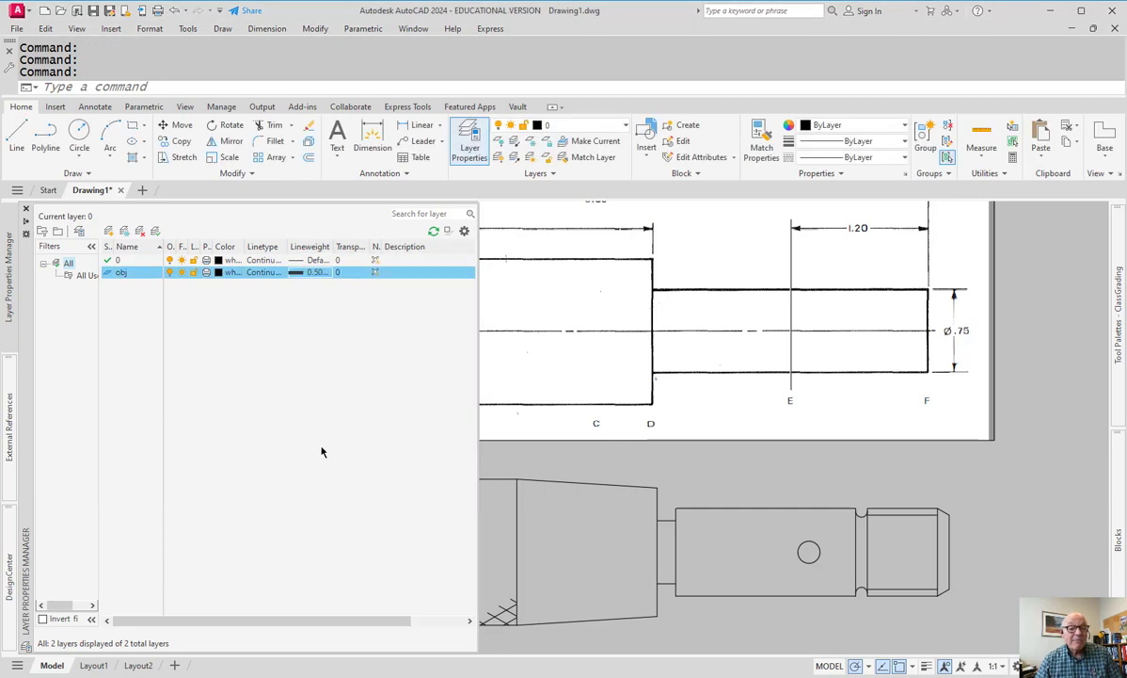
- Add a new layer named hat coloured cyan
{"action": "left_click", "coordinate": [120, 263]}
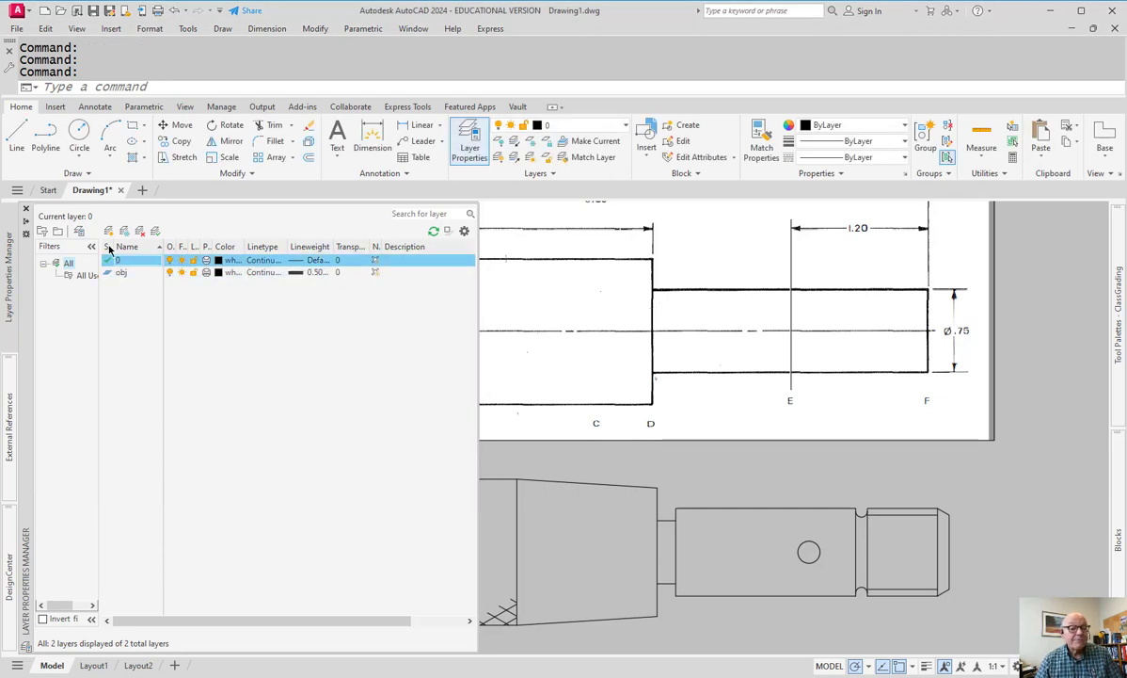
{"action": "left_click", "coordinate": [110, 232]}
{"action": "type", "text": "hat"}
{"action": "key", "text": "Return"}
{"action": "left_click", "coordinate": [222, 272]}
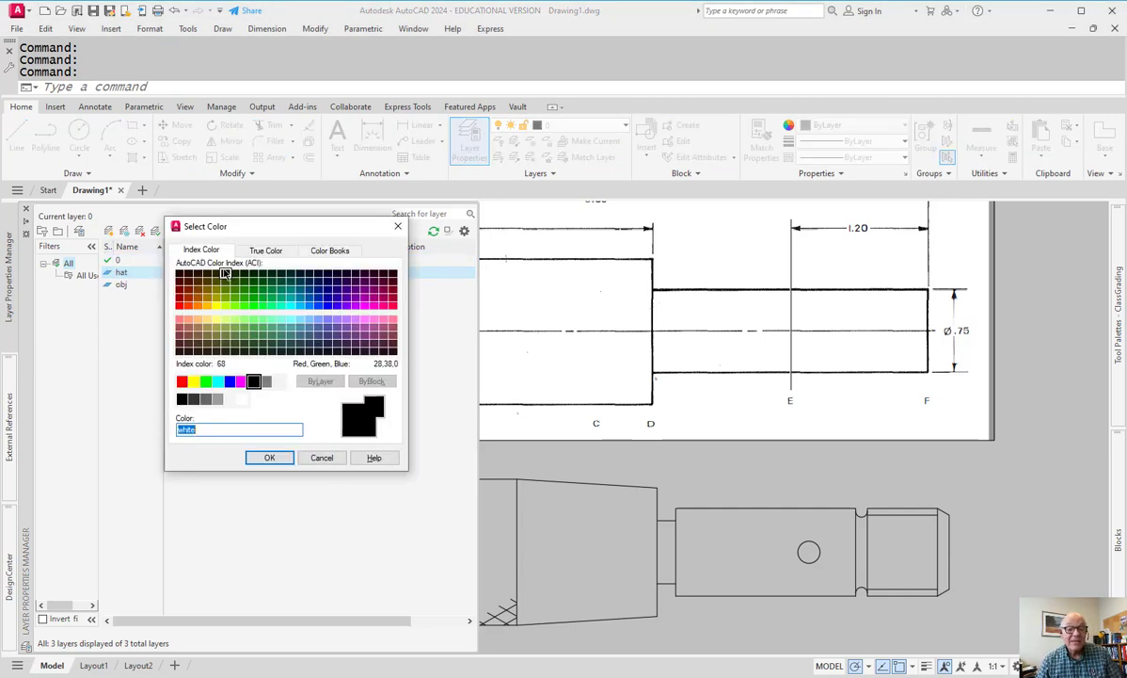
{"action": "left_click", "coordinate": [217, 381]}
{"action": "left_click", "coordinate": [269, 457]}
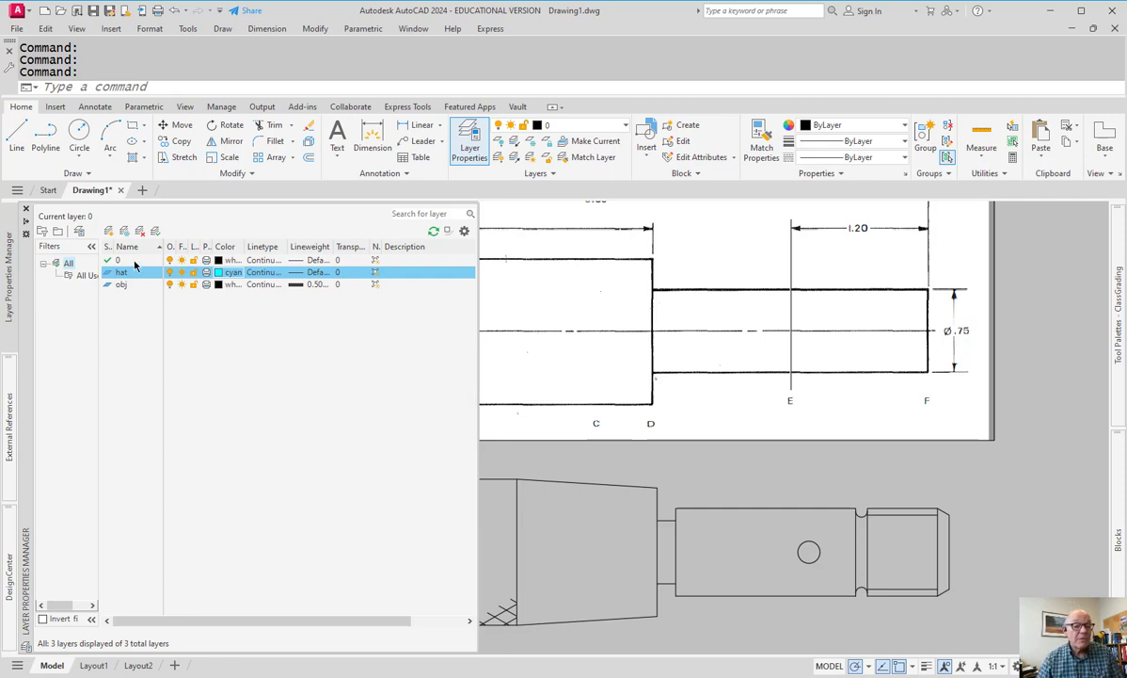
- Add another layer, hid, coloured blue
{"action": "left_click", "coordinate": [108, 231]}
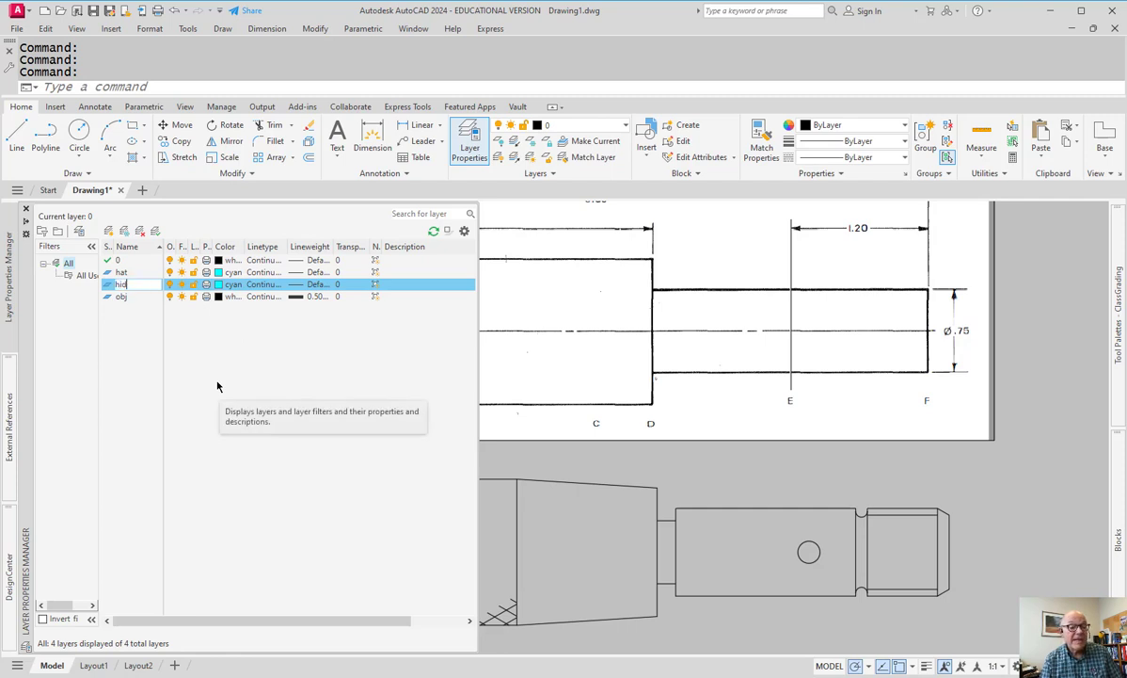
{"action": "left_click", "coordinate": [220, 284]}
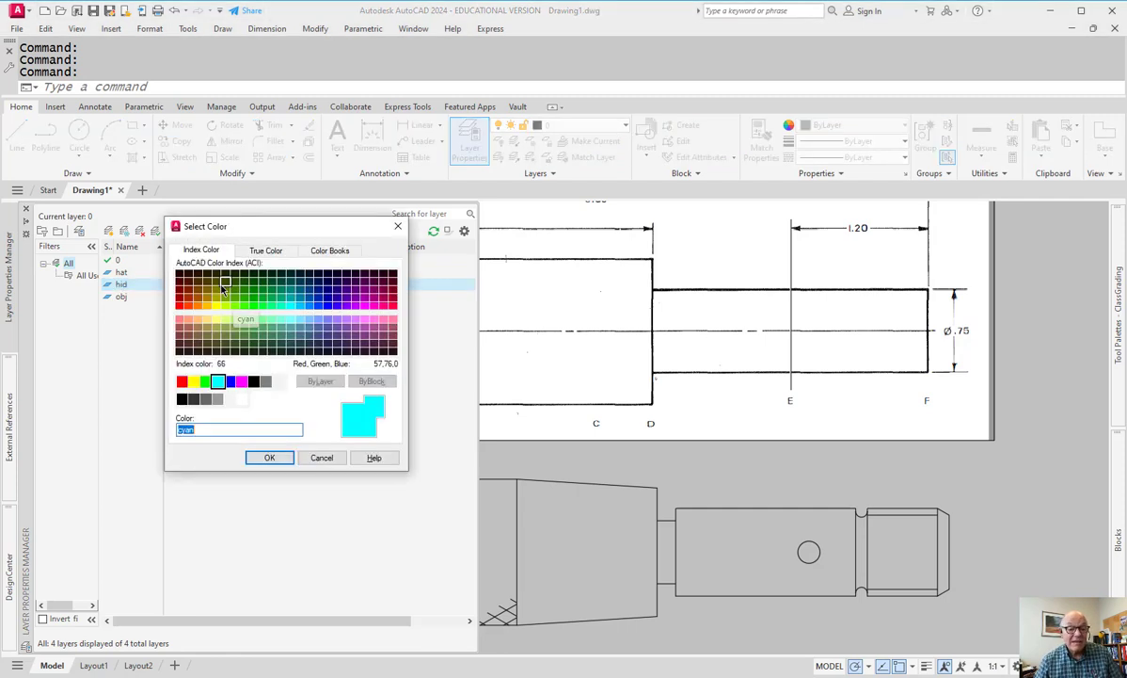
{"action": "left_click", "coordinate": [230, 381]}
{"action": "left_click", "coordinate": [269, 458]}
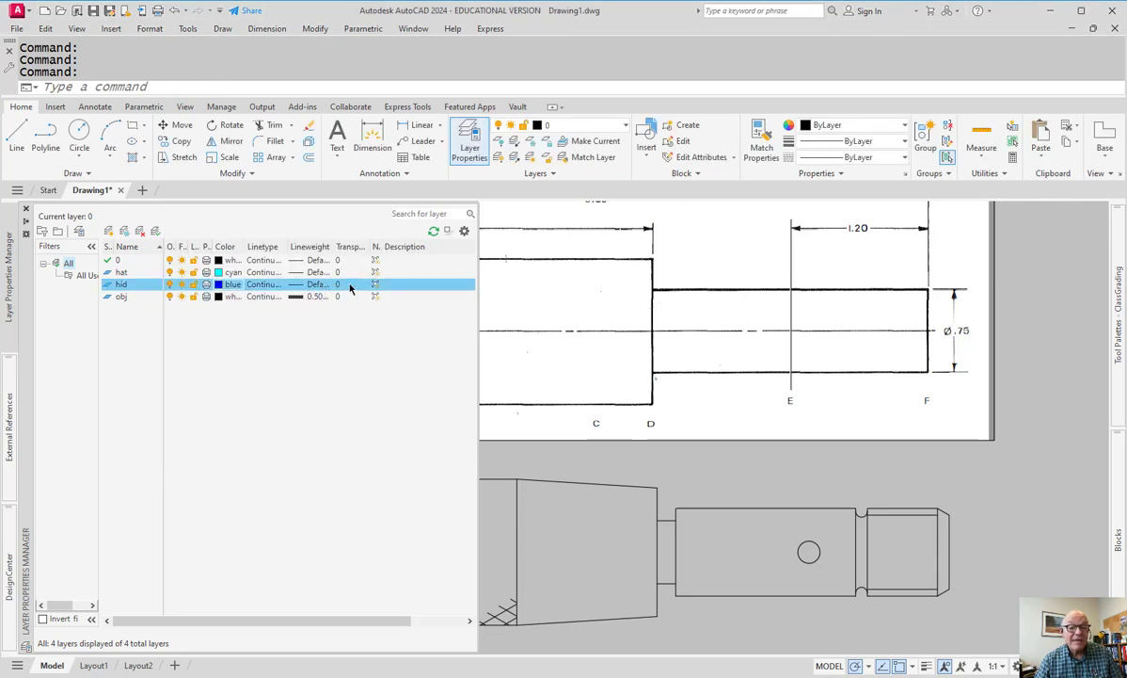
- Load the HIDDEN2 linetype and assign it to the hid layer
{"action": "left_click", "coordinate": [264, 285]}
{"action": "left_click", "coordinate": [592, 417]}
{"action": "scroll", "coordinate": [541, 334], "scroll_direction": "down", "scroll_amount": 4}
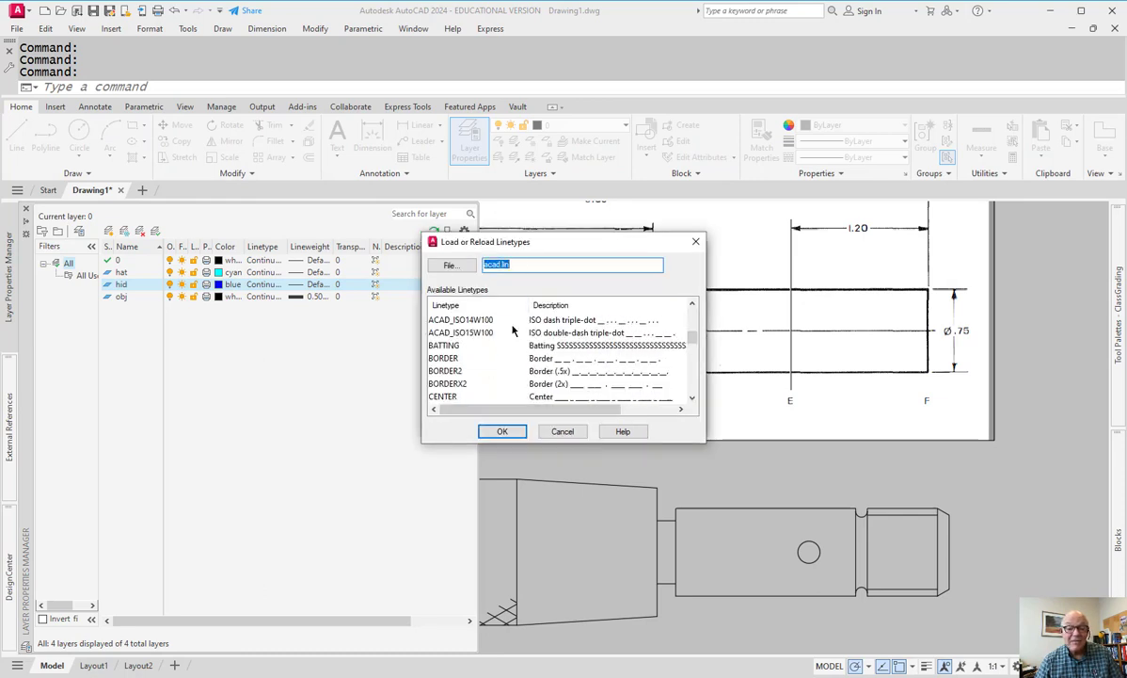
{"action": "scroll", "coordinate": [485, 337], "scroll_direction": "down", "scroll_amount": 4}
{"action": "scroll", "coordinate": [480, 351], "scroll_direction": "down", "scroll_amount": 2}
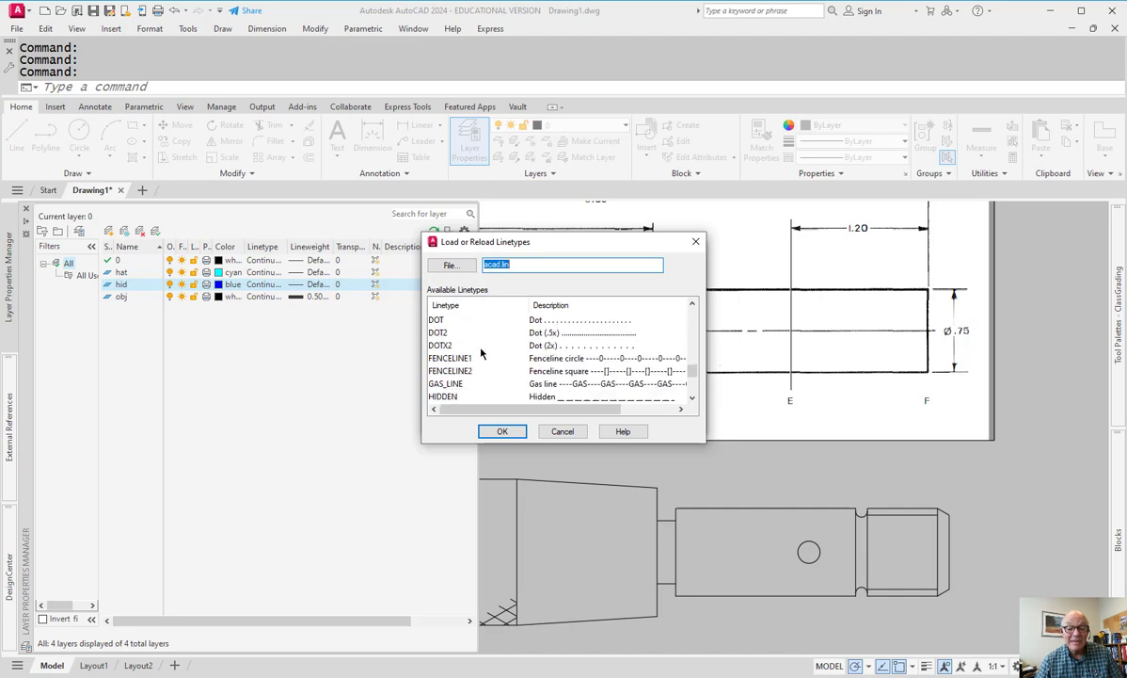
{"action": "scroll", "coordinate": [480, 351], "scroll_direction": "down", "scroll_amount": 1}
{"action": "left_click", "coordinate": [445, 370]}
{"action": "left_click", "coordinate": [502, 431]}
{"action": "left_click", "coordinate": [476, 321]}
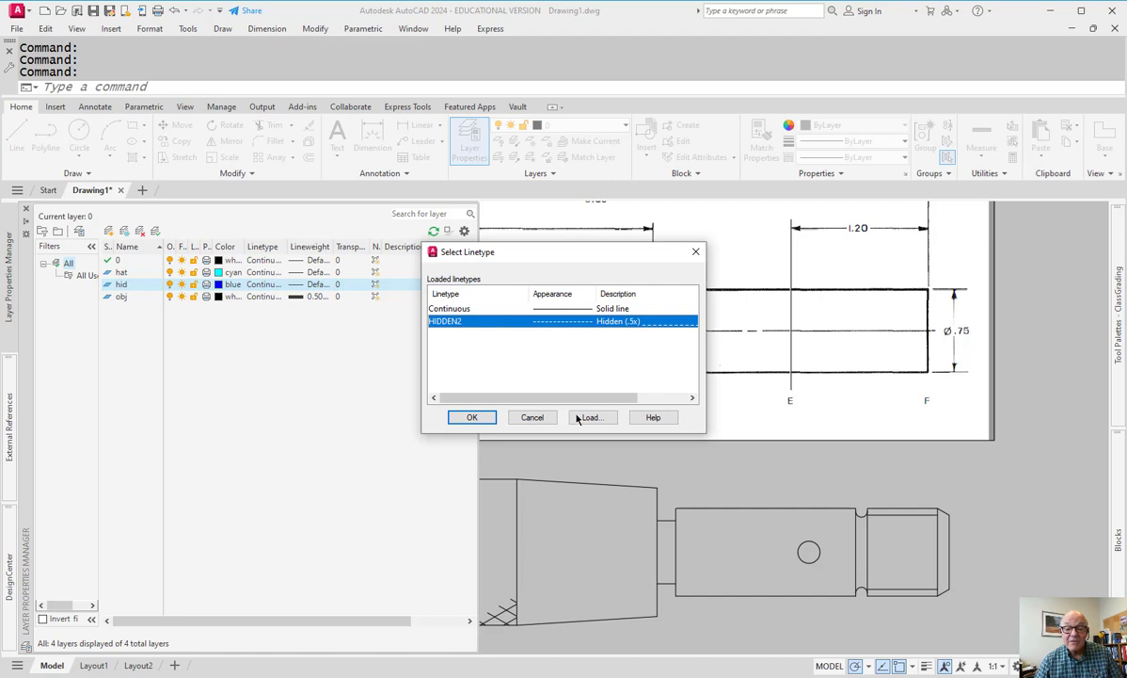
{"action": "left_click", "coordinate": [475, 417]}
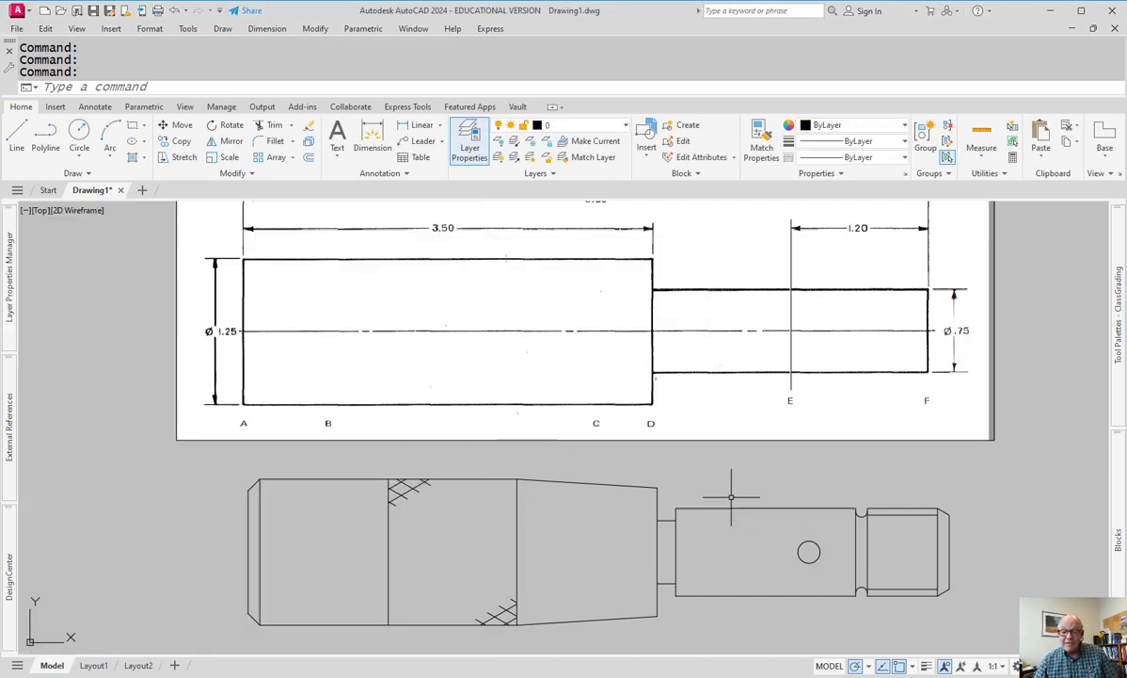
- Put the selected knurl hatch lines on the cyan hat layer
{"action": "left_click", "coordinate": [228, 472]}
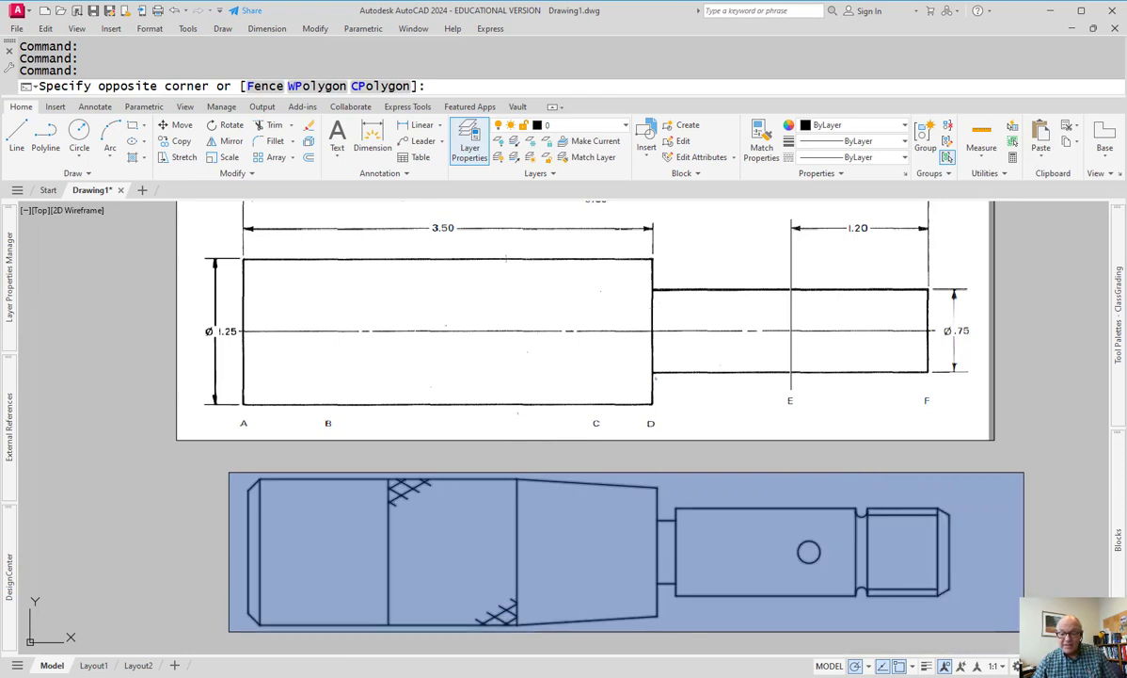
{"action": "left_click", "coordinate": [1000, 651]}
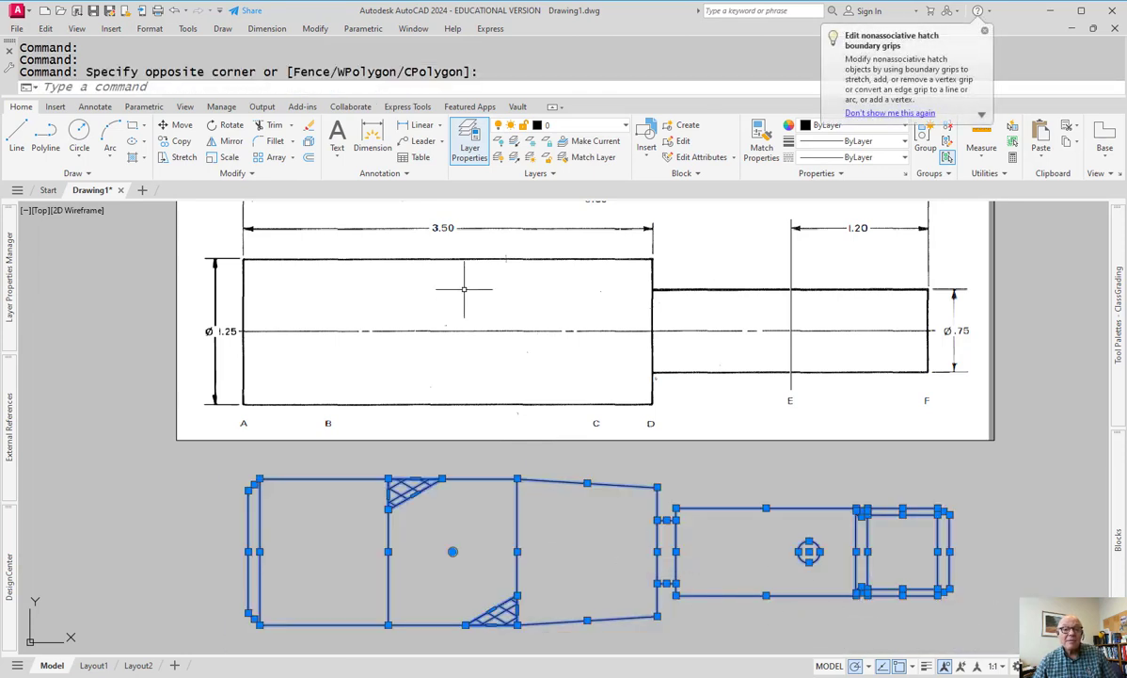
{"action": "left_click", "coordinate": [547, 125]}
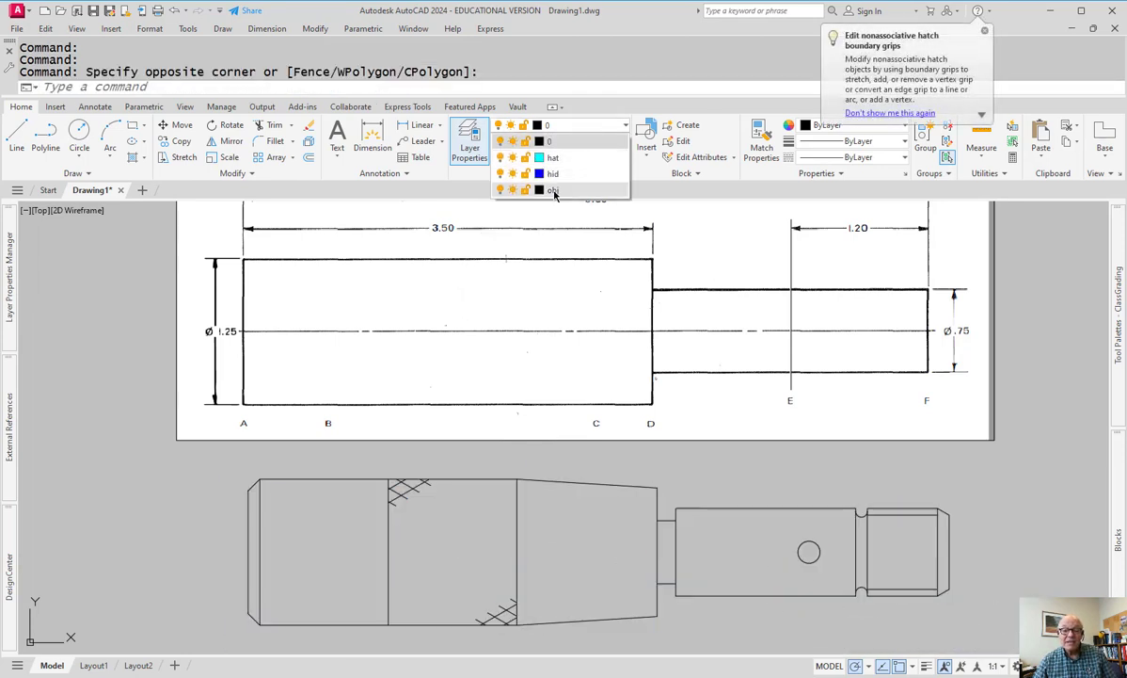
{"action": "key", "text": "Escape"}
{"action": "left_click", "coordinate": [345, 453]}
{"action": "left_click", "coordinate": [458, 517]}
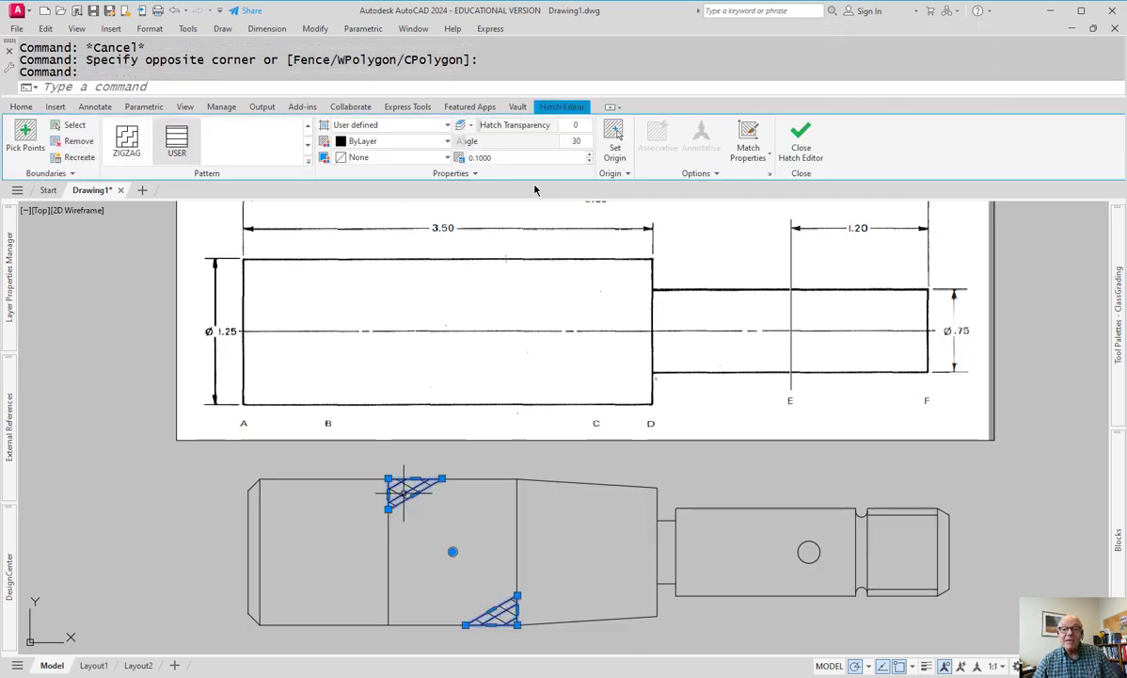
{"action": "left_click", "coordinate": [23, 106]}
{"action": "left_click", "coordinate": [583, 127]}
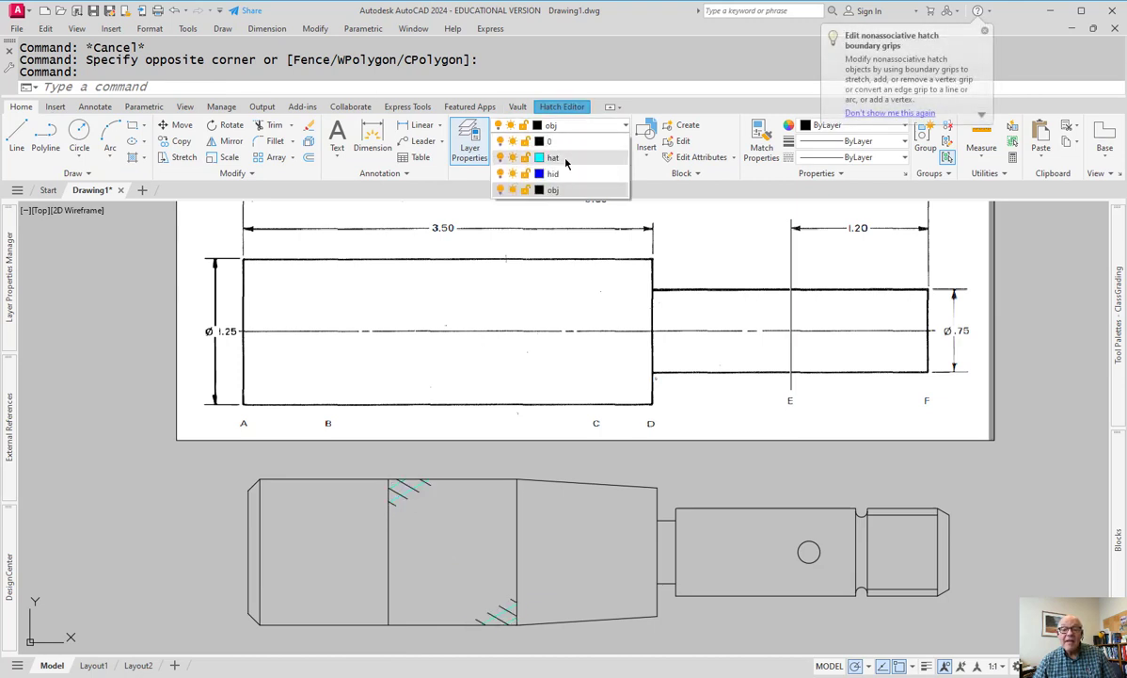
{"action": "left_click", "coordinate": [557, 156]}
{"action": "key", "text": "Escape"}
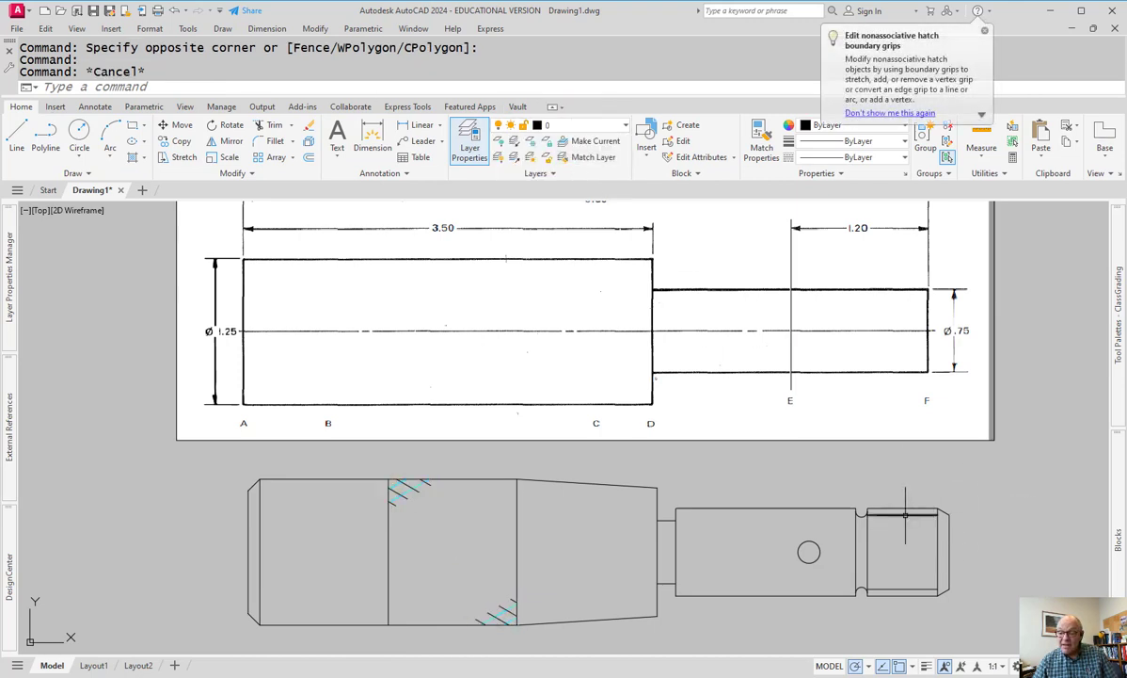
- Move the top and bottom thread lines to the hid layer and turn on lineweight display
{"action": "left_click", "coordinate": [890, 514]}
{"action": "left_click", "coordinate": [908, 588]}
{"action": "left_click", "coordinate": [585, 124]}
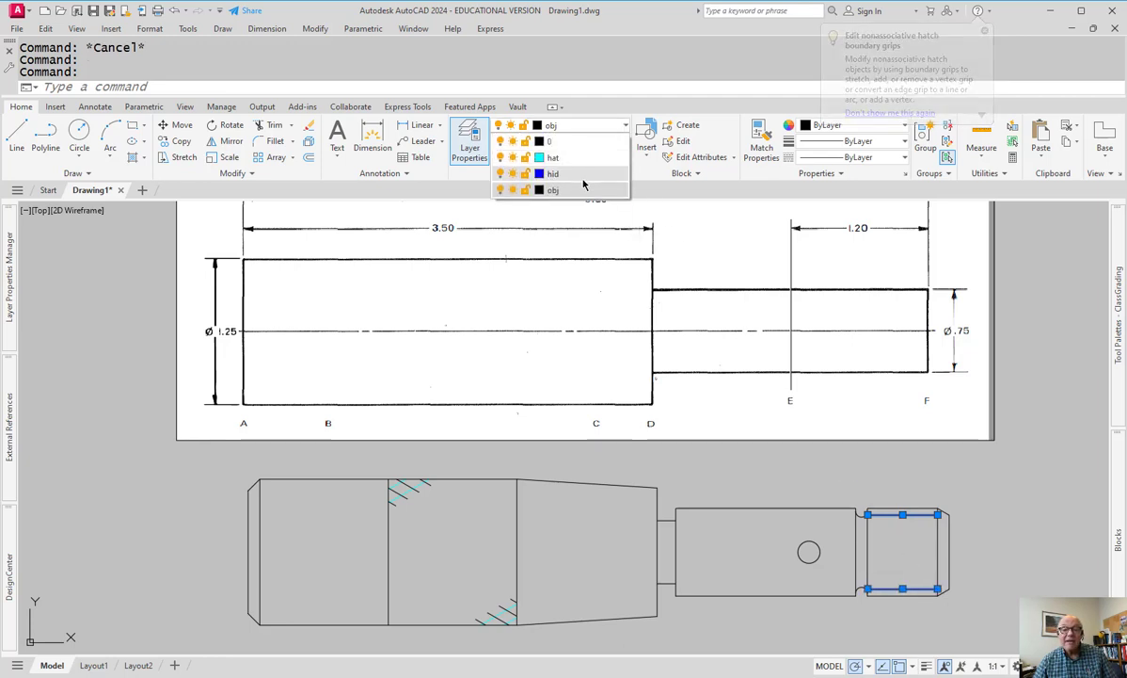
{"action": "left_click", "coordinate": [582, 183]}
{"action": "key", "text": "Escape"}
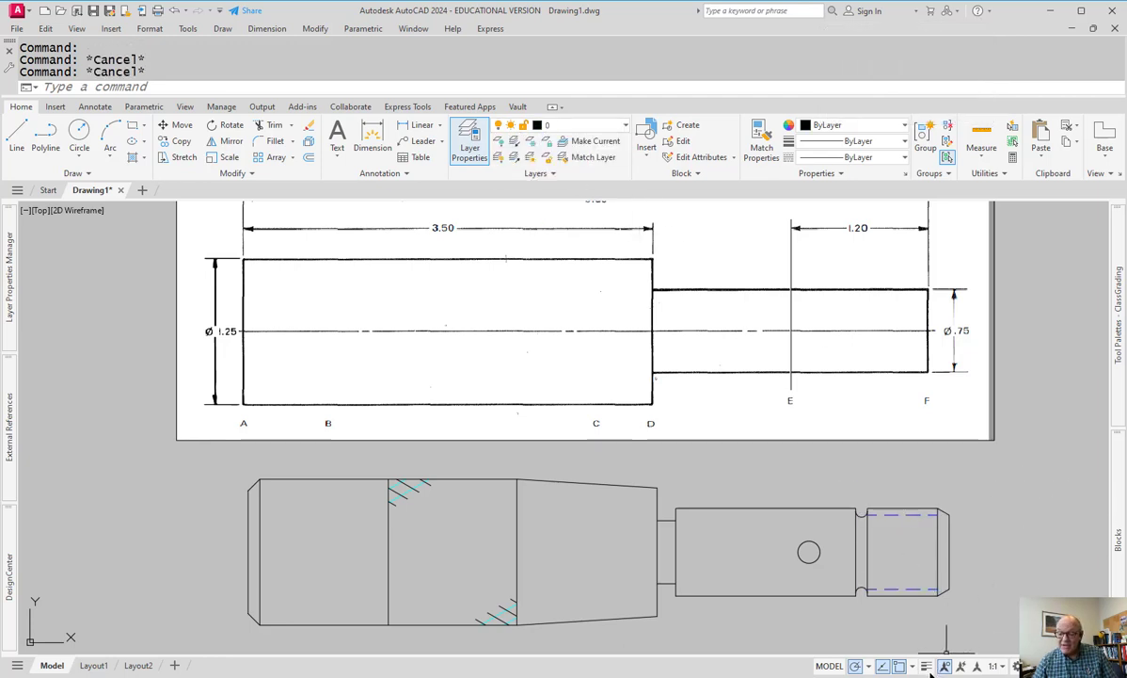
{"action": "left_click", "coordinate": [927, 666]}
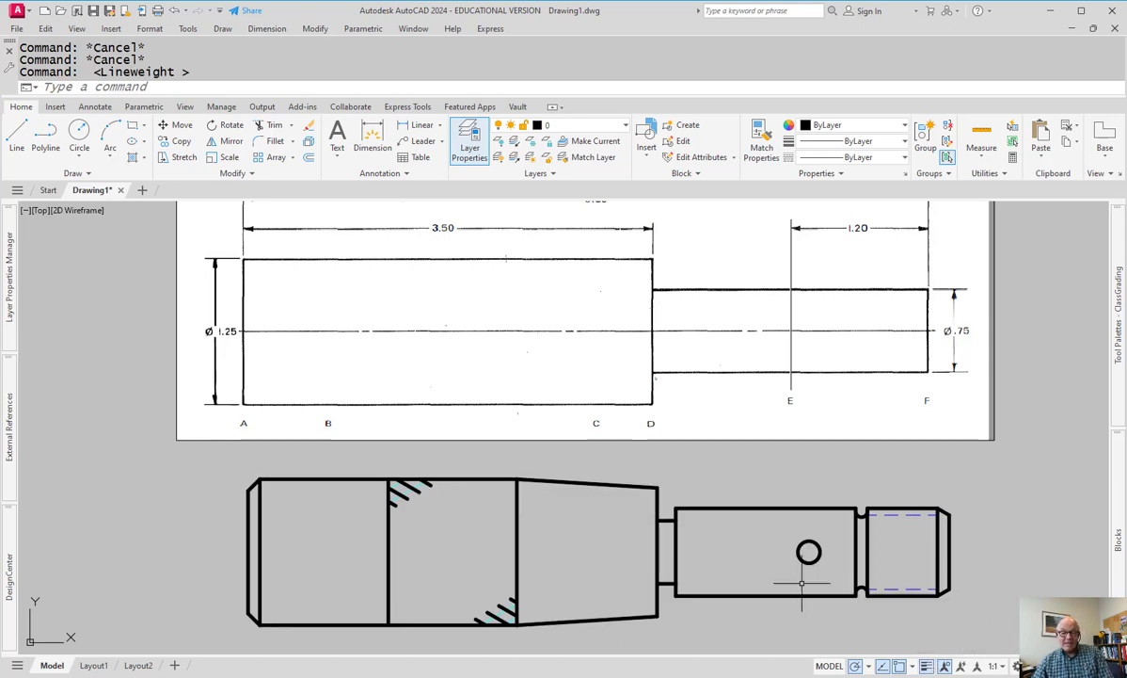
{"action": "key", "text": "Escape"}
- Move the remaining 150° knurl hatch from black onto the cyan hat layer
{"action": "left_click", "coordinate": [410, 487]}
{"action": "key", "text": "Escape"}
{"action": "scroll", "coordinate": [419, 490], "scroll_direction": "up", "scroll_amount": 8}
{"action": "left_click", "coordinate": [371, 462]}
{"action": "left_click", "coordinate": [390, 483]}
{"action": "scroll", "coordinate": [484, 540], "scroll_direction": "down", "scroll_amount": 5}
{"action": "mouse_move", "coordinate": [515, 544]}
{"action": "middle_mouse_down"}
{"action": "mouse_move", "coordinate": [560, 486]}
{"action": "mouse_move", "coordinate": [527, 419]}
{"action": "middle_mouse_up"}
{"action": "scroll", "coordinate": [597, 586], "scroll_direction": "up", "scroll_amount": 4}
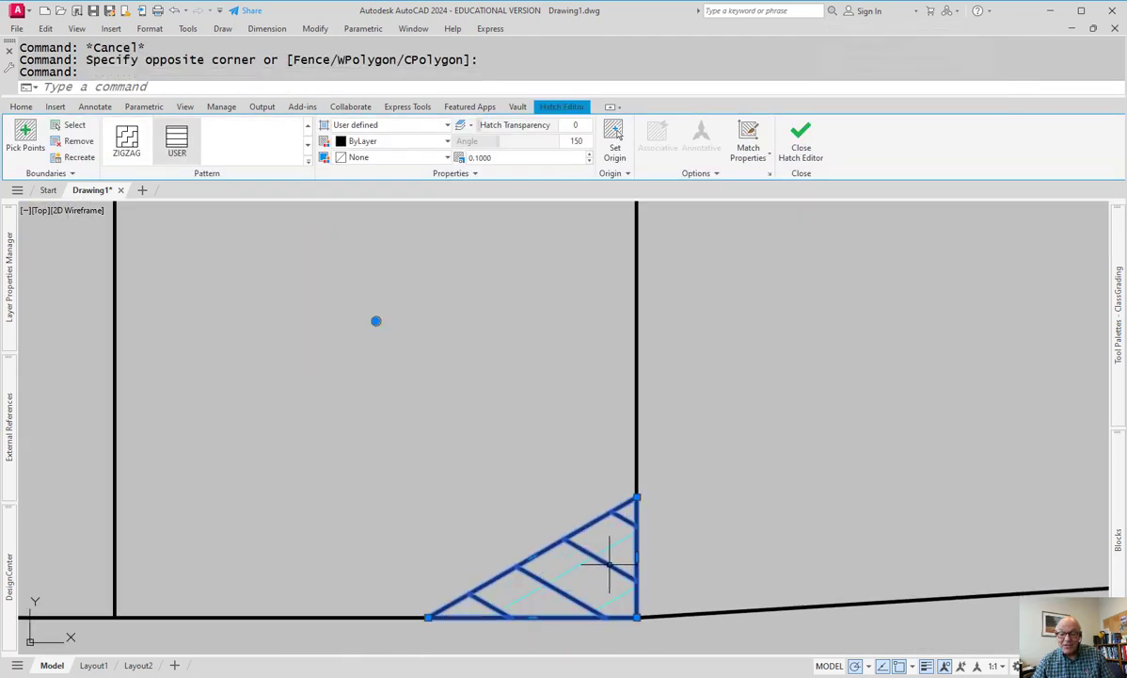
{"action": "scroll", "coordinate": [576, 456], "scroll_direction": "down", "scroll_amount": 2}
{"action": "scroll", "coordinate": [544, 203], "scroll_direction": "down", "scroll_amount": 3}
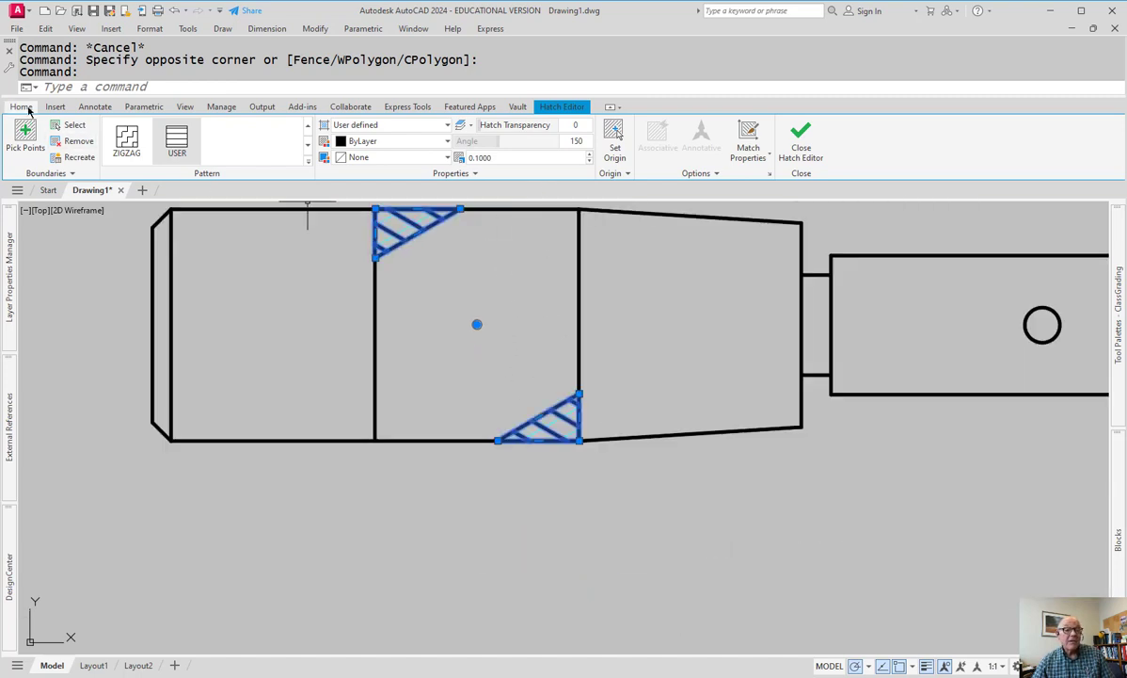
{"action": "left_click", "coordinate": [26, 108]}
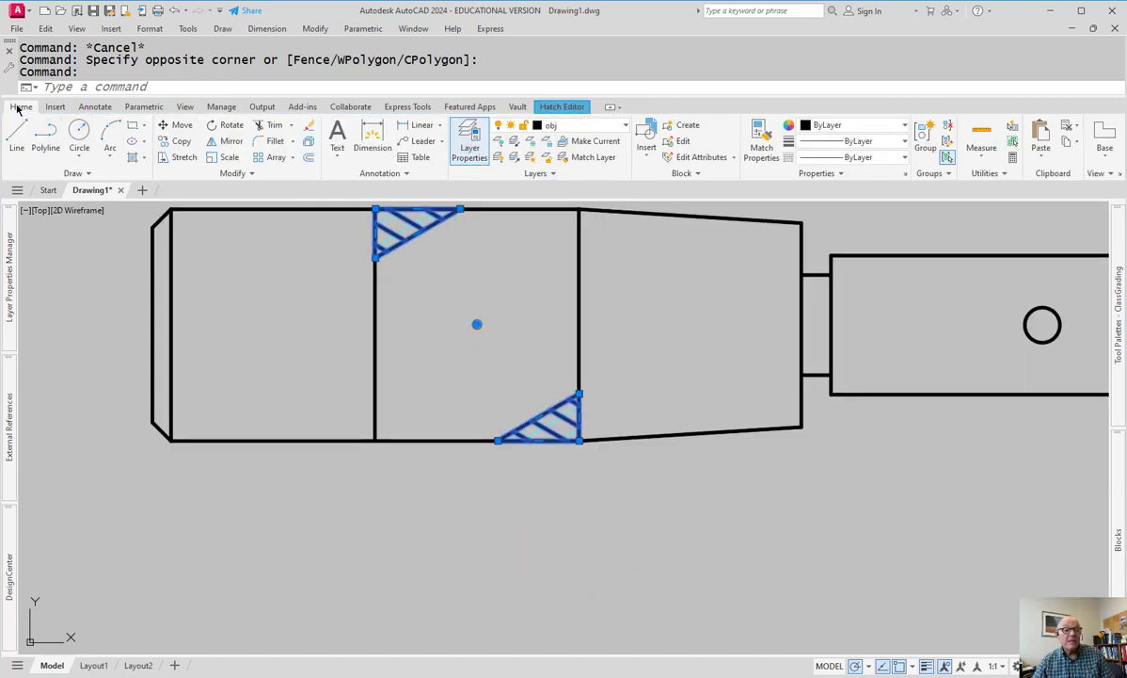
{"action": "left_click", "coordinate": [584, 128]}
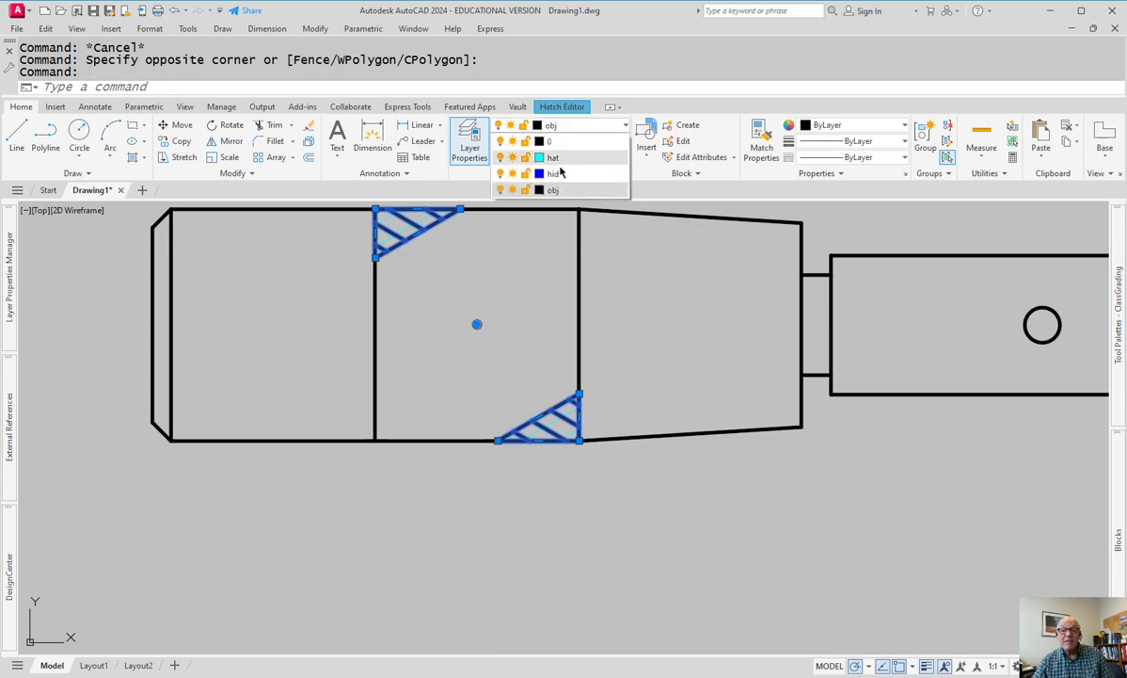
{"action": "left_click", "coordinate": [555, 158]}
{"action": "key", "text": "Escape"}
{"action": "key", "text": "Escape"}
{"action": "scroll", "coordinate": [779, 562], "scroll_direction": "down", "scroll_amount": 5}
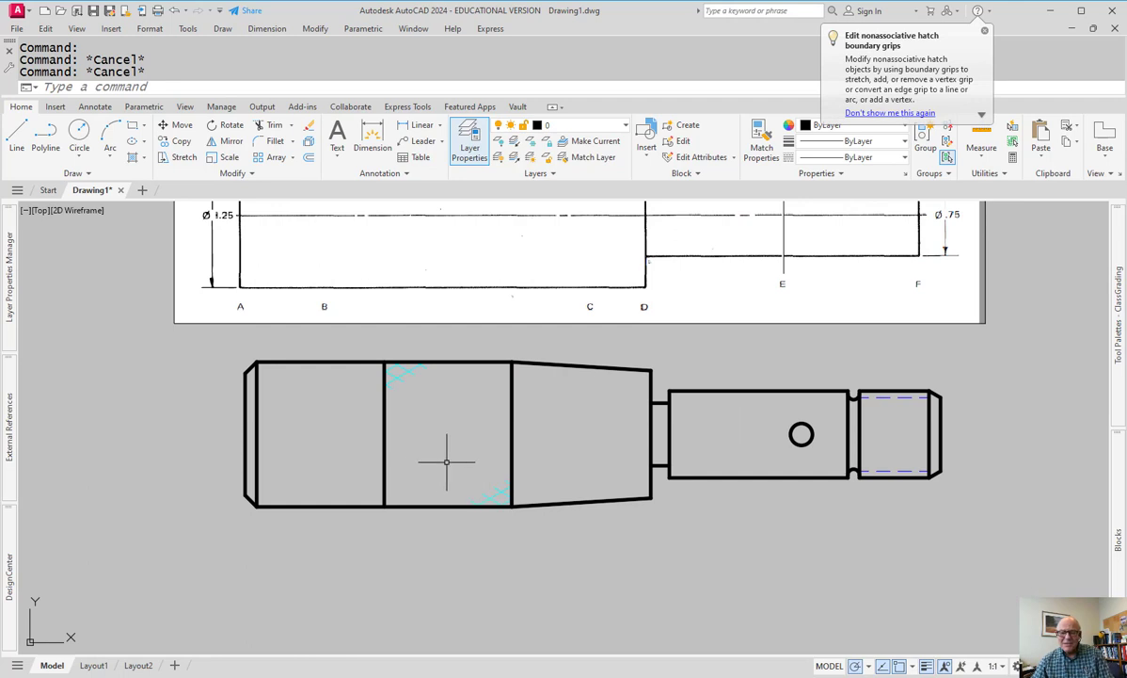
{"action": "middle_click_drag", "start_coordinate": [594, 536], "coordinate": [507, 567]}
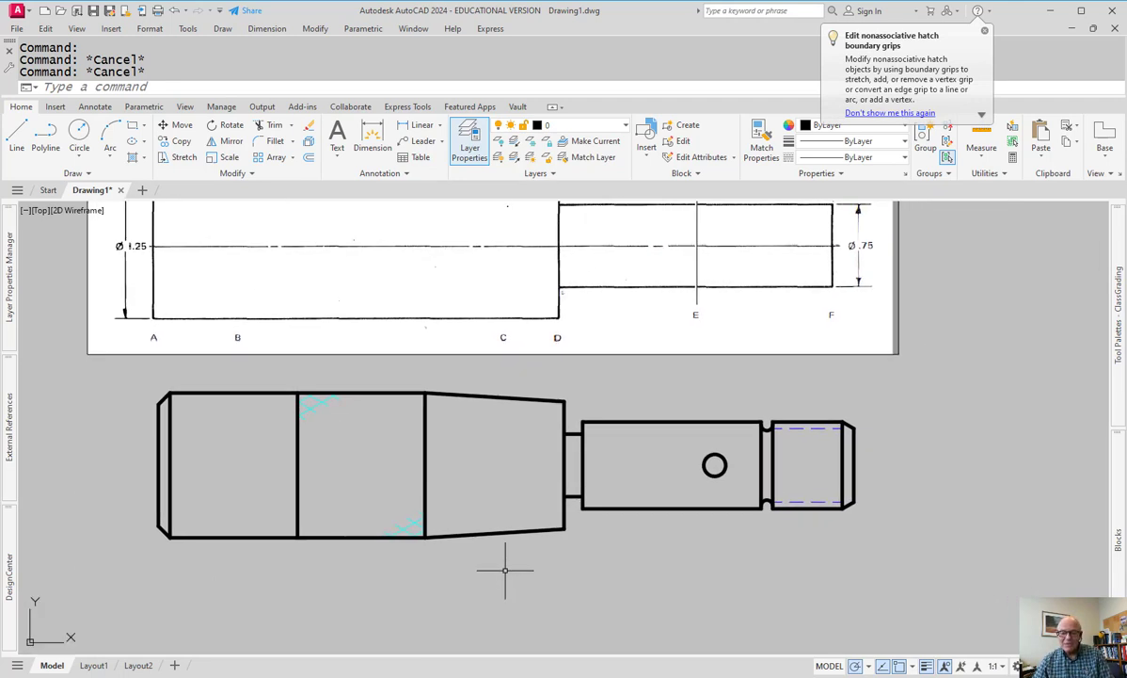